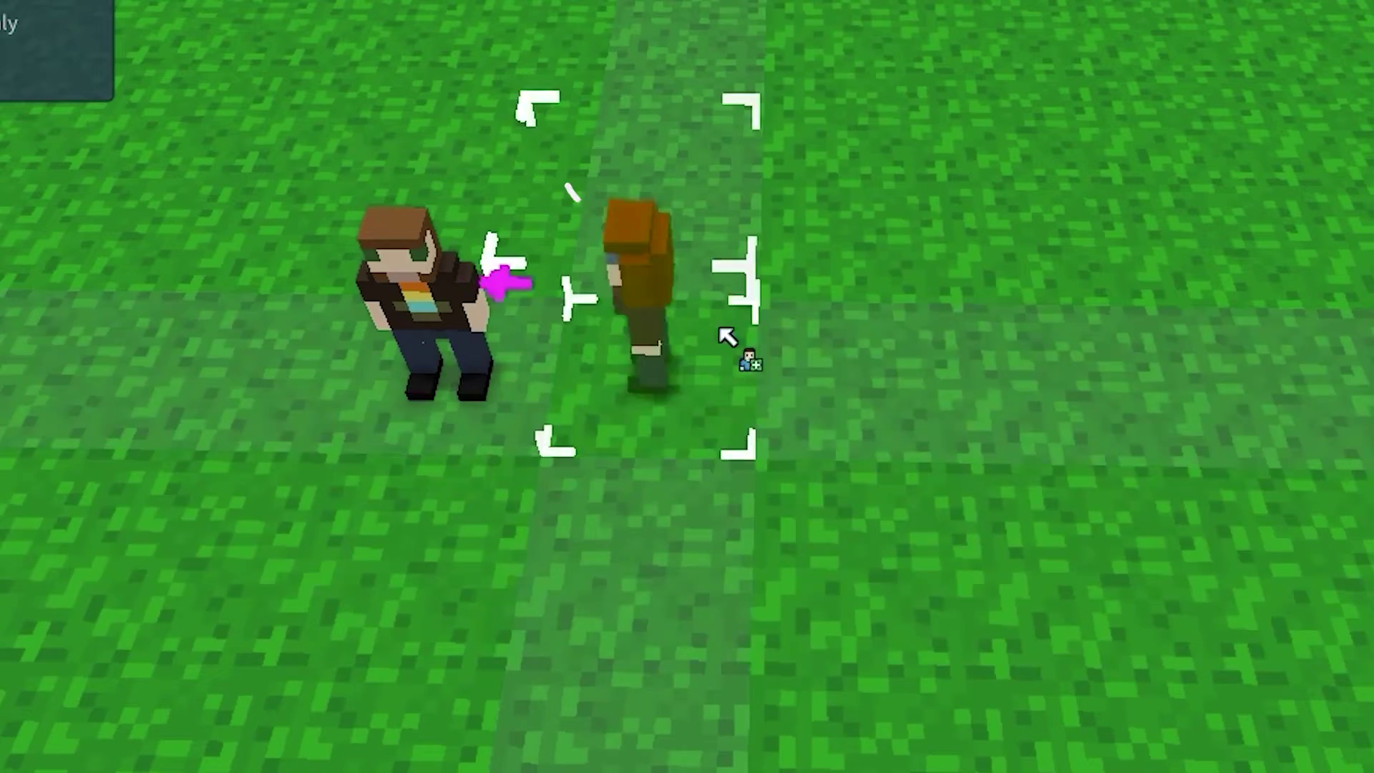
# Step: Lay a row of path tiles across the grass on the story map and place the fighter_01 character at its end
pyautogui.moveTo(735, 454); pyautogui.dragTo(889, 531)
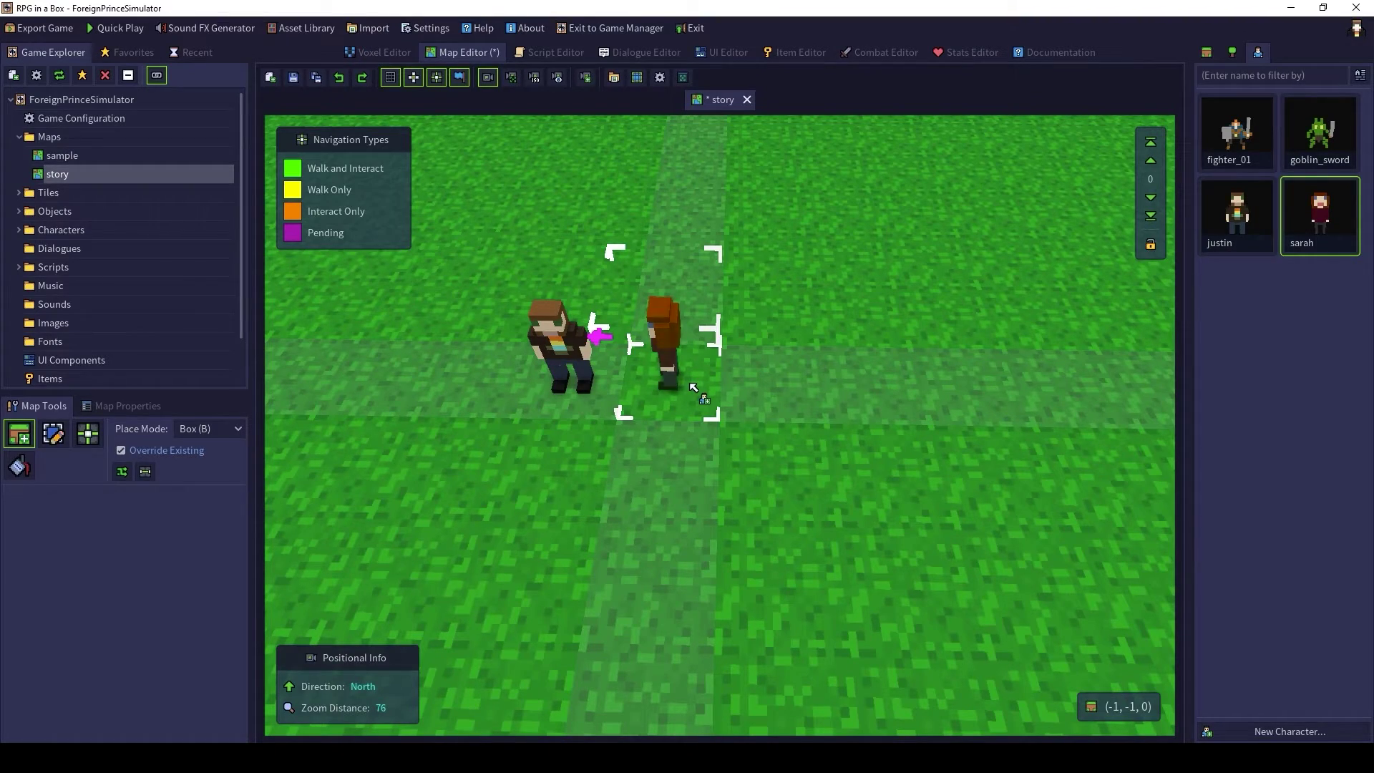
pyautogui.scroll(-10, 1147, 465)
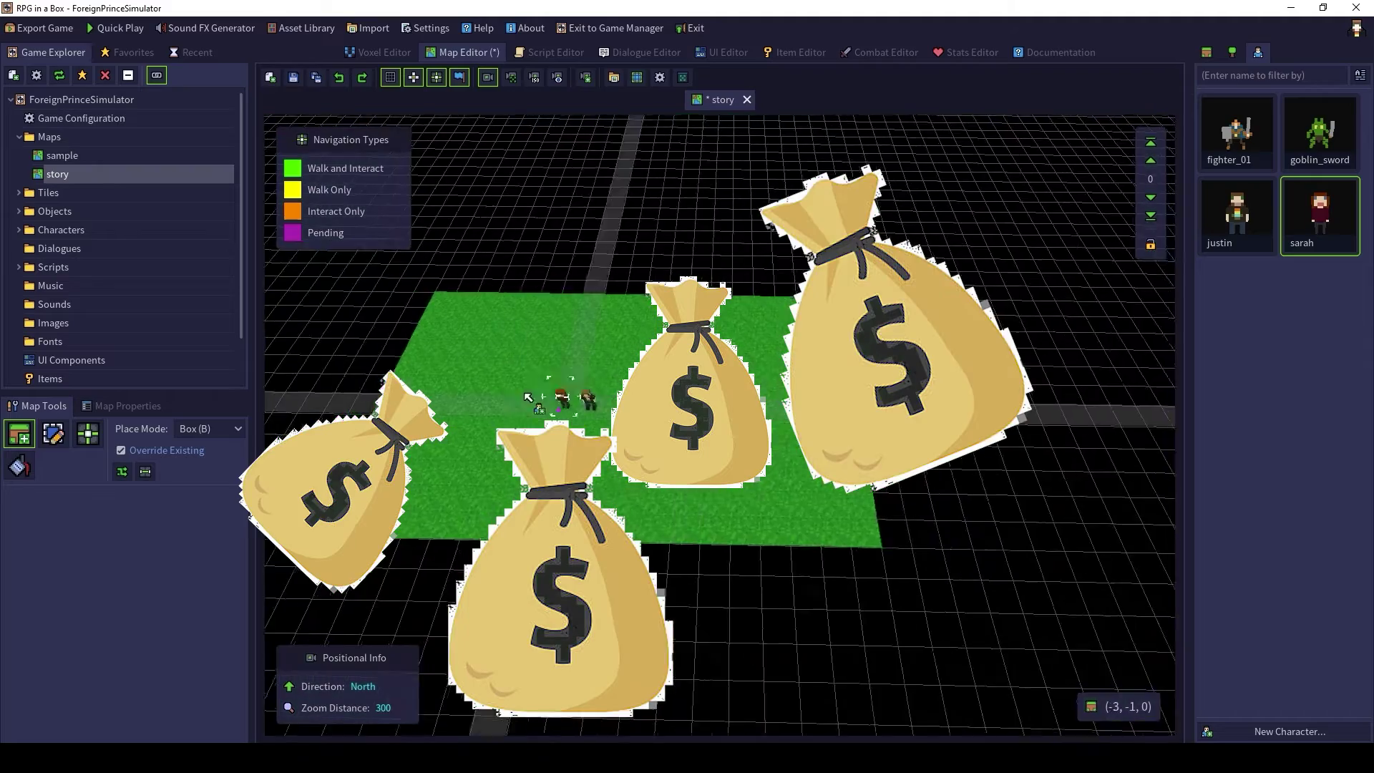
pyautogui.press('d')
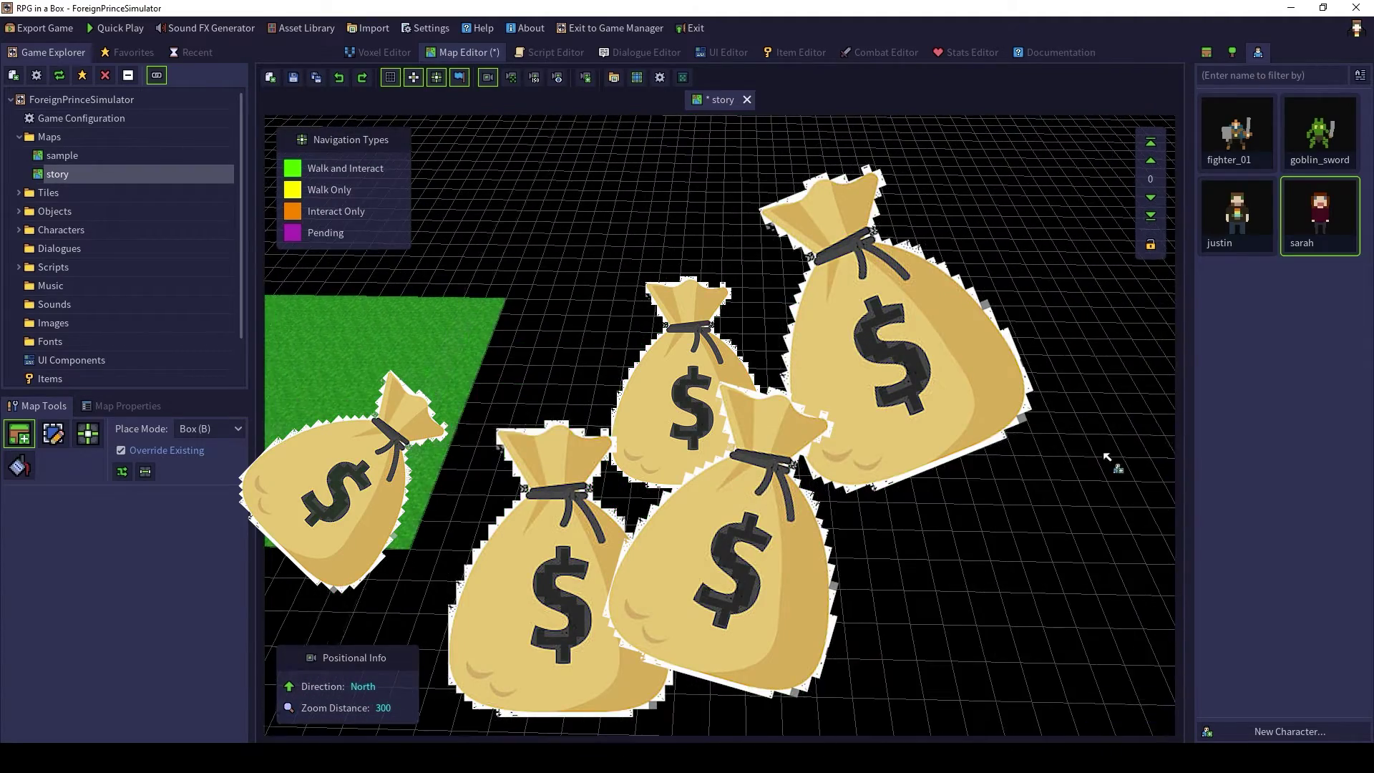
pyautogui.click(1205, 53)
pyautogui.moveTo(613, 307)
pyautogui.mouseDown()
pyautogui.moveTo(868, 521)
pyautogui.moveTo(1080, 451)
pyautogui.mouseUp()
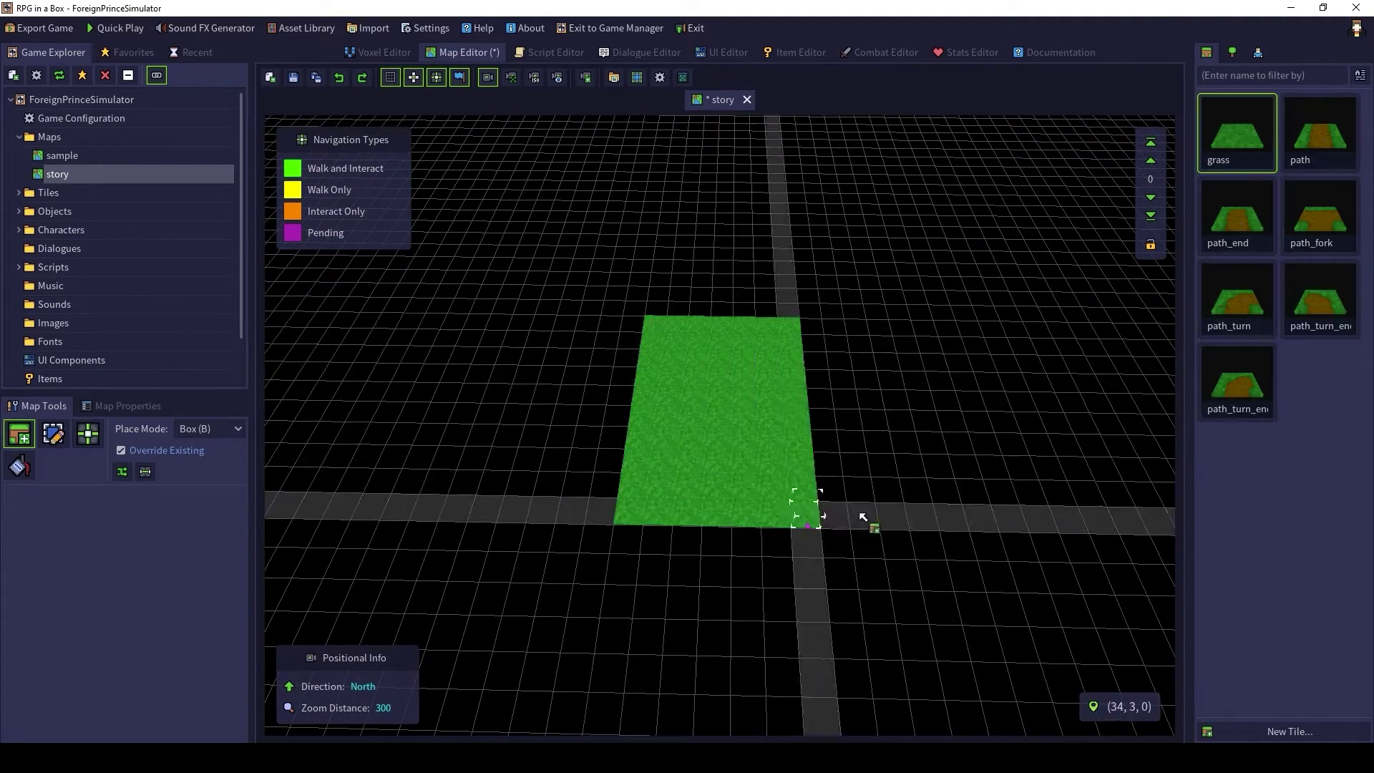
pyautogui.click(1257, 52)
pyautogui.click(1236, 133)
pyautogui.scroll(7, 1037, 394)
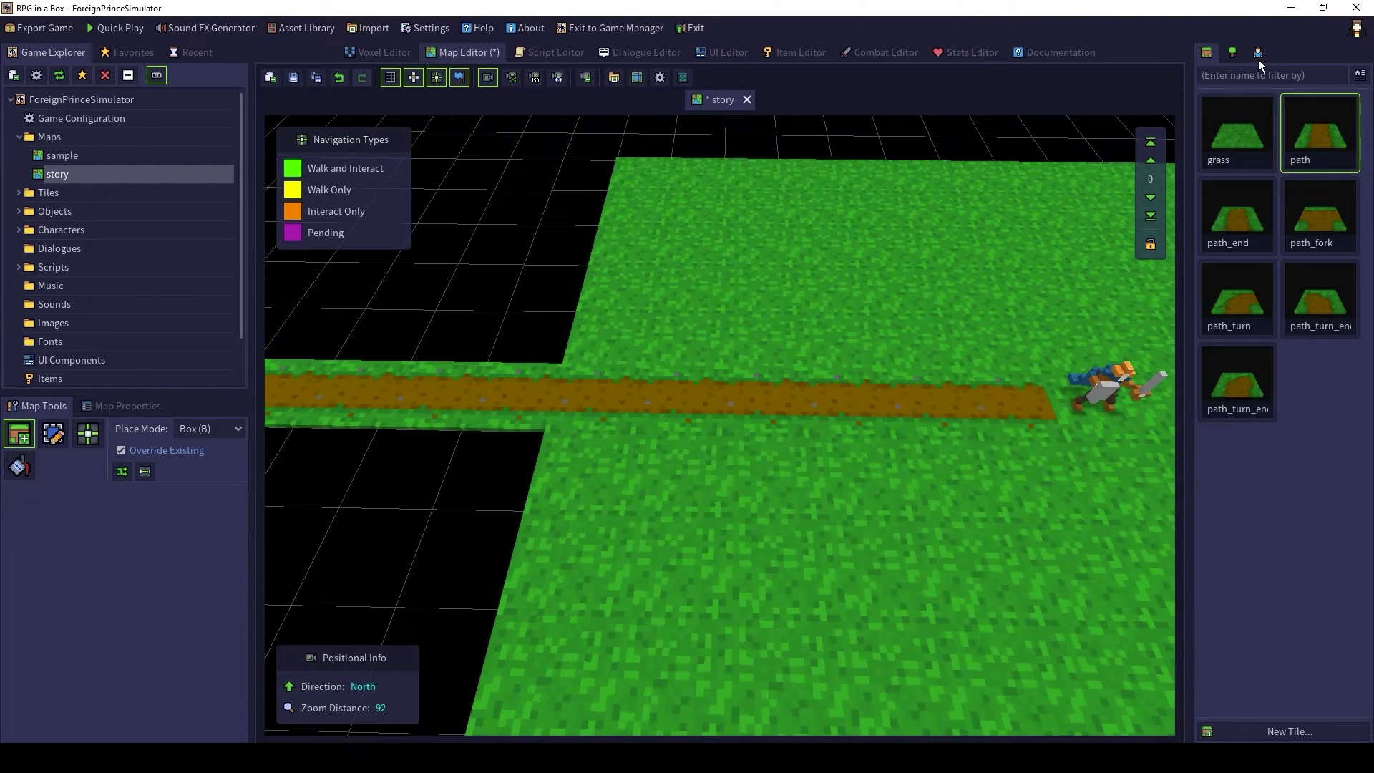
pyautogui.click(1258, 53)
pyautogui.click(54, 304)
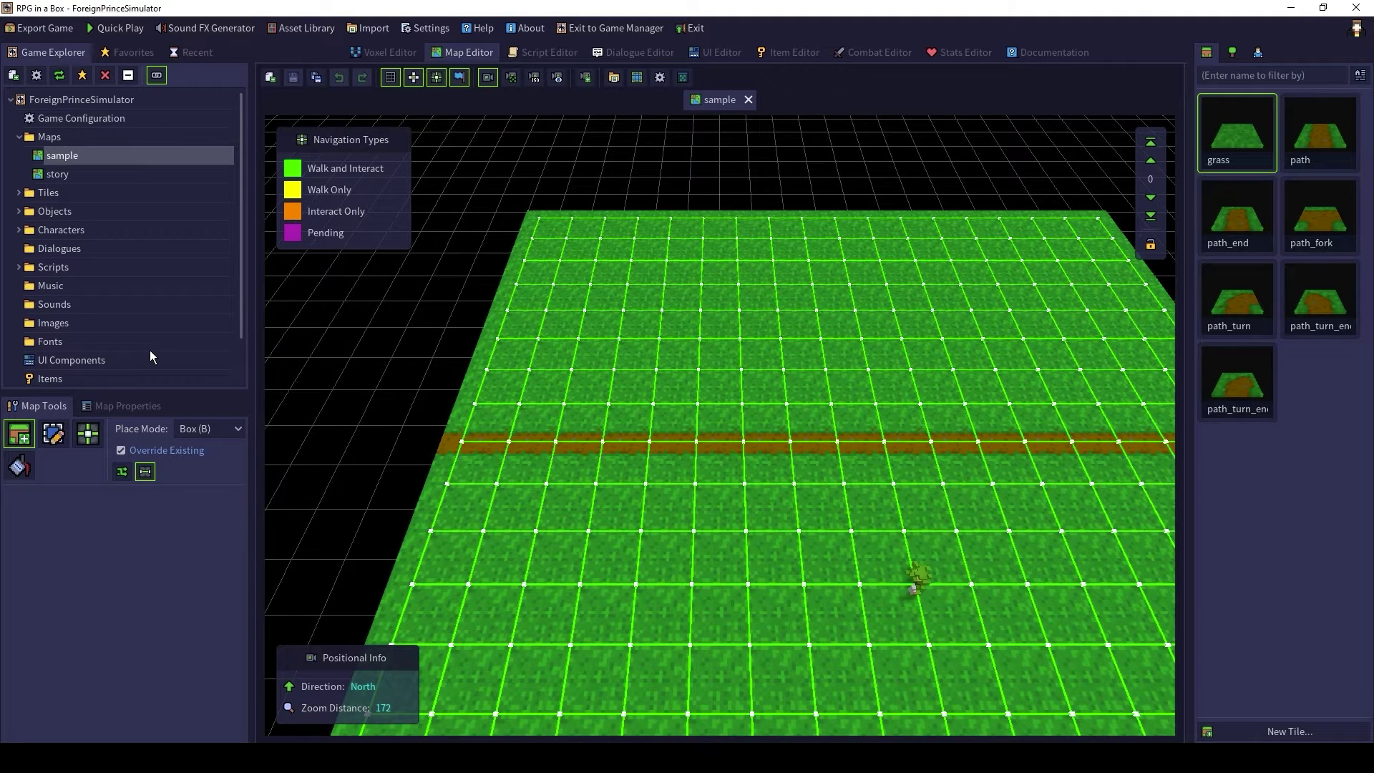
# Step: Place one chest_01 object on the sample map's grass, a few tiles north of the dirt path
pyautogui.click(1231, 53)
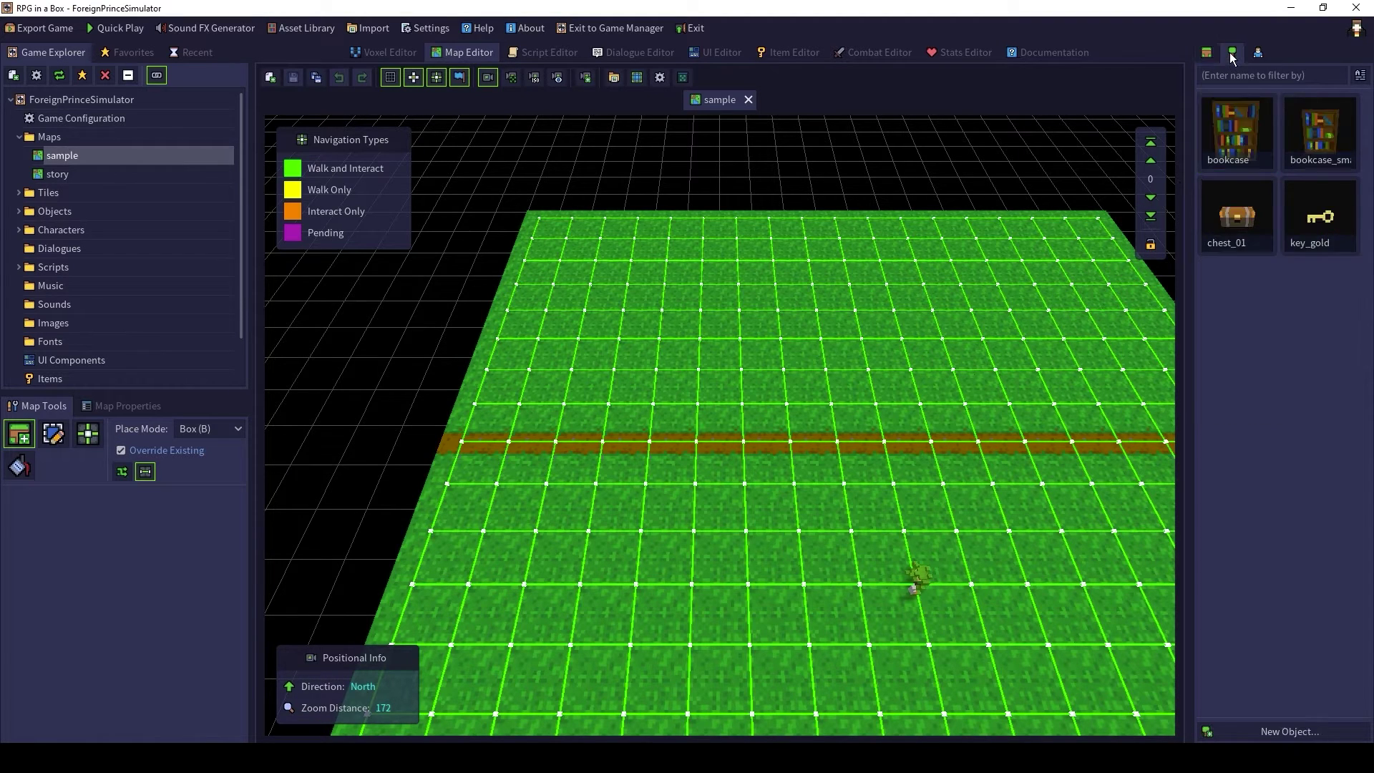
pyautogui.click(1244, 222)
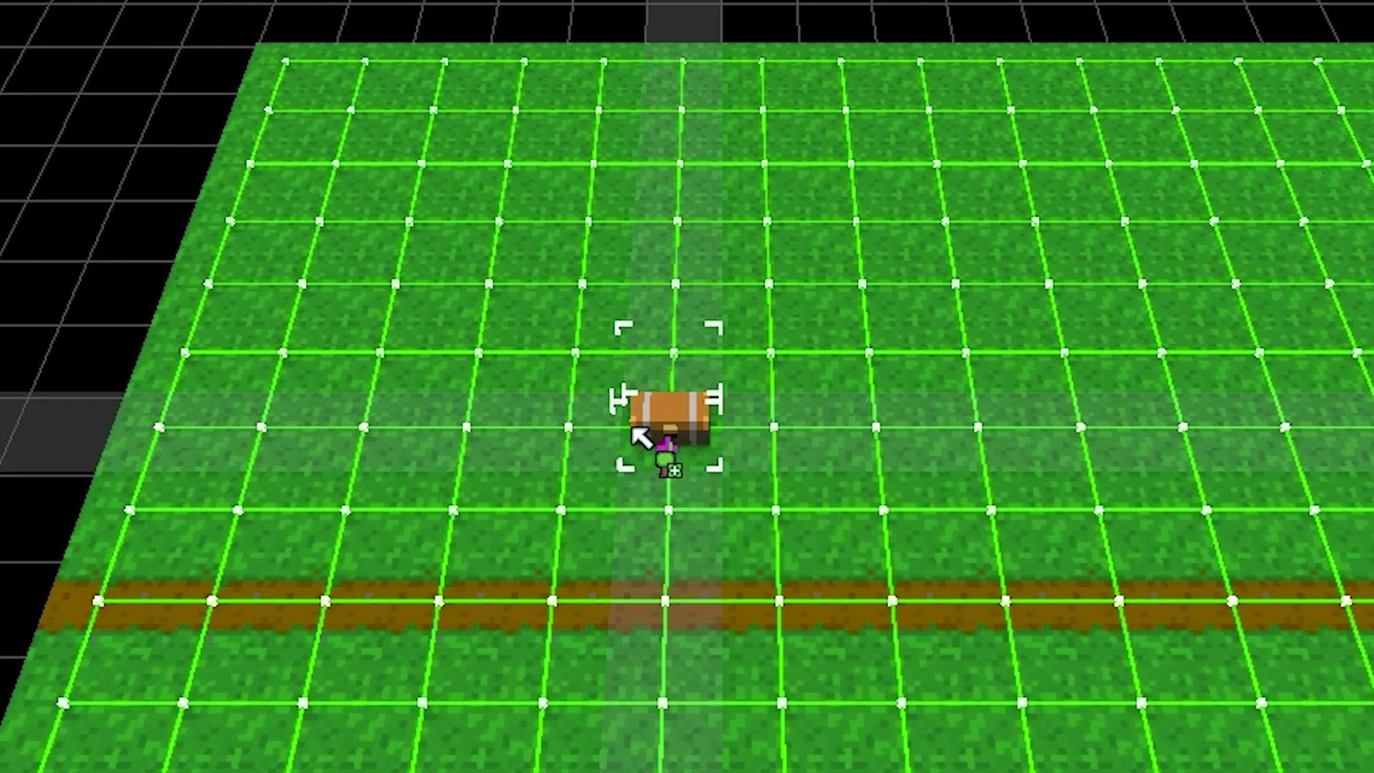
pyautogui.click(664, 366)
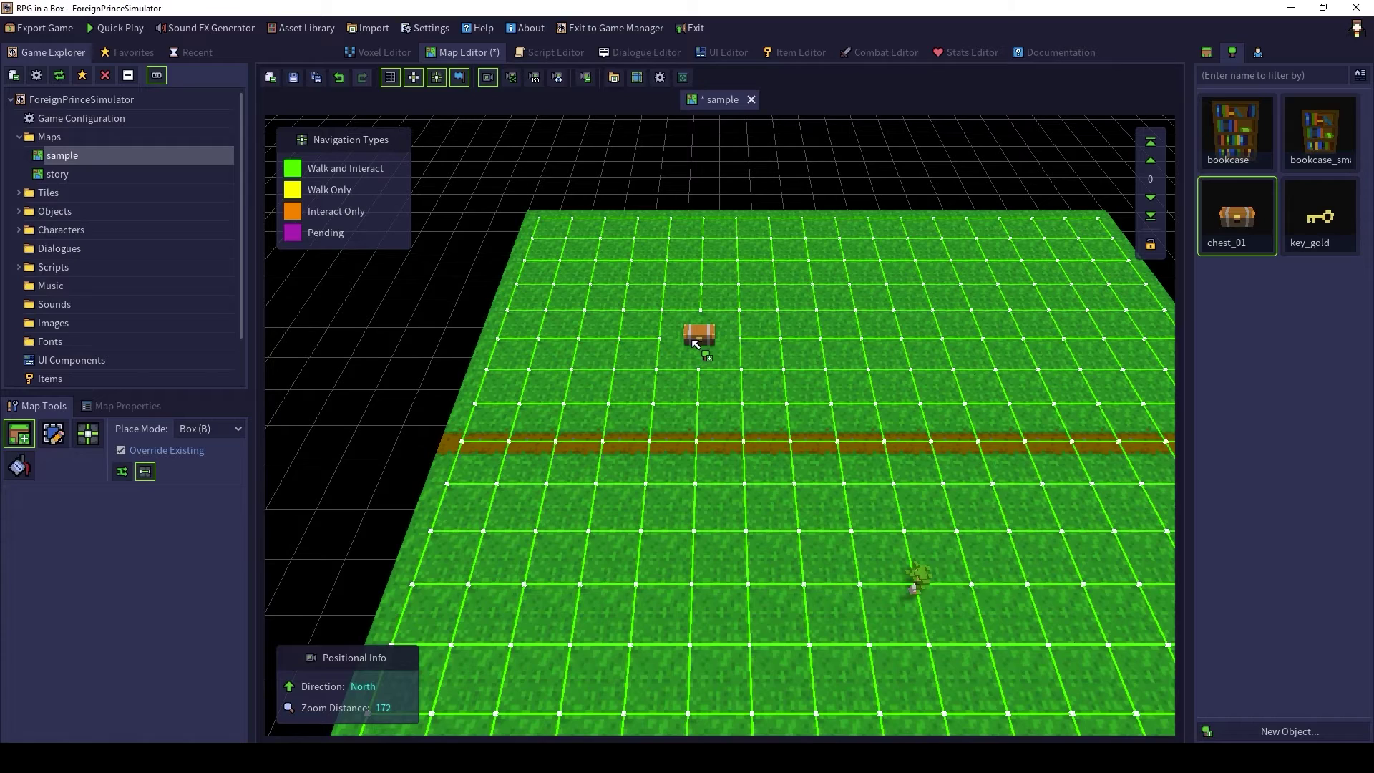
pyautogui.scroll(5, 582, 220)
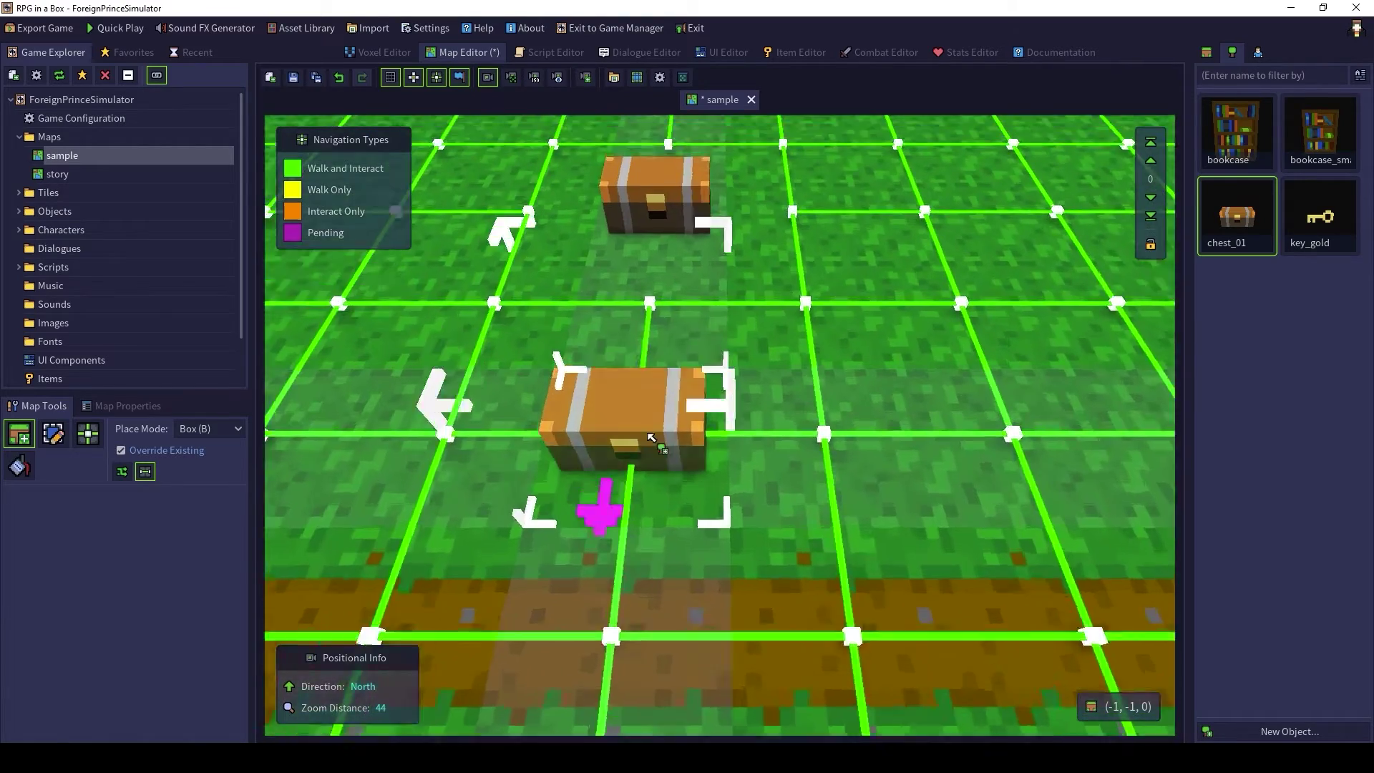
pyautogui.moveTo(651, 437); pyautogui.dragTo(676, 642, button='middle')
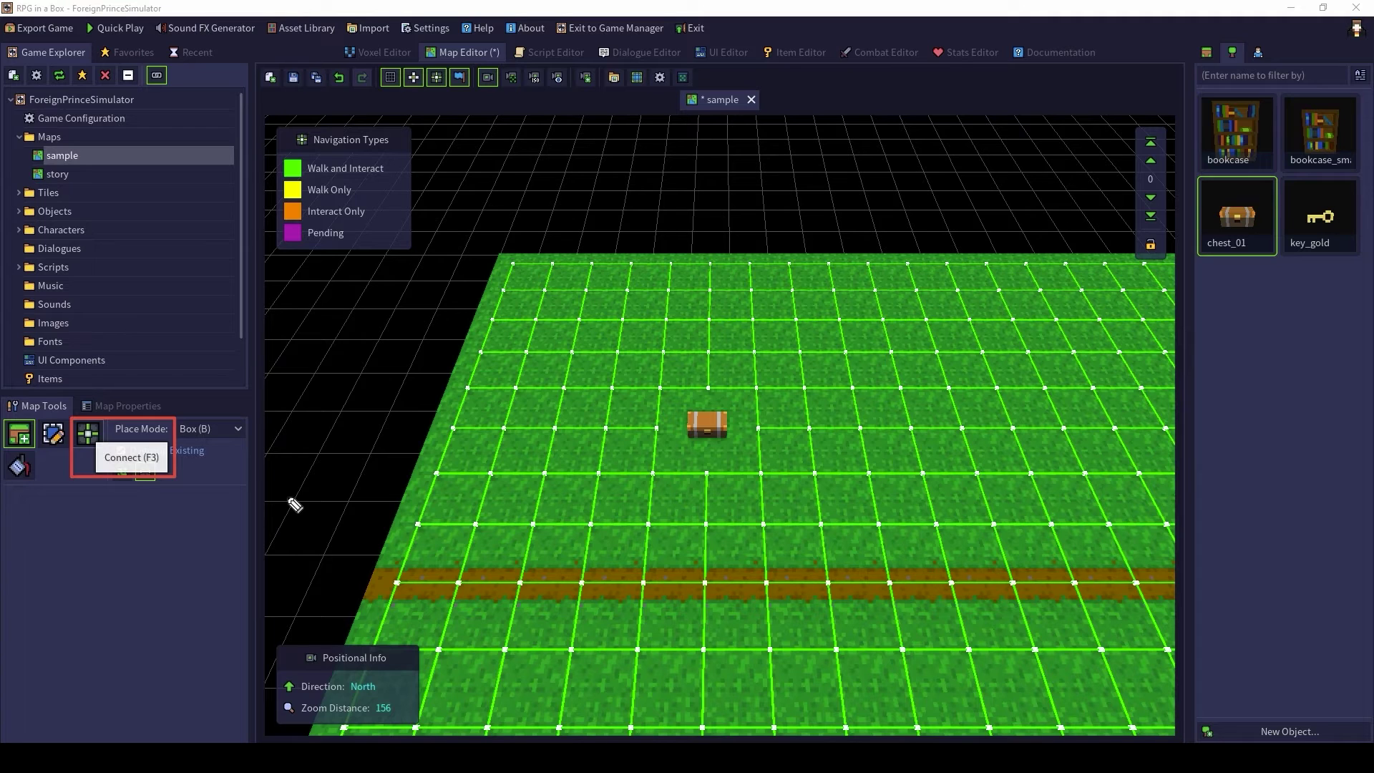
pyautogui.click(161, 529)
pyautogui.click(122, 528)
pyautogui.moveTo(100, 553)
pyautogui.mouseDown()
pyautogui.moveTo(209, 556)
pyautogui.moveTo(188, 487)
pyautogui.mouseUp()
pyautogui.moveTo(294, 505)
pyautogui.mouseDown()
pyautogui.moveTo(252, 523)
pyautogui.moveTo(294, 549)
pyautogui.mouseUp()
pyautogui.moveTo(309, 506); pyautogui.dragTo(323, 553)
pyautogui.moveTo(339, 543); pyautogui.dragTo(348, 556)
pyautogui.moveTo(358, 500)
pyautogui.mouseDown()
pyautogui.moveTo(419, 526)
pyautogui.moveTo(437, 501)
pyautogui.mouseUp()
pyautogui.moveTo(450, 447)
pyautogui.mouseDown()
pyautogui.moveTo(454, 501)
pyautogui.moveTo(466, 497)
pyautogui.mouseUp()
pyautogui.click(468, 505)
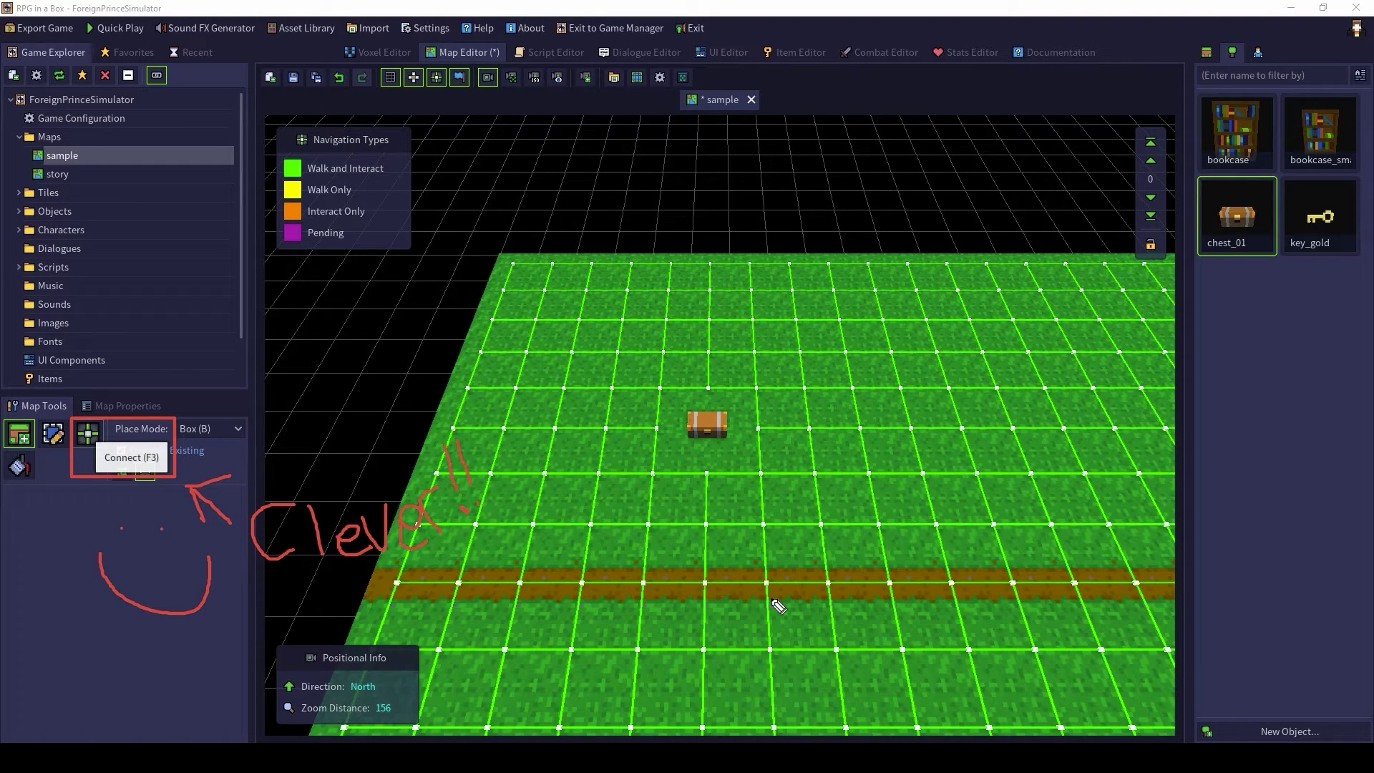
pyautogui.moveTo(277, 123)
pyautogui.mouseDown()
pyautogui.moveTo(364, 233)
pyautogui.moveTo(419, 250)
pyautogui.mouseUp()
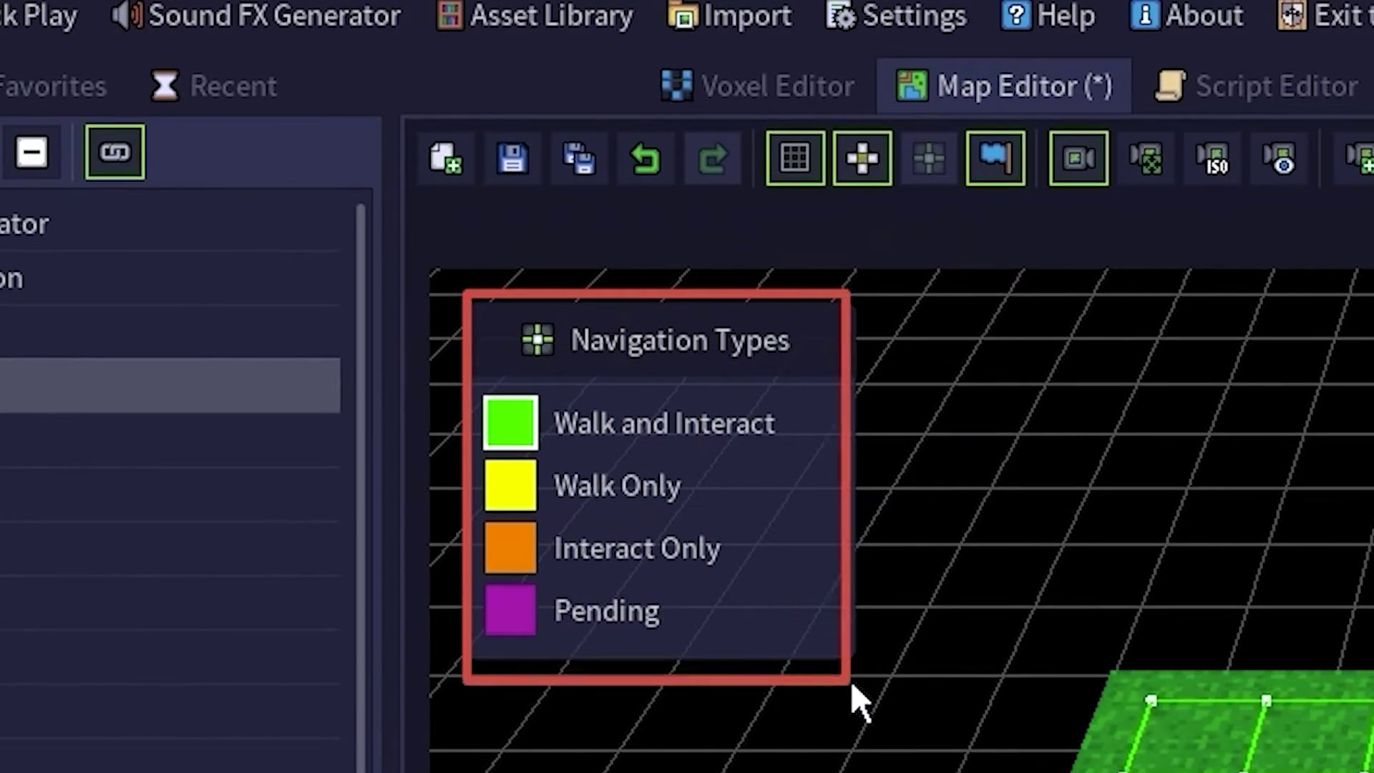
pyautogui.moveTo(877, 658); pyautogui.dragTo(858, 658)
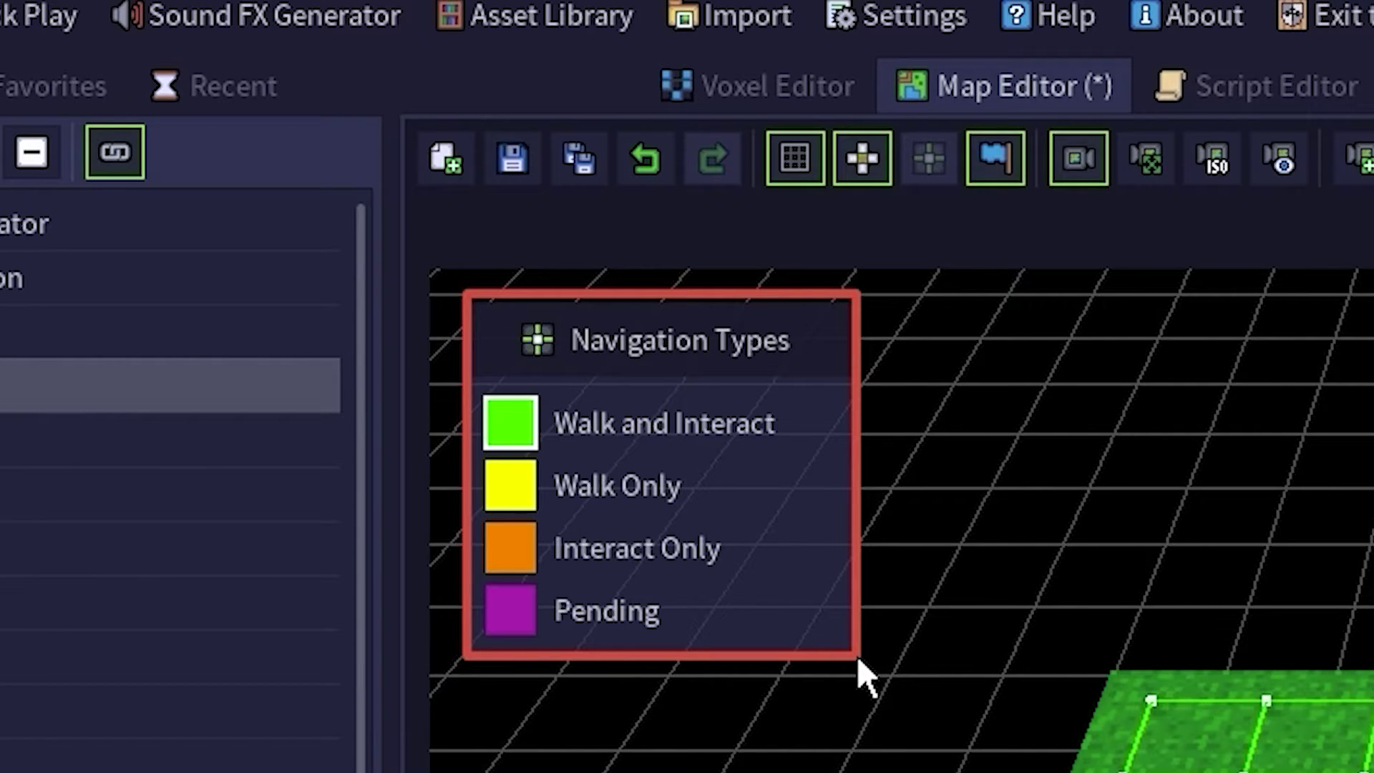
pyautogui.press('e')
pyautogui.moveTo(467, 380)
pyautogui.mouseDown()
pyautogui.moveTo(521, 453)
pyautogui.moveTo(853, 450)
pyautogui.mouseUp()
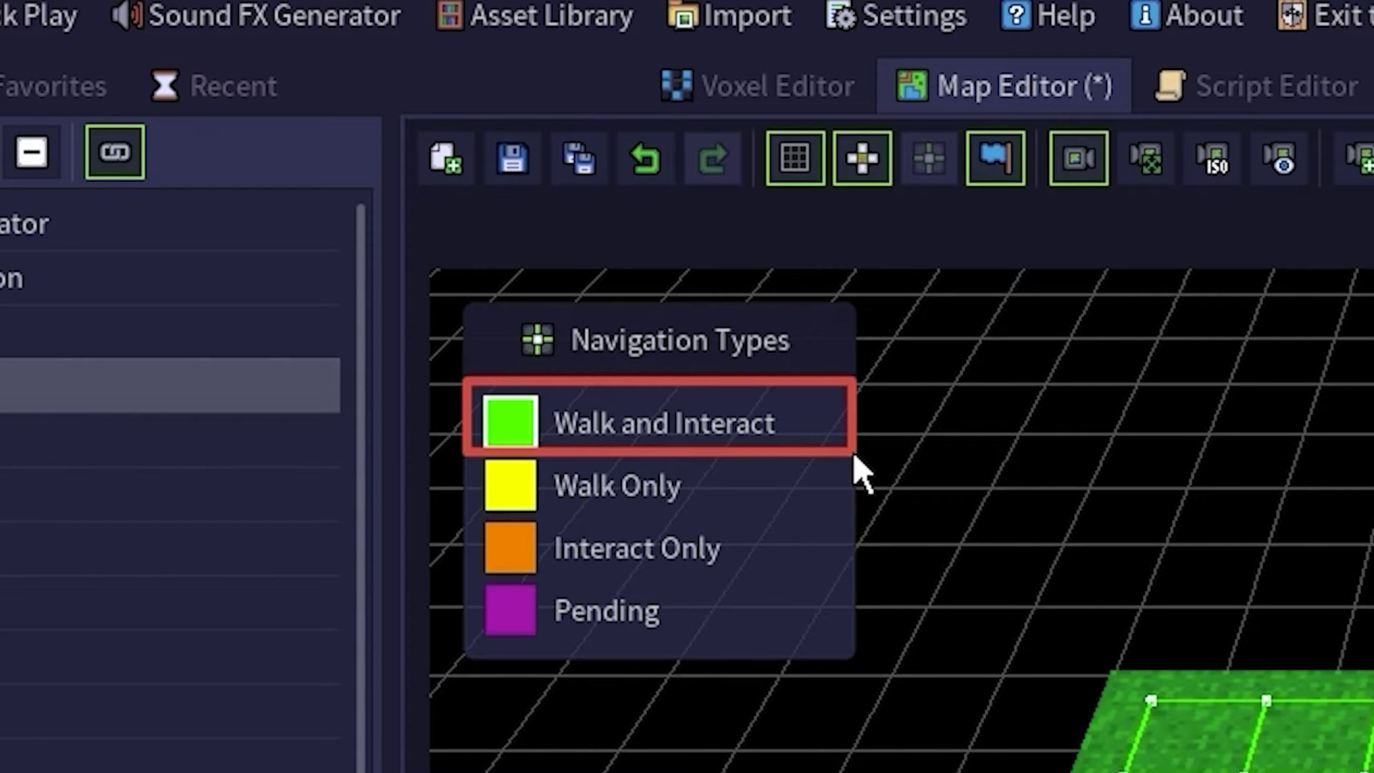
pyautogui.press('e')
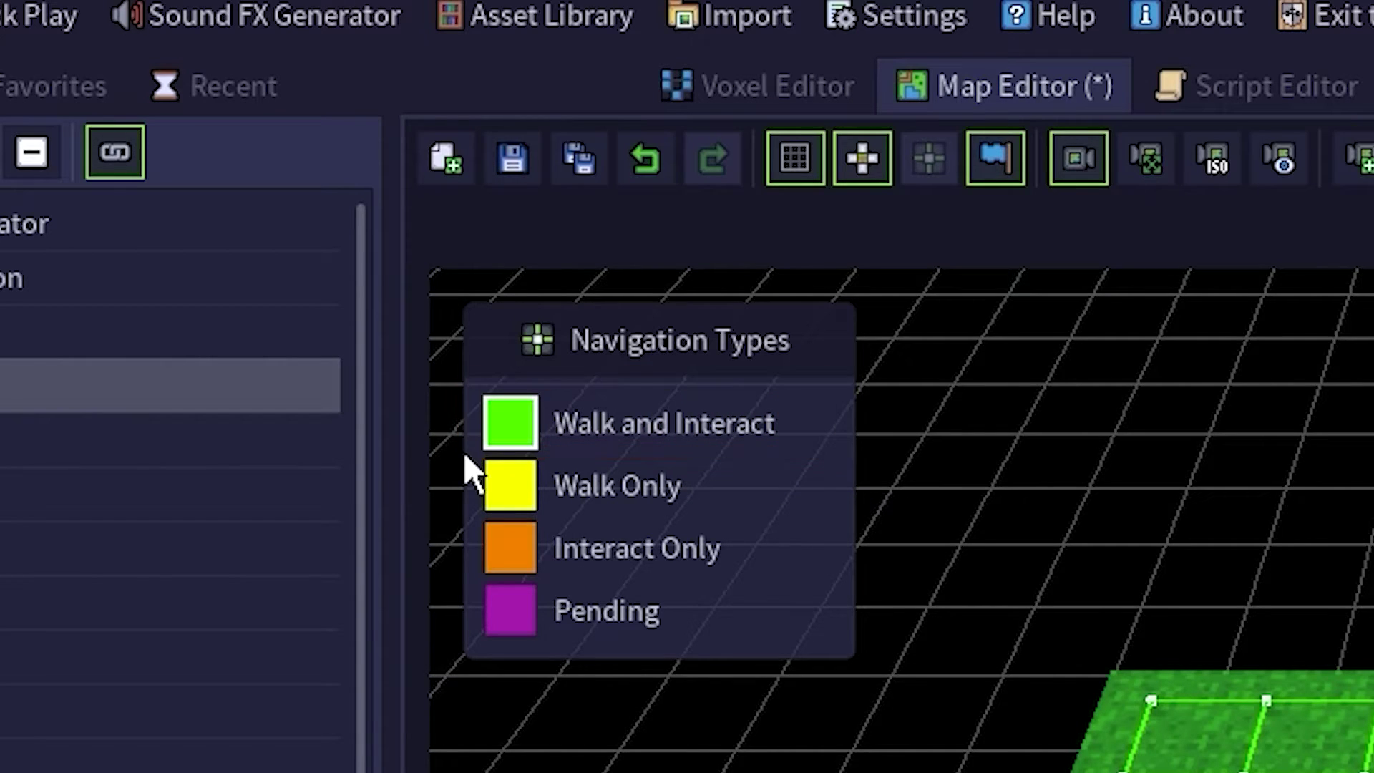
pyautogui.moveTo(461, 450)
pyautogui.mouseDown()
pyautogui.moveTo(512, 483)
pyautogui.moveTo(679, 516)
pyautogui.moveTo(858, 520)
pyautogui.mouseUp()
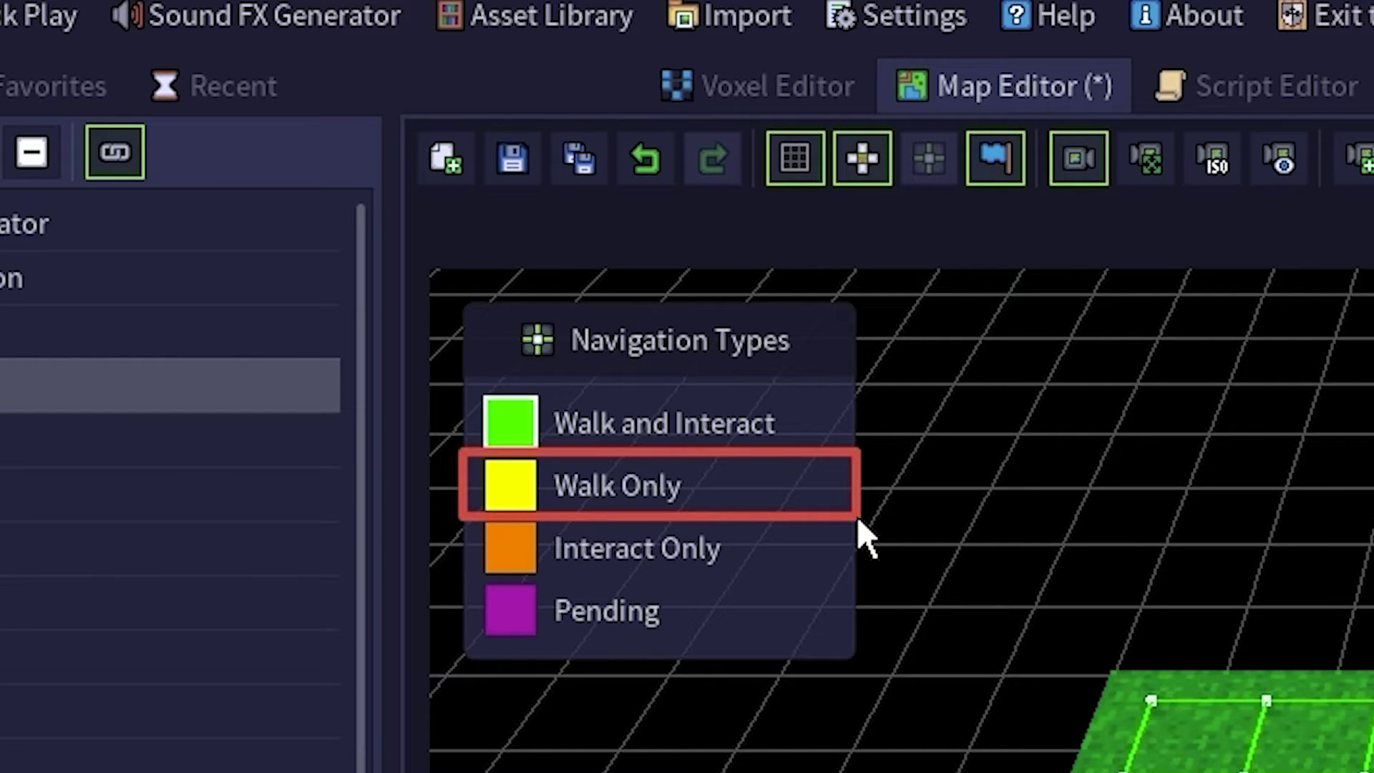
pyautogui.moveTo(856, 517)
pyautogui.mouseDown()
pyautogui.moveTo(837, 585)
pyautogui.moveTo(852, 586)
pyautogui.mouseUp()
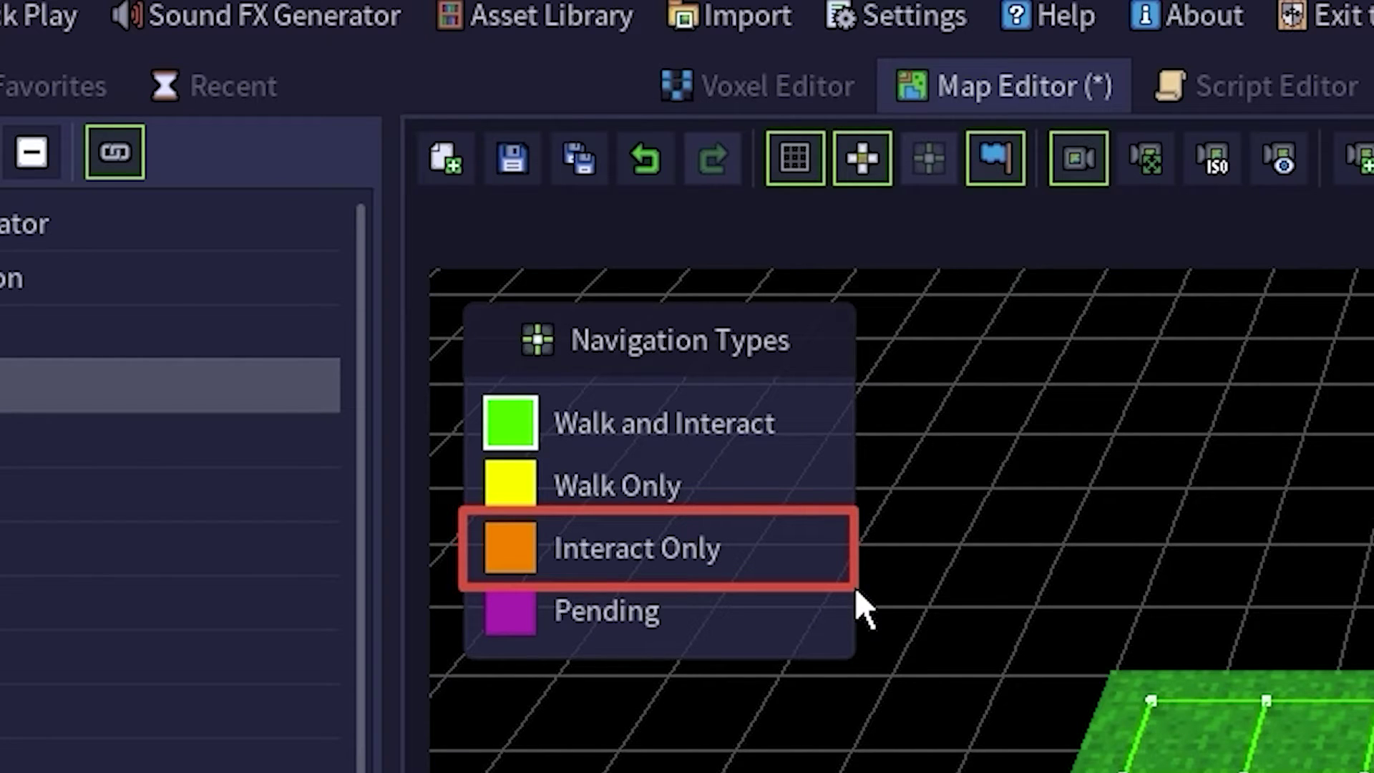
pyautogui.moveTo(460, 574); pyautogui.dragTo(862, 657)
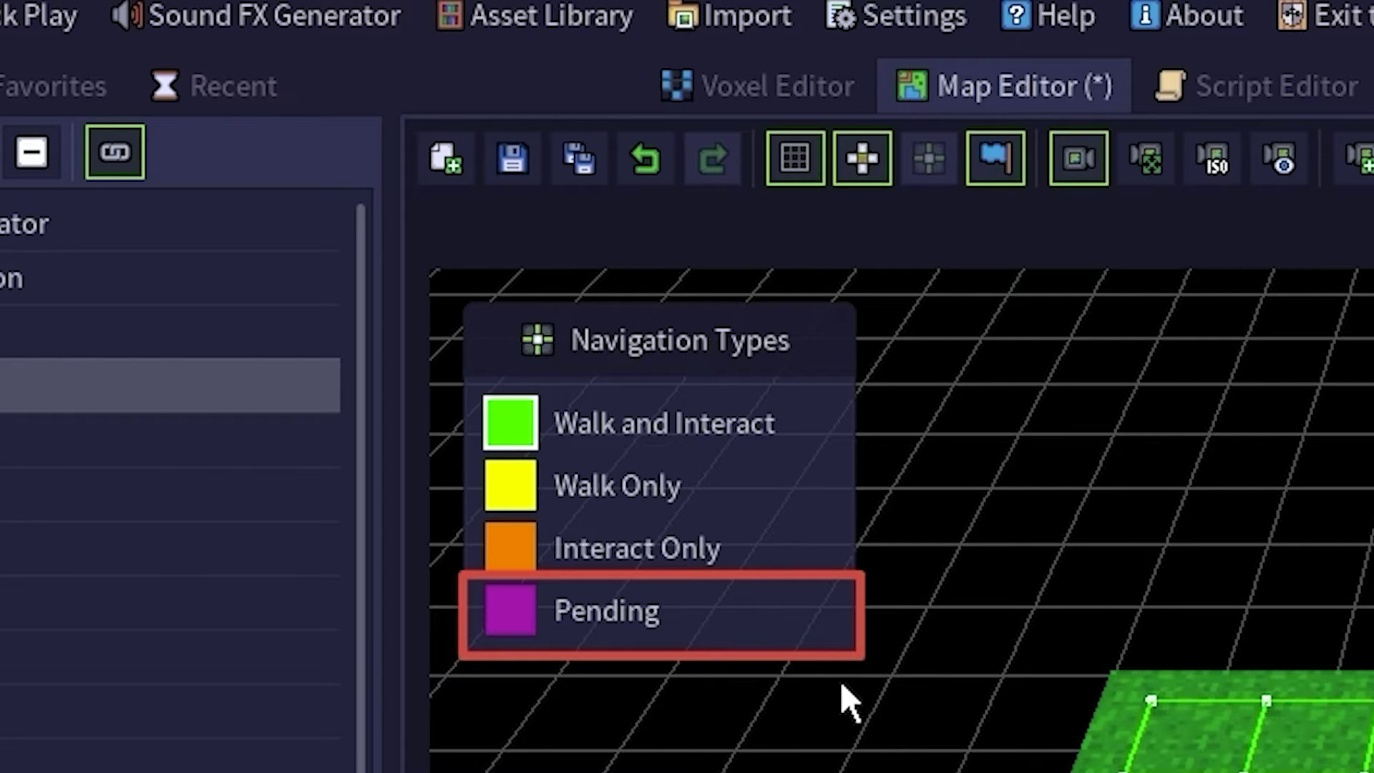
# Step: Connect the tile directly in front of the chest to the chest's tile with an Interact Only navigation link
pyautogui.moveTo(472, 512); pyautogui.dragTo(480, 516)
pyautogui.moveTo(535, 557); pyautogui.dragTo(551, 588)
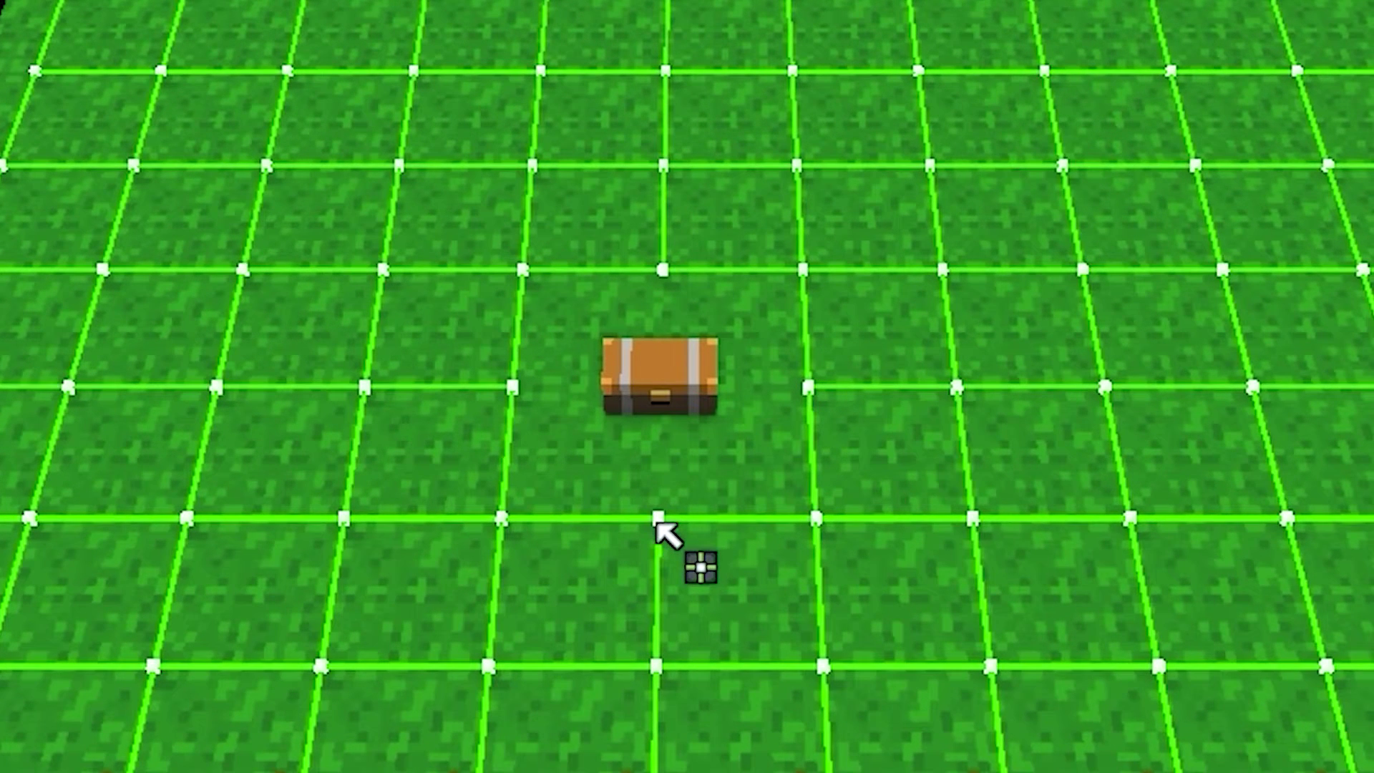
pyautogui.moveTo(658, 518); pyautogui.dragTo(652, 408)
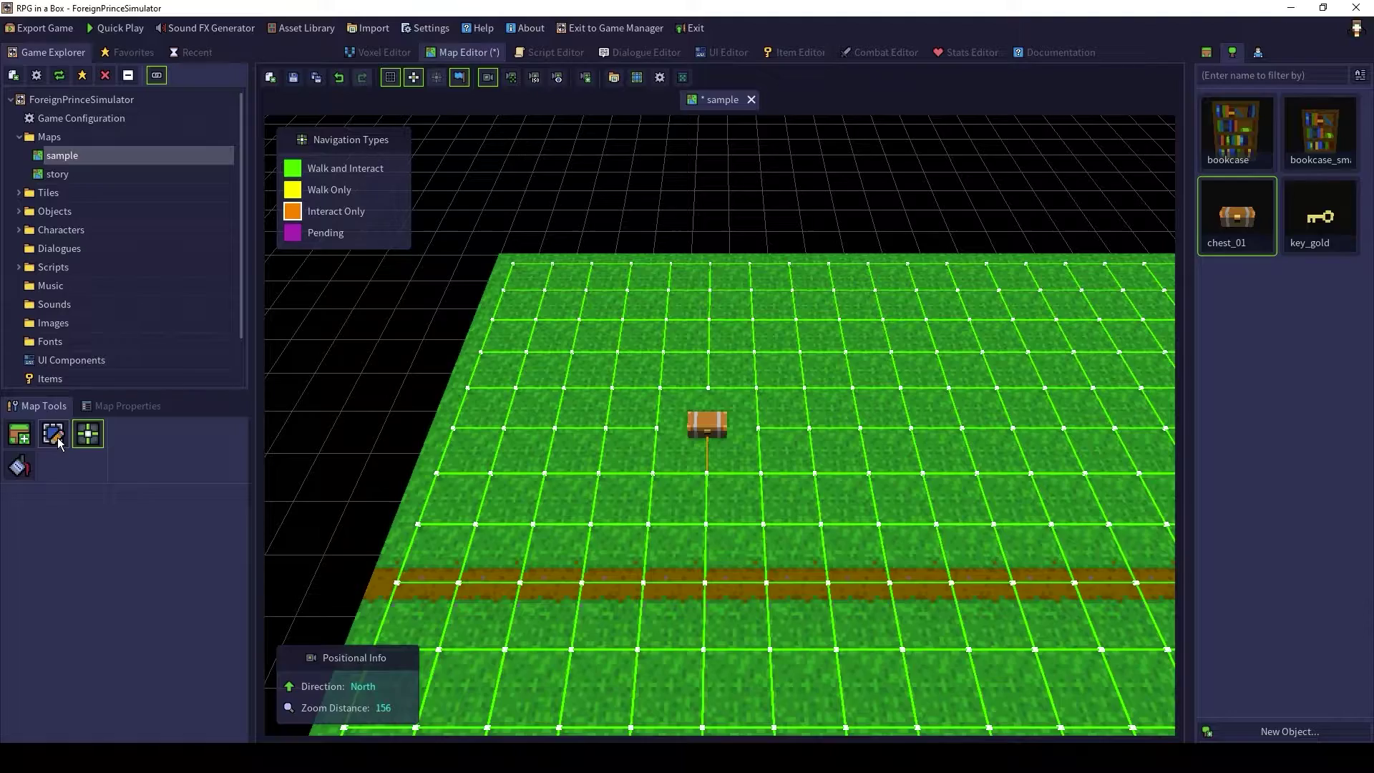
# Step: Select the chest on the map in Single select mode and show its entity properties
pyautogui.click(57, 440)
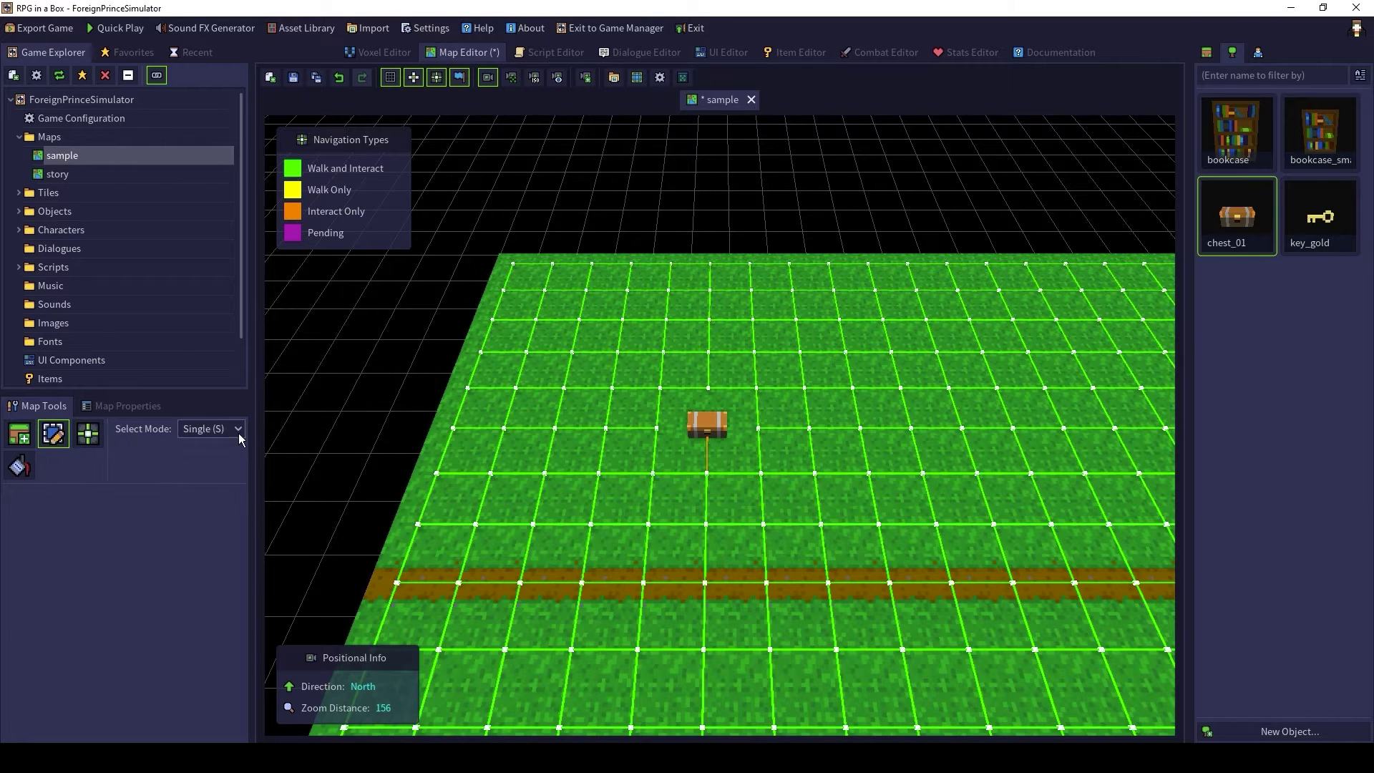
pyautogui.click(708, 430)
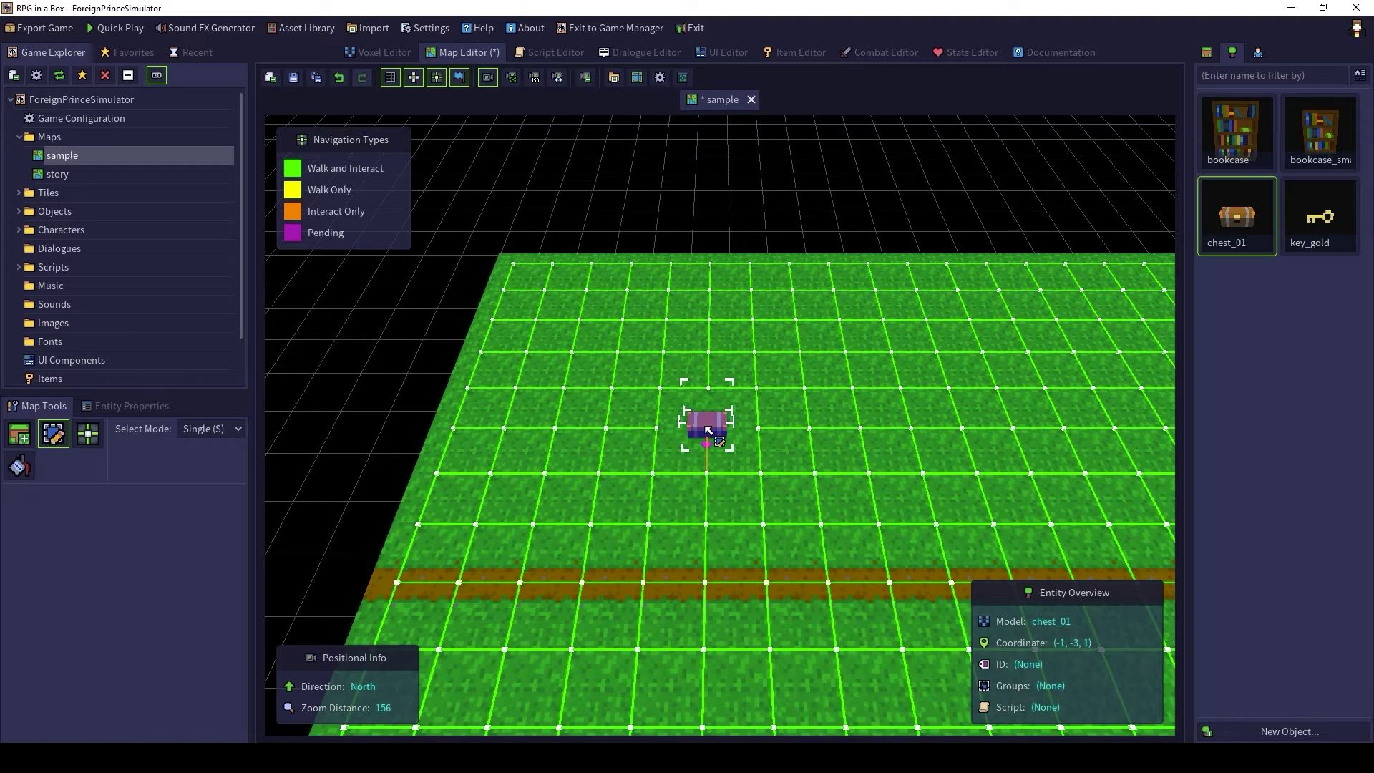
pyautogui.click(178, 414)
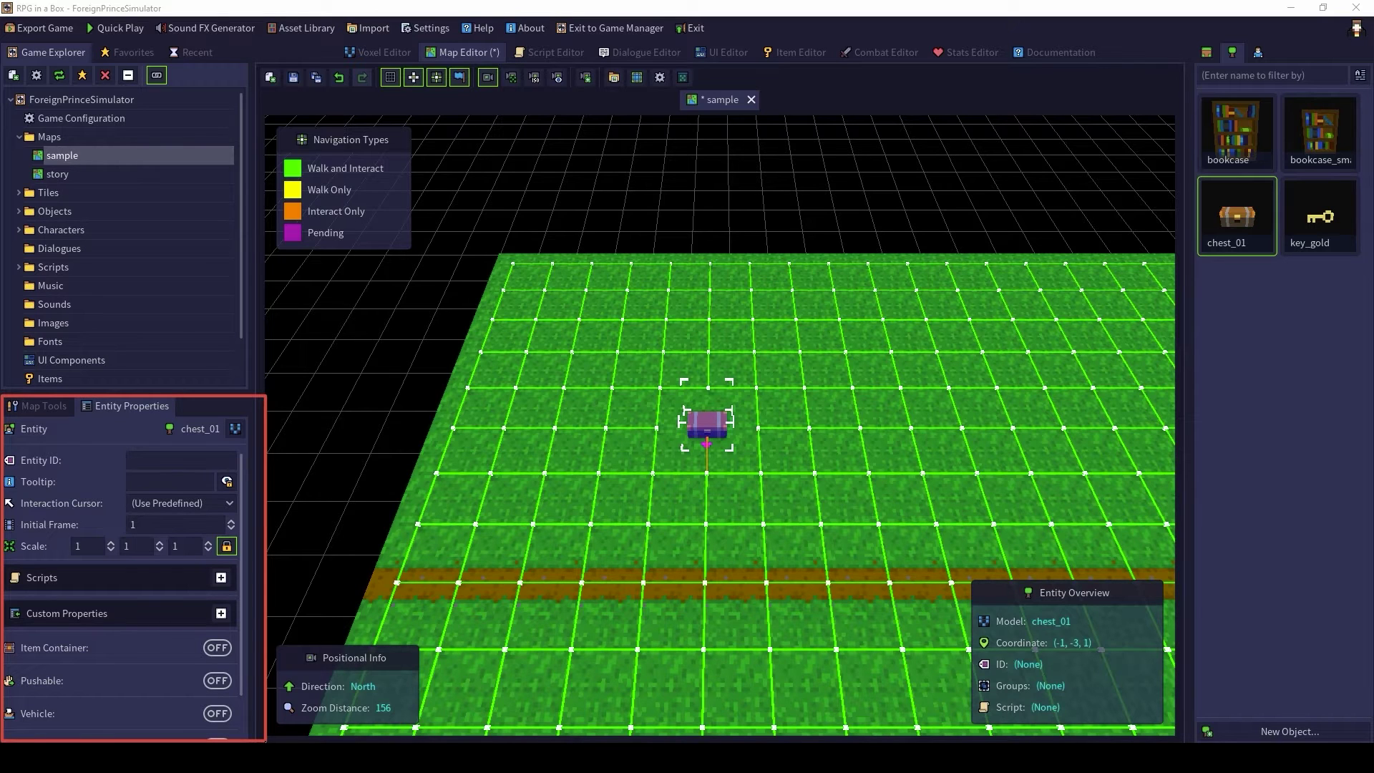
# Step: Search the built-in documentation for "Entity" and read through the Entity Properties page
pyautogui.click(1061, 52)
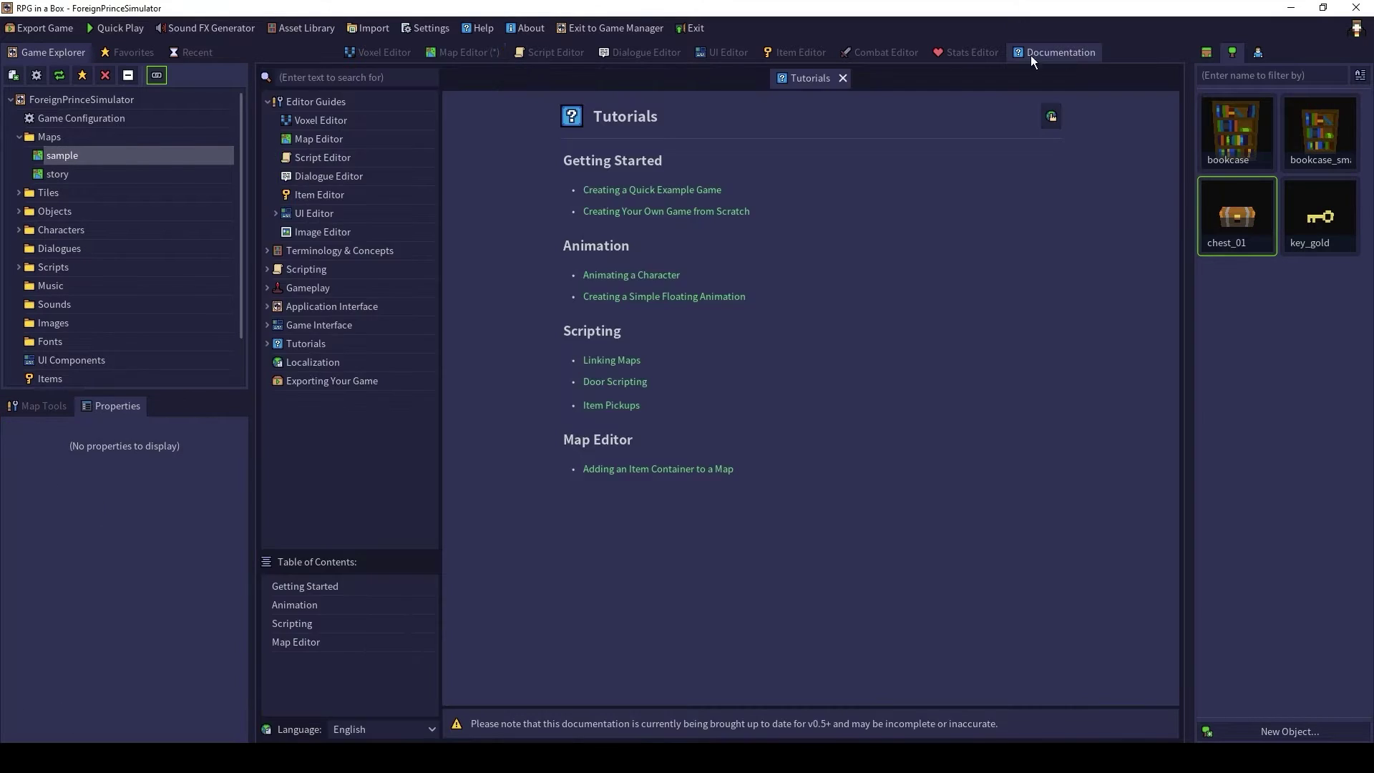
pyautogui.click(355, 77)
pyautogui.write('Entity')
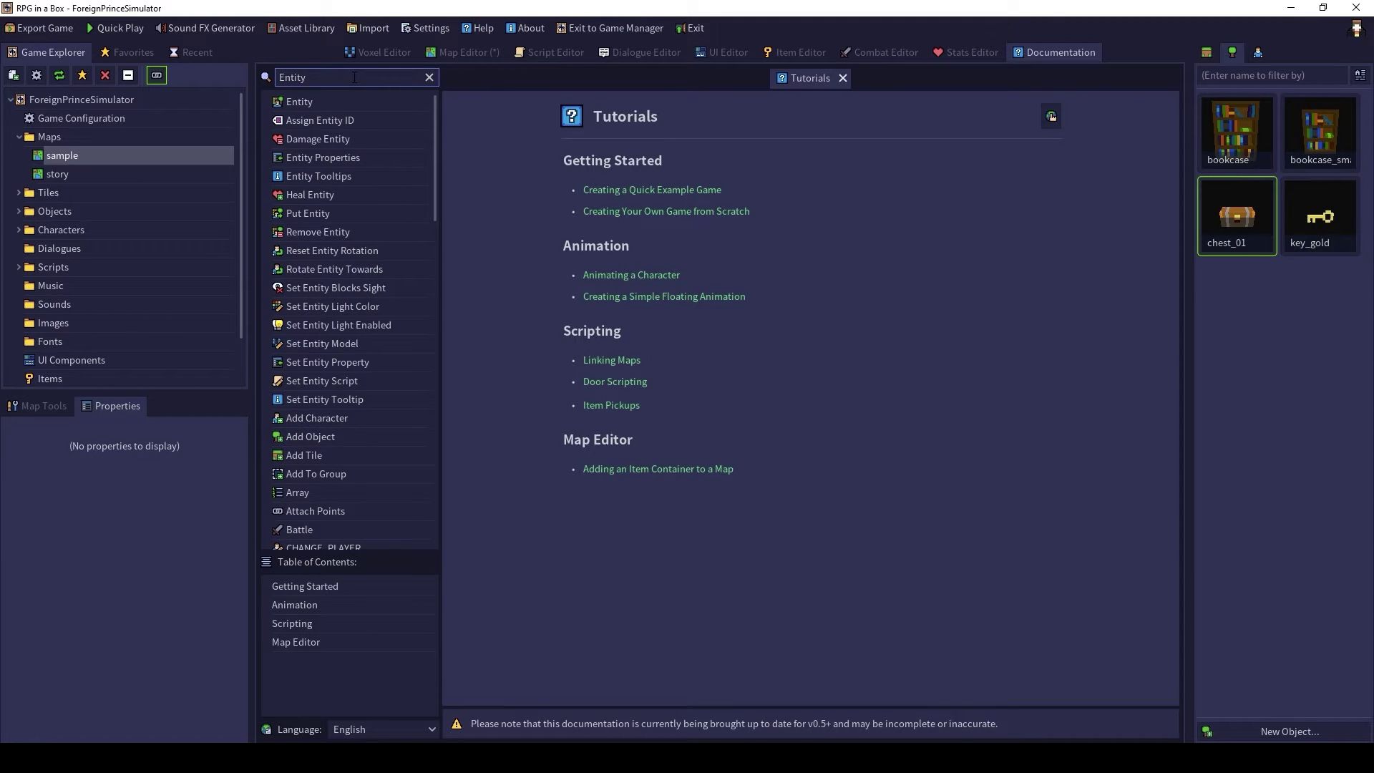
pyautogui.click(326, 161)
pyautogui.moveTo(1173, 118); pyautogui.dragTo(1147, 415)
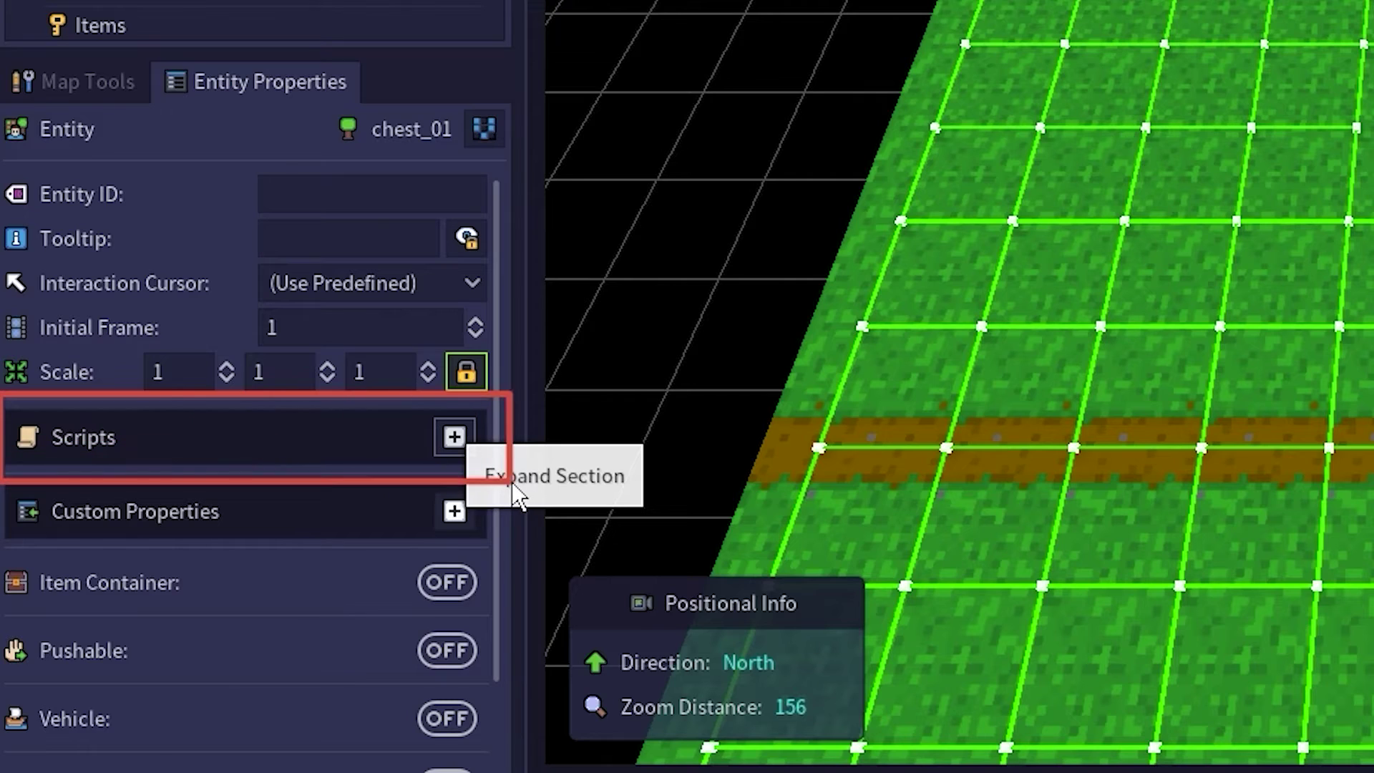
# Step: Expand the chest's Scripts settings and assign a Quick Script to its interaction trigger
pyautogui.moveTo(512, 482)
pyautogui.mouseDown()
pyautogui.moveTo(637, 487)
pyautogui.moveTo(658, 508)
pyautogui.mouseUp()
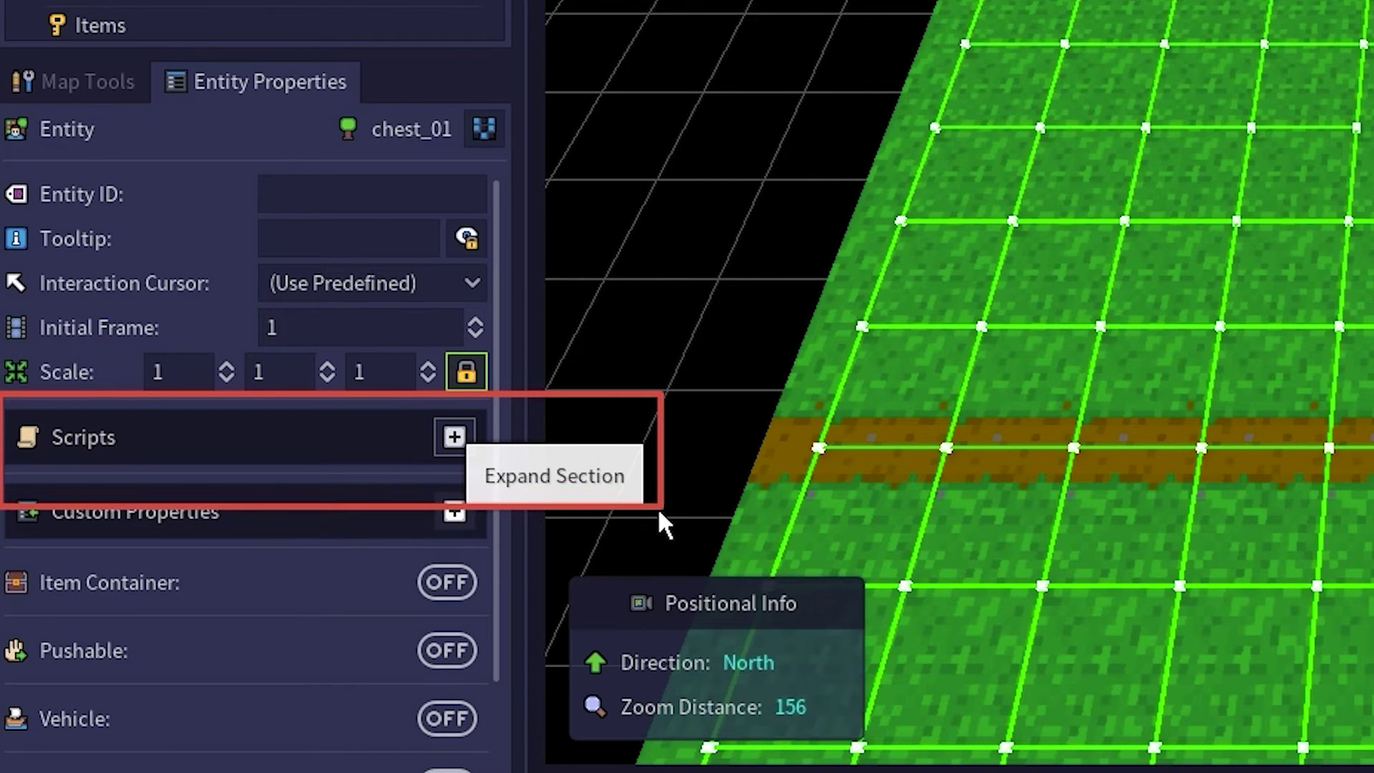
pyautogui.click(453, 436)
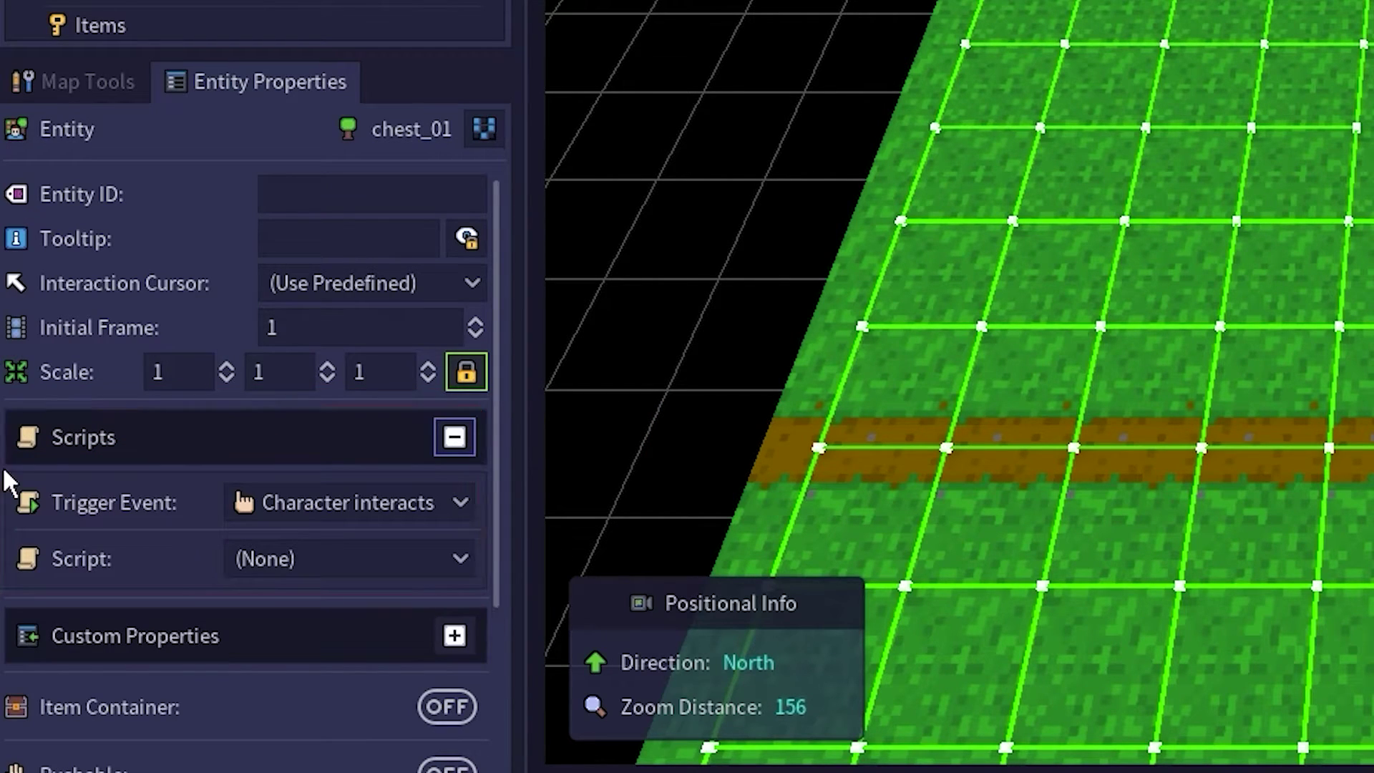
pyautogui.moveTo(3, 467)
pyautogui.mouseDown()
pyautogui.moveTo(269, 525)
pyautogui.moveTo(496, 526)
pyautogui.mouseUp()
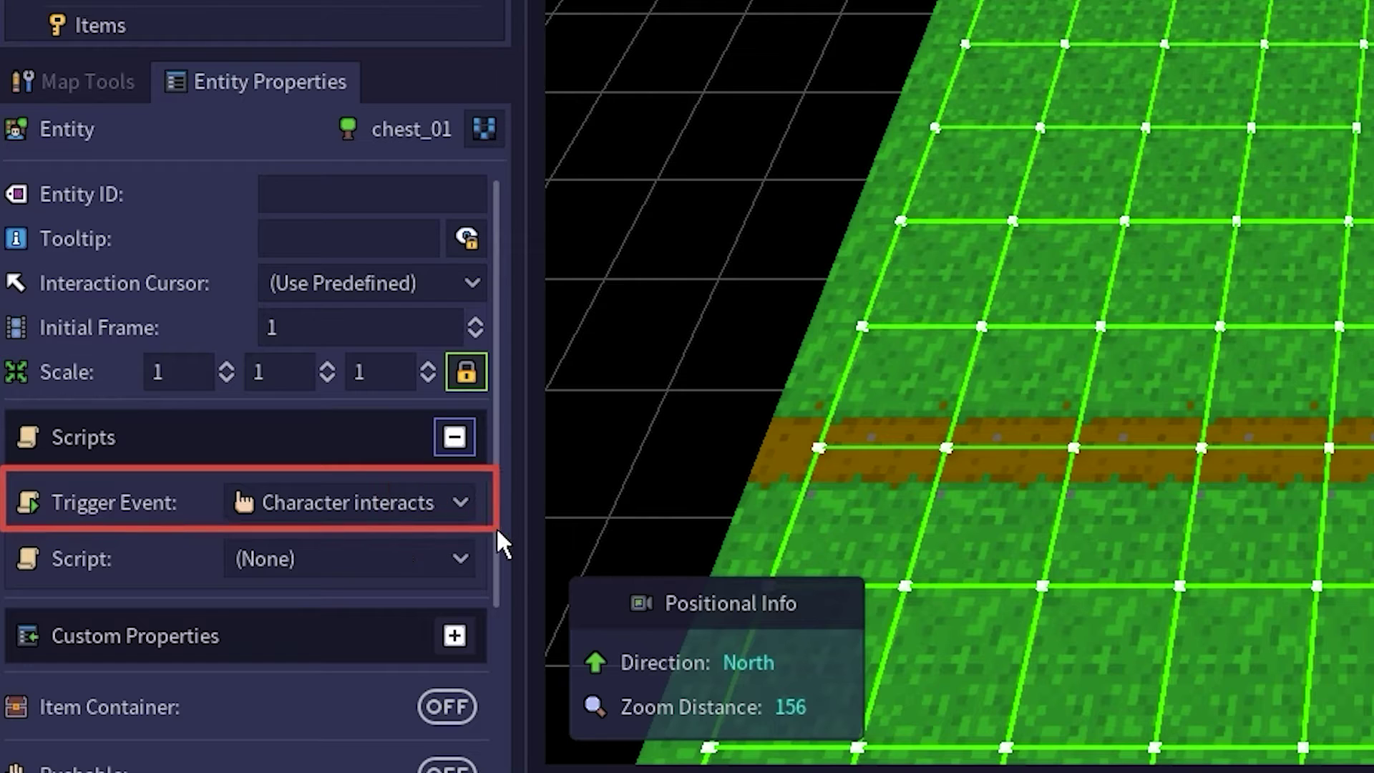
pyautogui.moveTo(4, 528)
pyautogui.mouseDown()
pyautogui.moveTo(129, 573)
pyautogui.moveTo(377, 606)
pyautogui.moveTo(503, 601)
pyautogui.mouseUp()
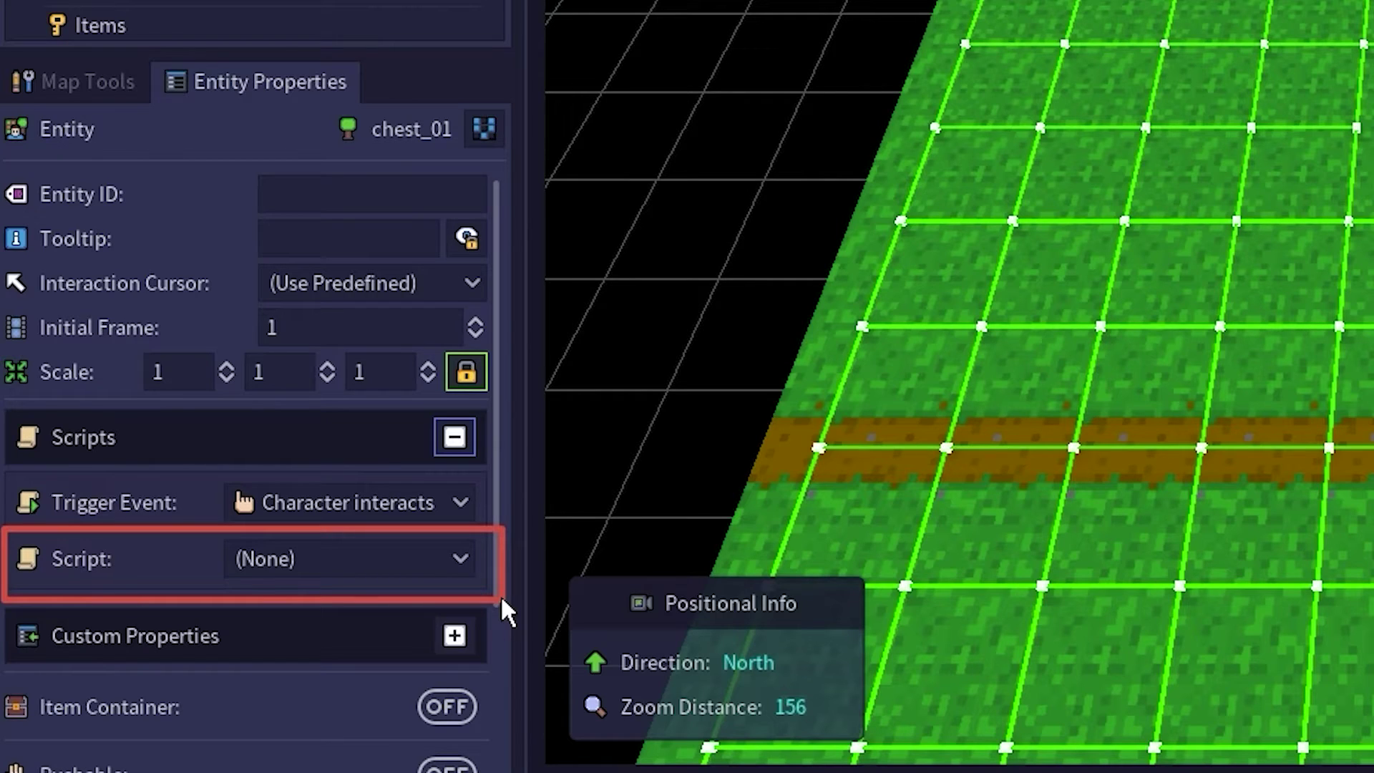
pyautogui.click(458, 561)
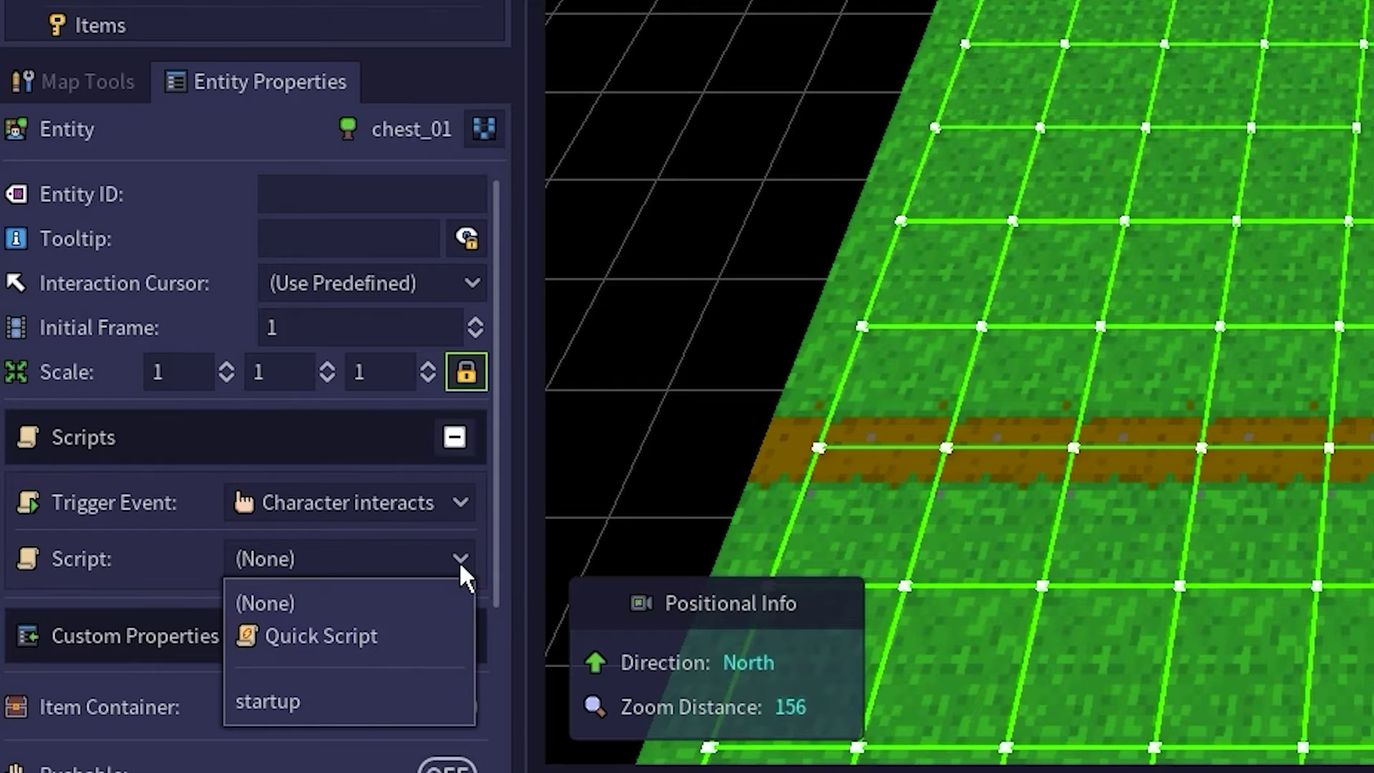
pyautogui.click(337, 632)
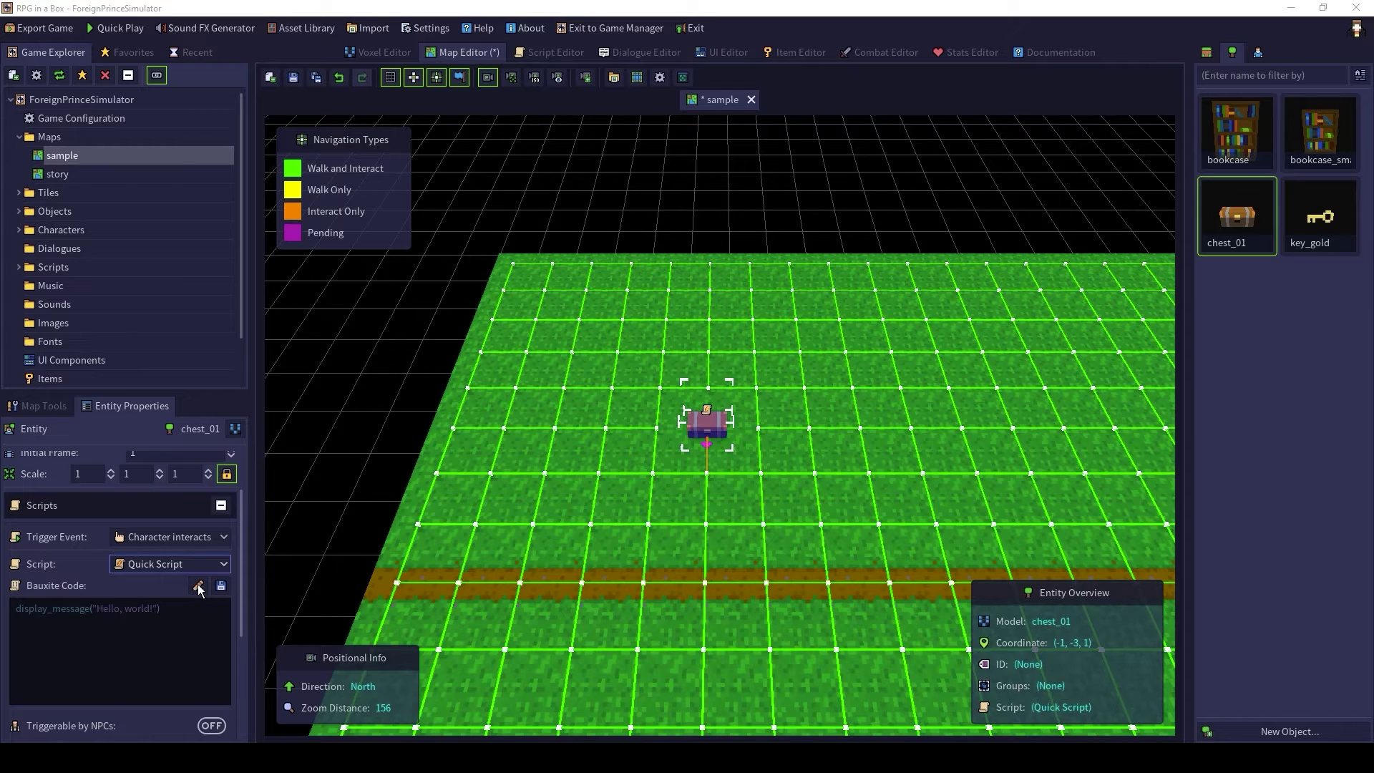
# Step: Change the quick script's displayed message to "You checked the chest. It was empty!" in the Quick Script Builder and validate the script
pyautogui.click(199, 586)
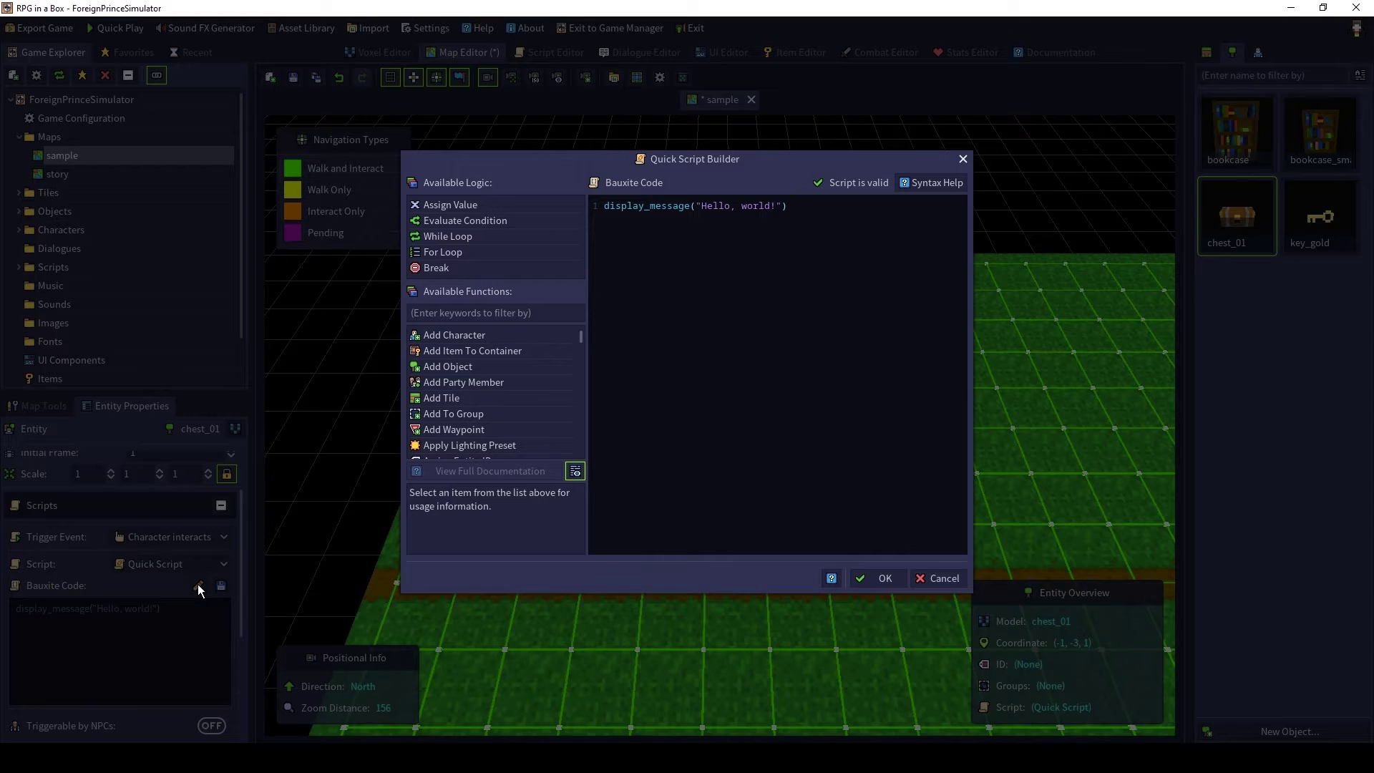
pyautogui.moveTo(403, 170); pyautogui.dragTo(588, 562)
pyautogui.moveTo(587, 170); pyautogui.dragTo(969, 559)
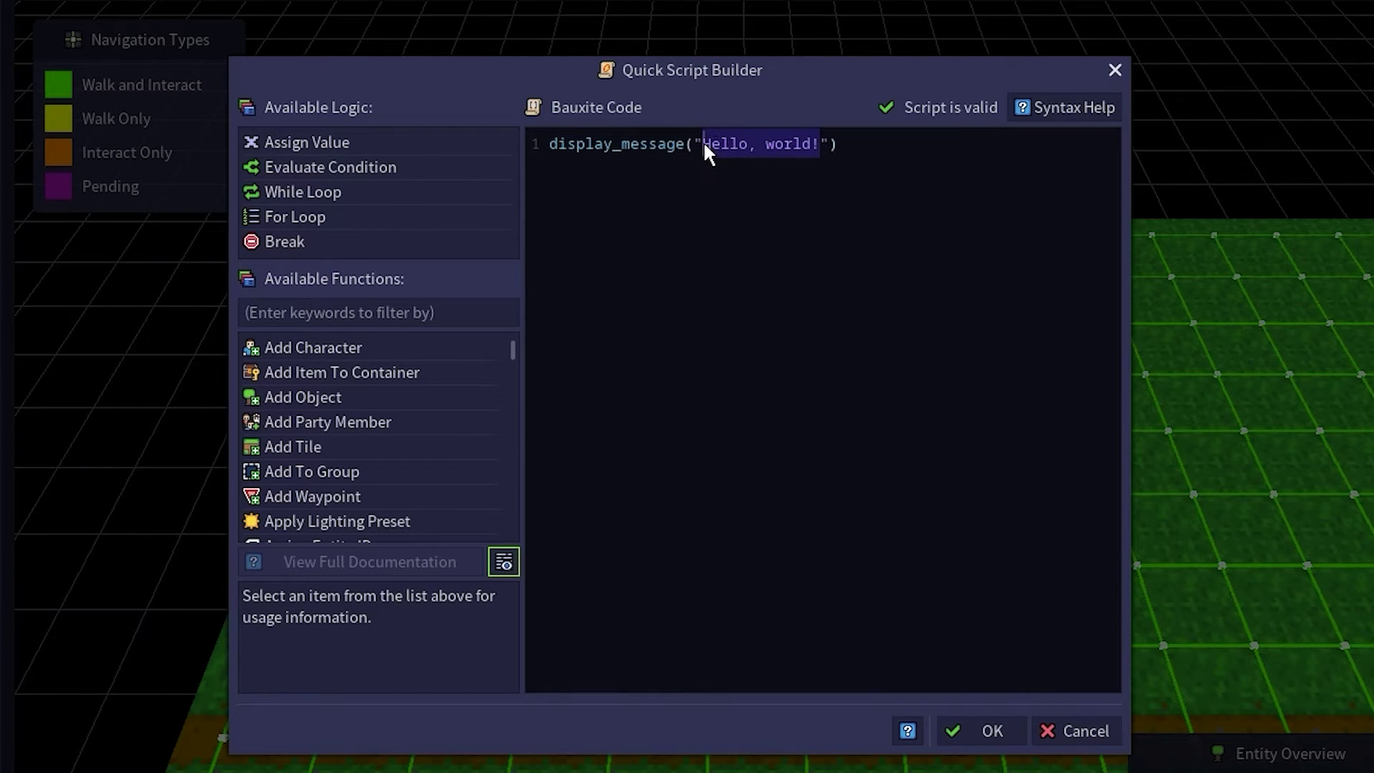
pyautogui.write('You checked the chest. ')
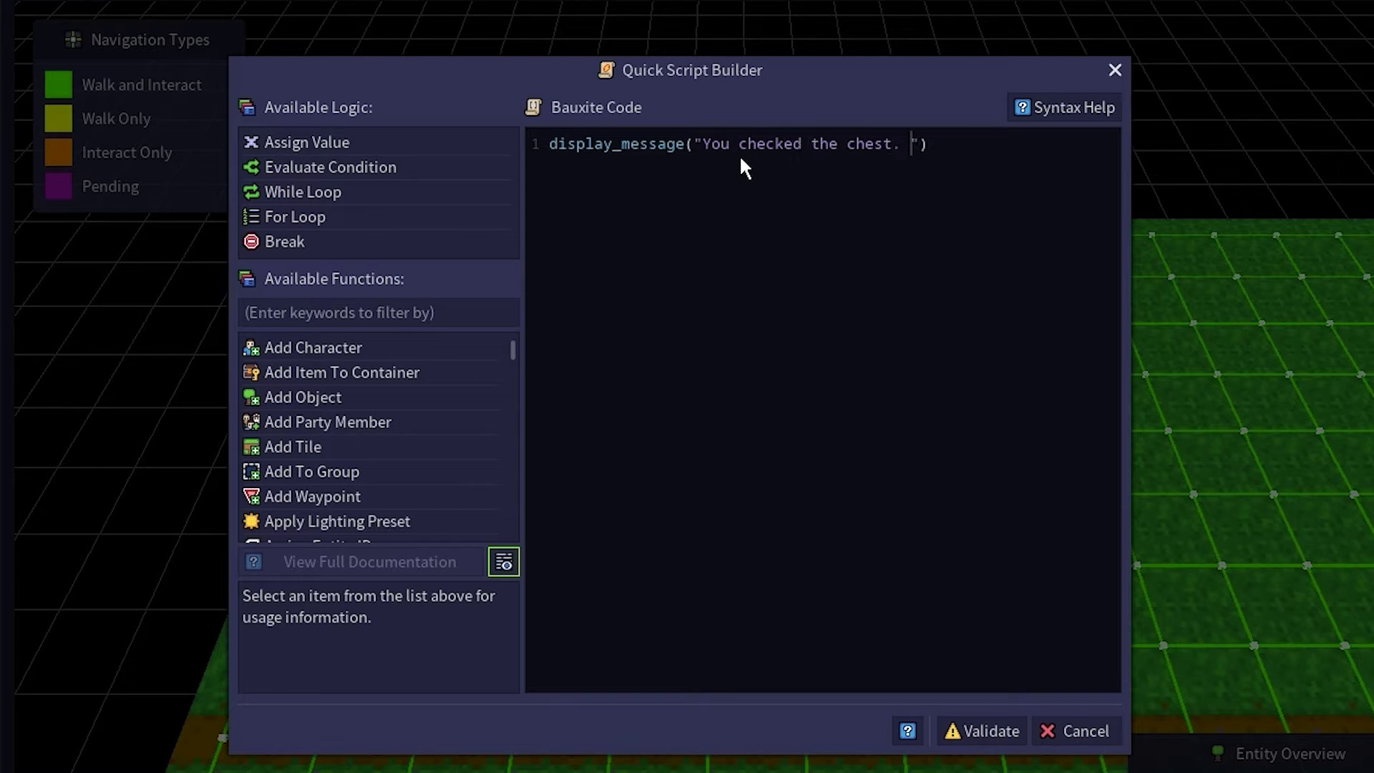
pyautogui.write('It was empty!')
pyautogui.click(1008, 737)
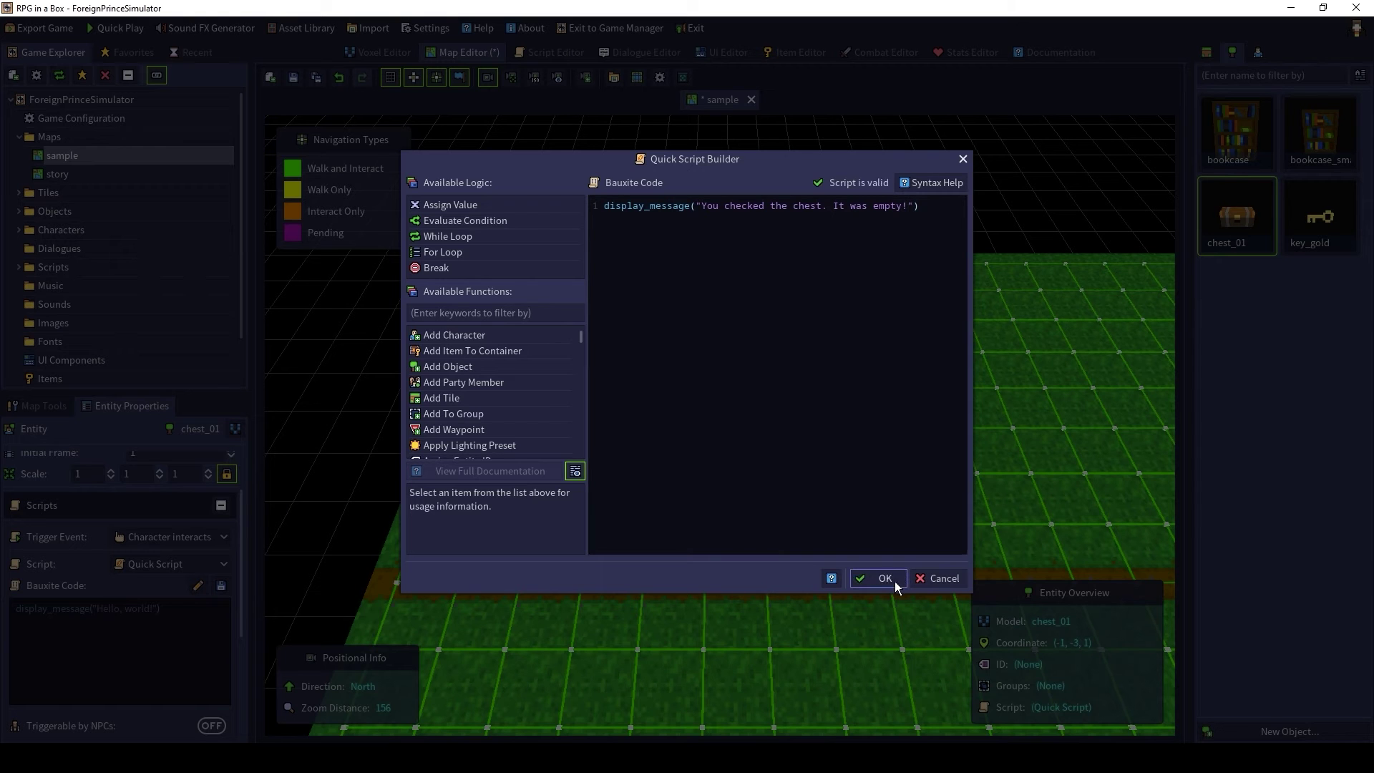
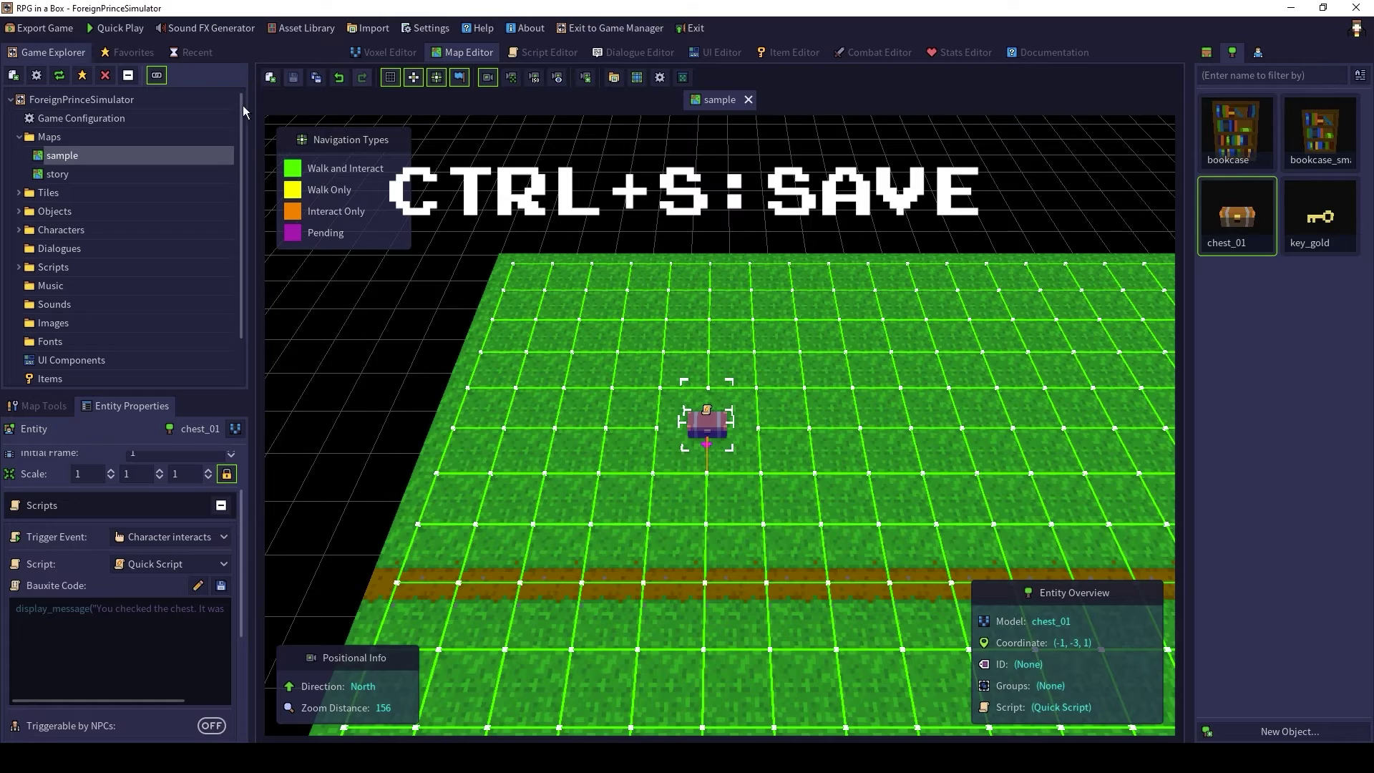
# Step: Run a quick play test of the game and have the player character interact with the chest
pyautogui.click(134, 30)
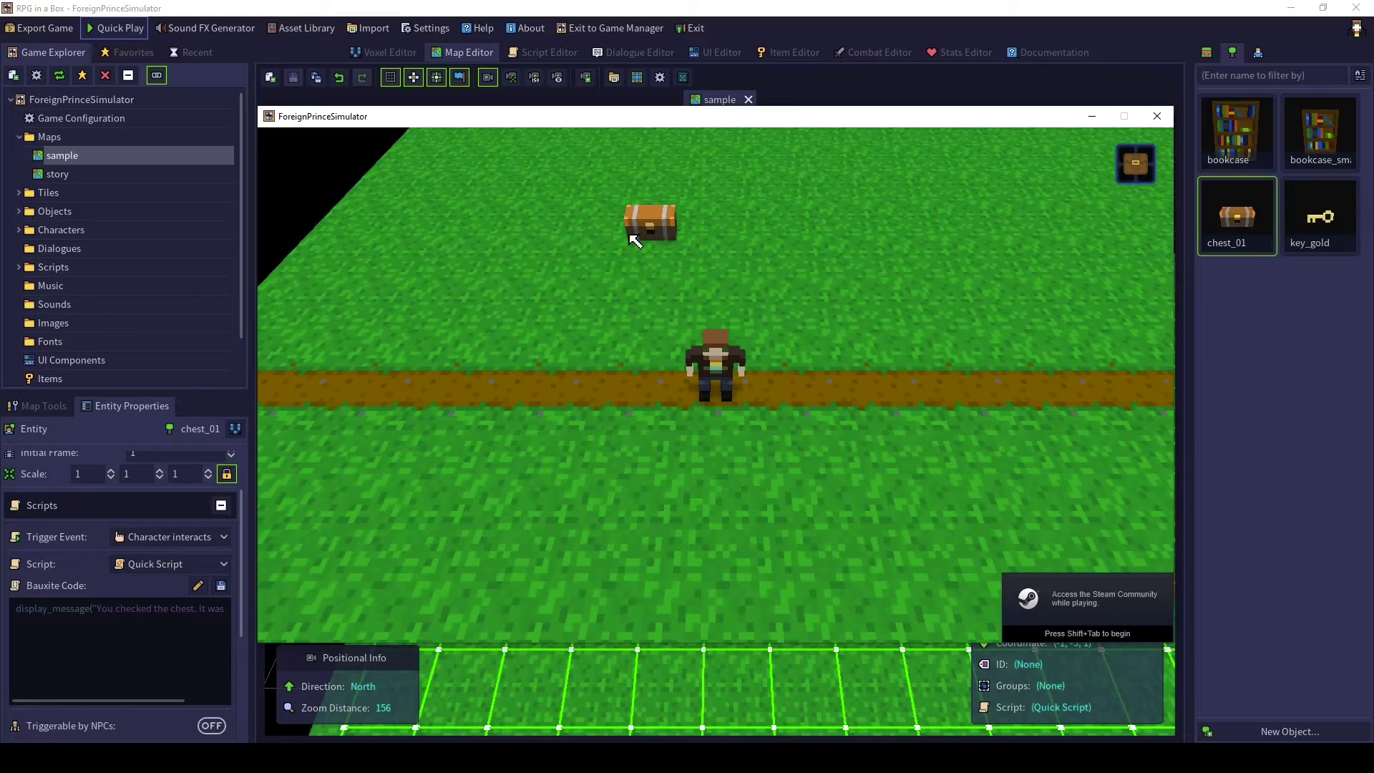
pyautogui.click(656, 229)
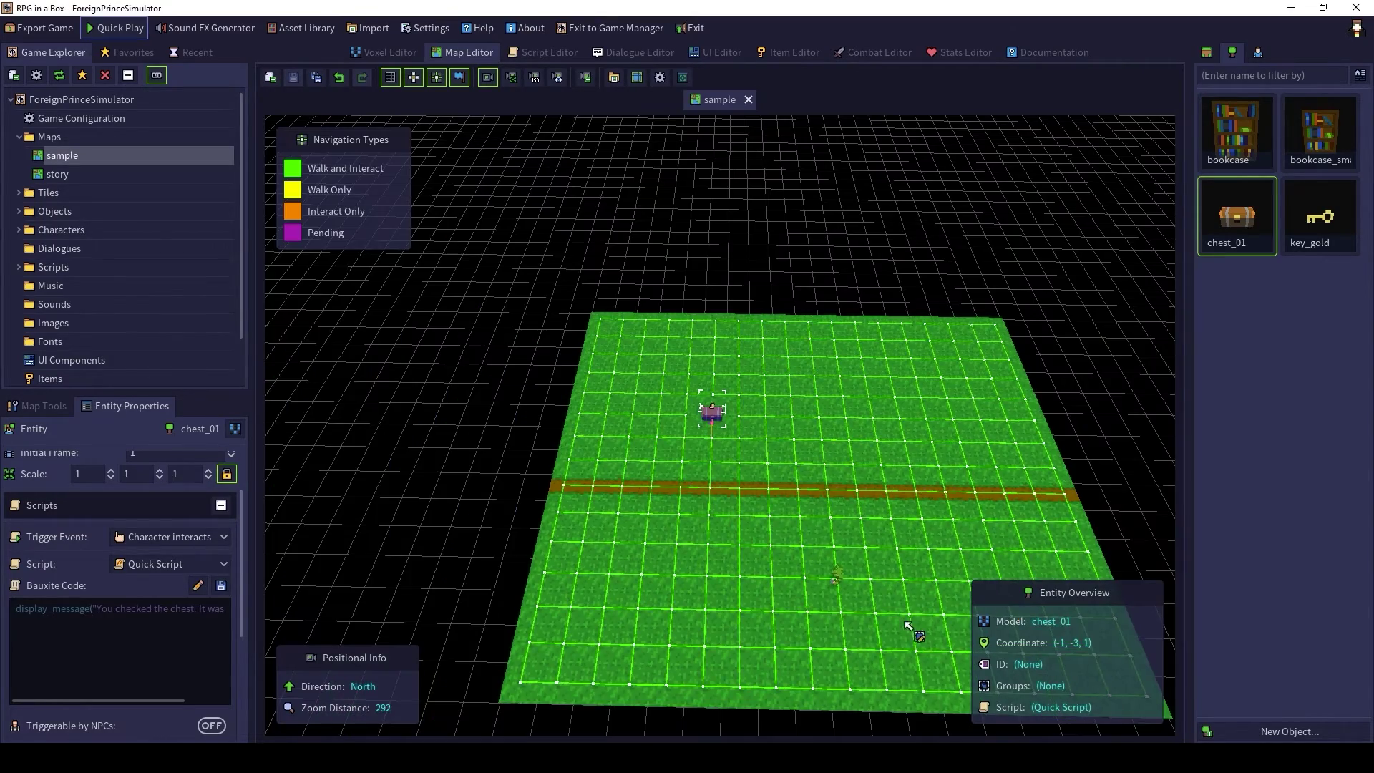
# Step: Select the goblin_sword character on the sample map in Single select mode and show its entity properties
pyautogui.moveTo(904, 624); pyautogui.dragTo(674, 548, button='middle')
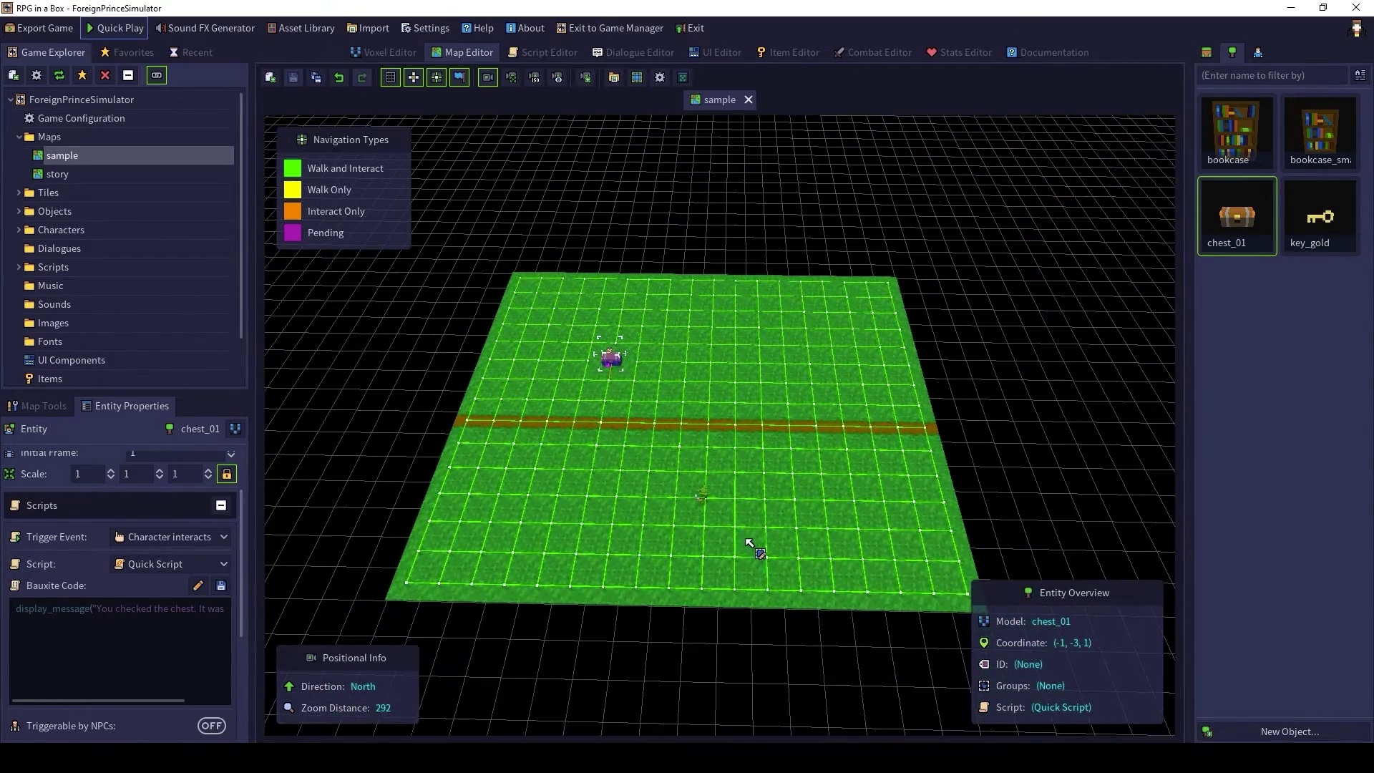
pyautogui.scroll(10, 752, 545)
pyautogui.moveTo(794, 599); pyautogui.dragTo(901, 211, button='middle')
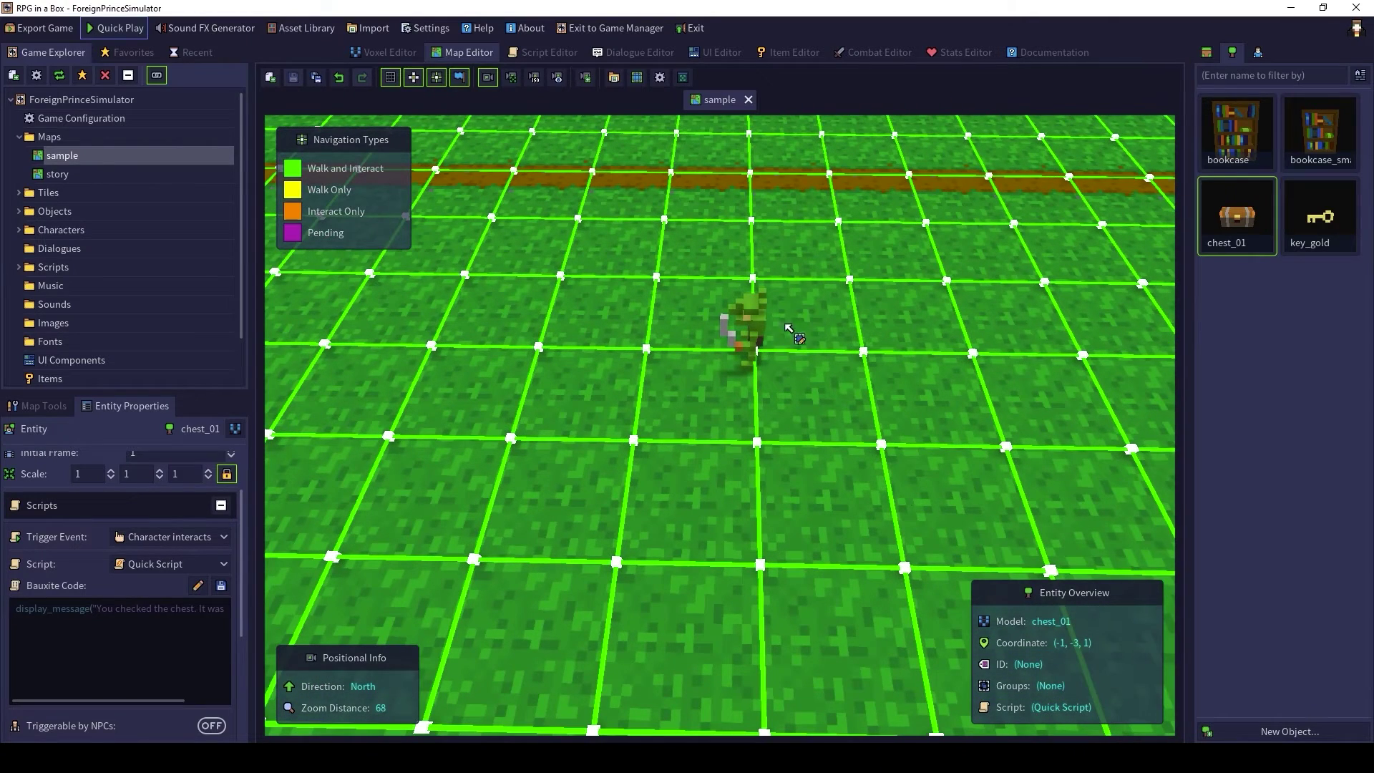
pyautogui.click(33, 406)
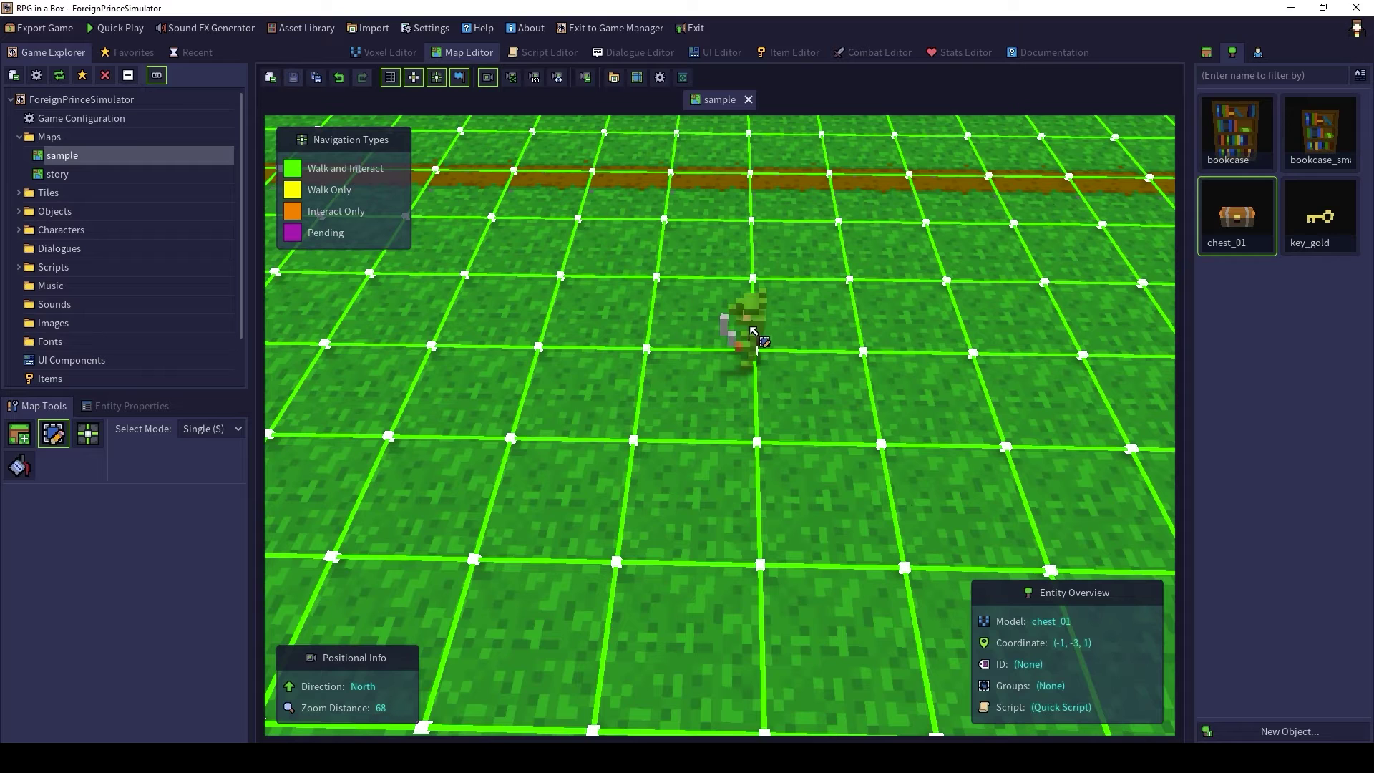
pyautogui.click(752, 330)
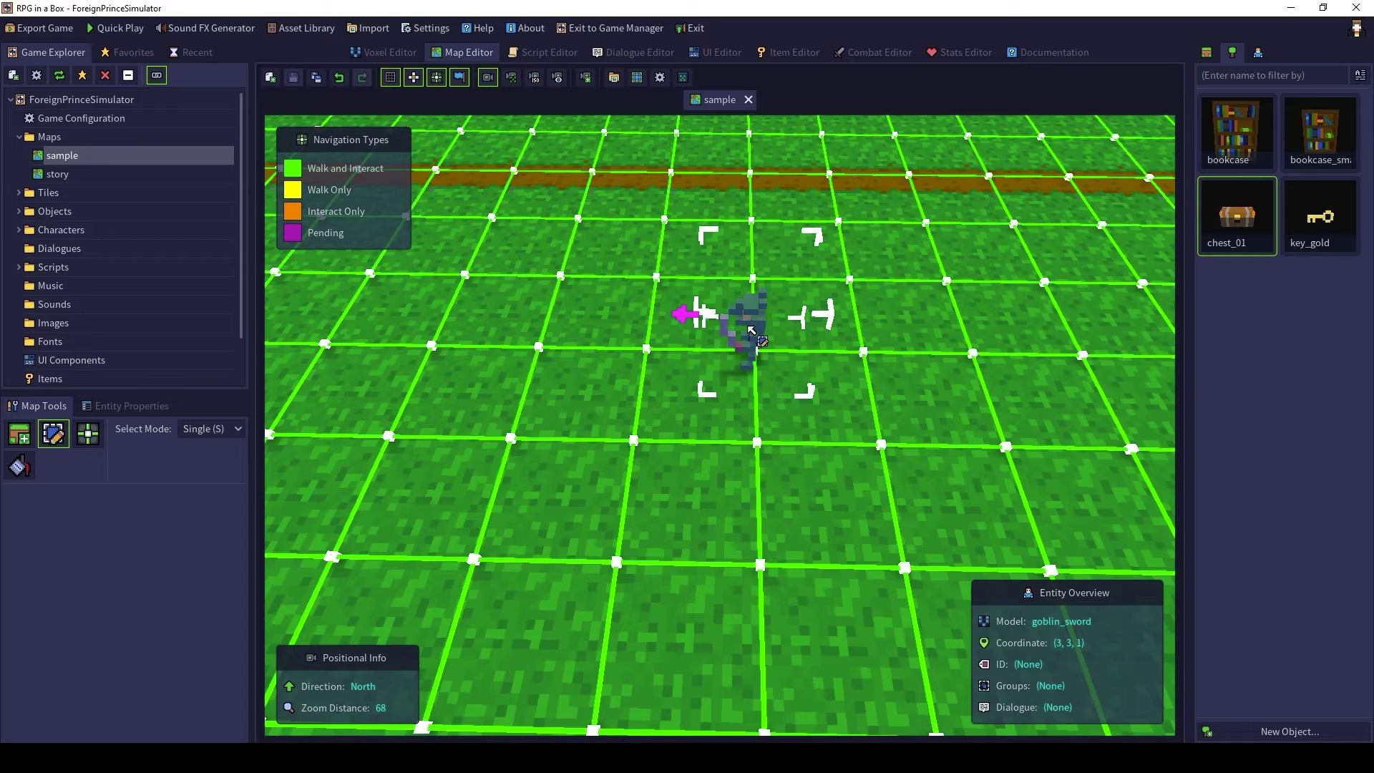
pyautogui.click(143, 406)
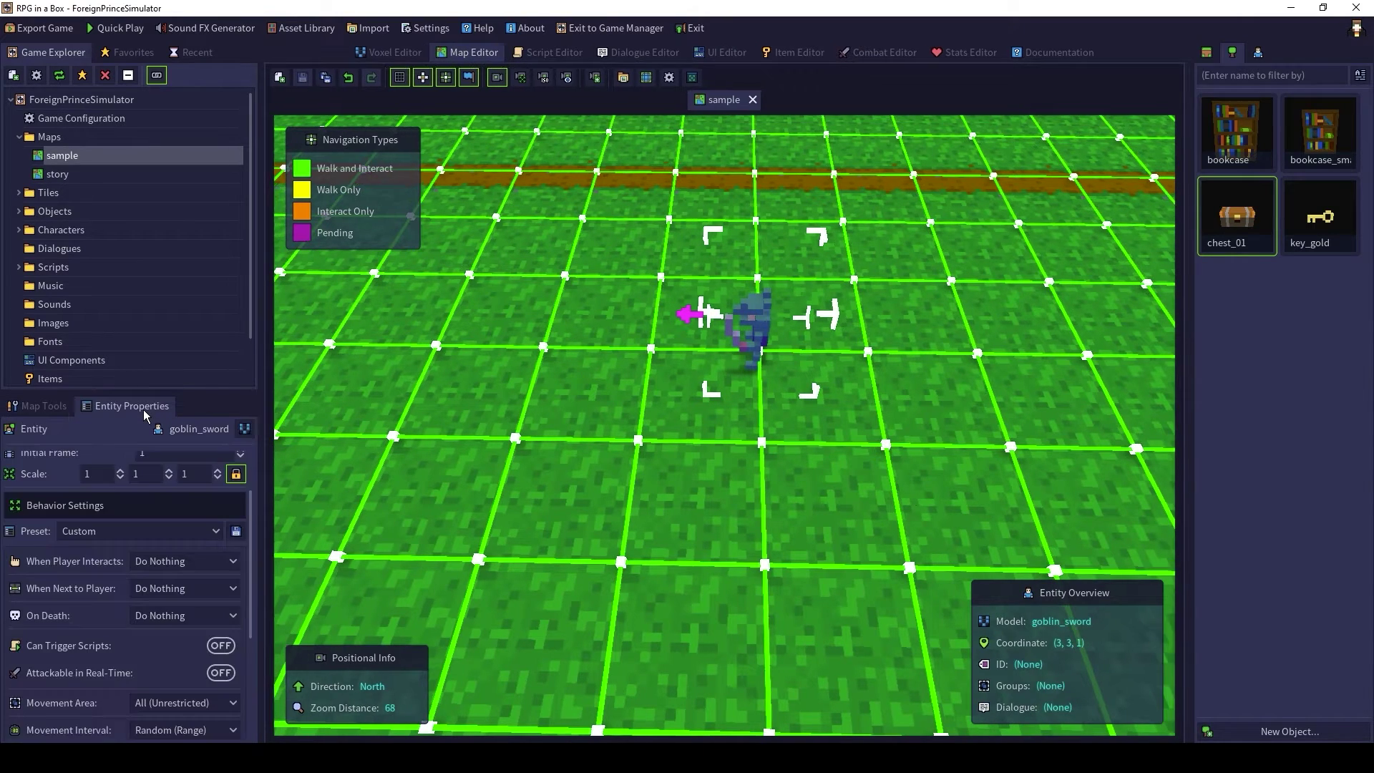
# Step: In the goblin's Behavior Settings, set When Player Interacts to Start Dialogue
pyautogui.moveTo(3, 489)
pyautogui.mouseDown()
pyautogui.moveTo(22, 520)
pyautogui.moveTo(279, 701)
pyautogui.moveTo(259, 717)
pyautogui.mouseUp()
pyautogui.moveTo(535, 729); pyautogui.dragTo(524, 729)
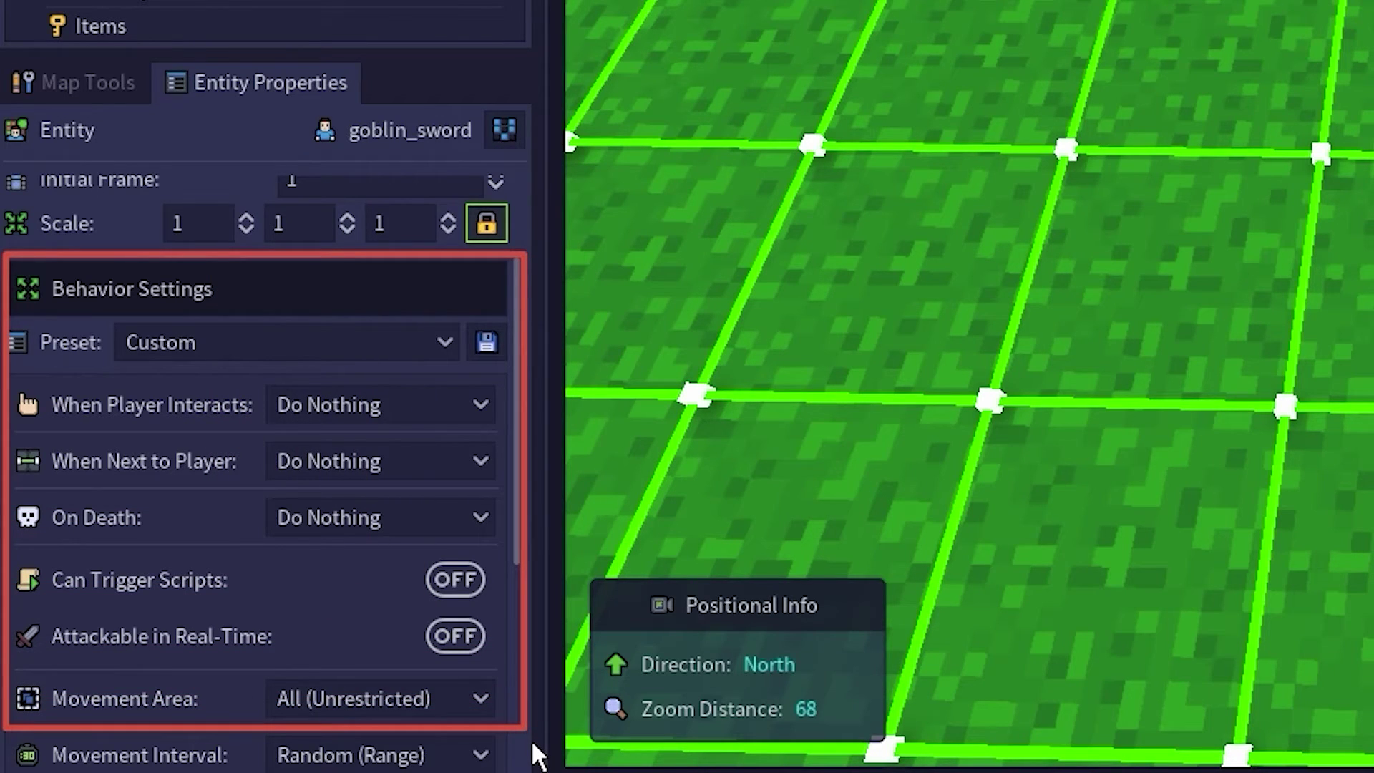
pyautogui.moveTo(6, 372); pyautogui.dragTo(516, 419)
pyautogui.click(479, 401)
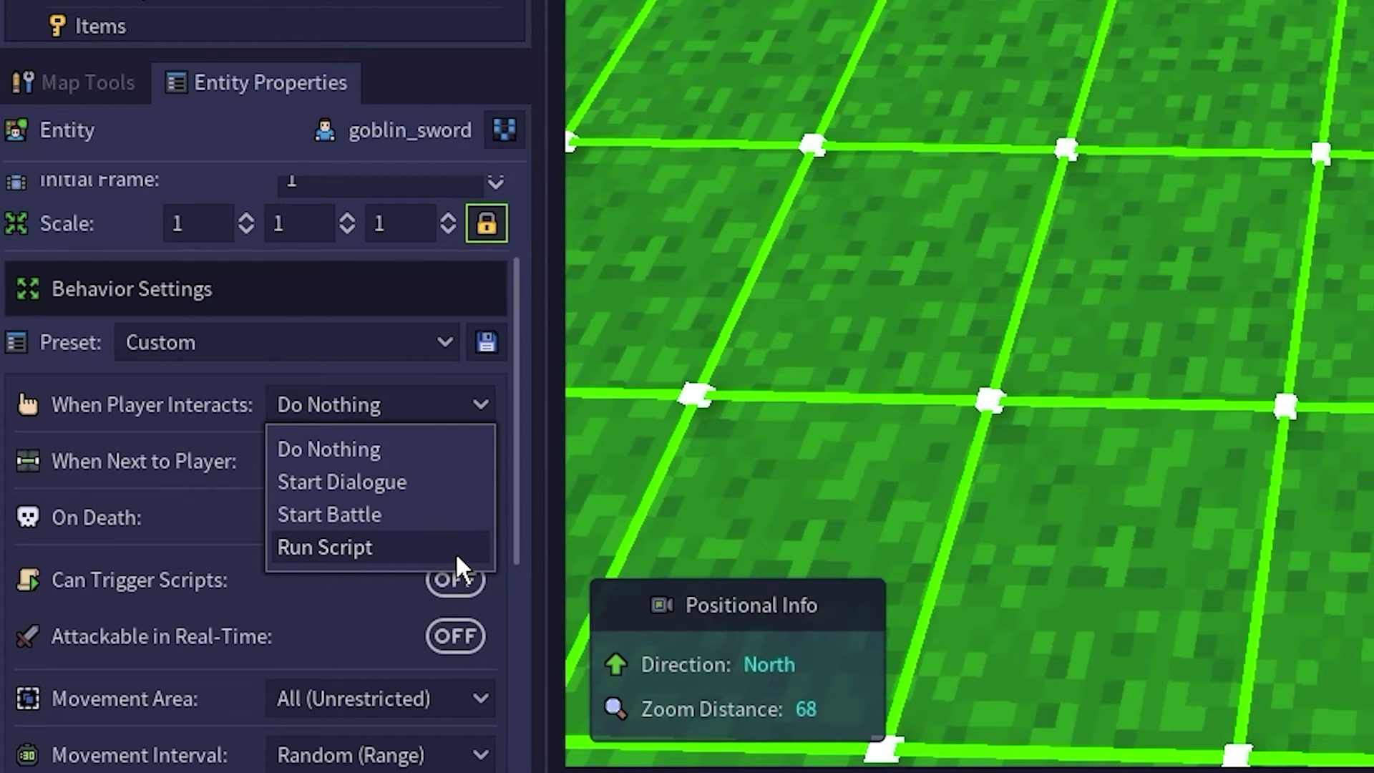
pyautogui.click(441, 484)
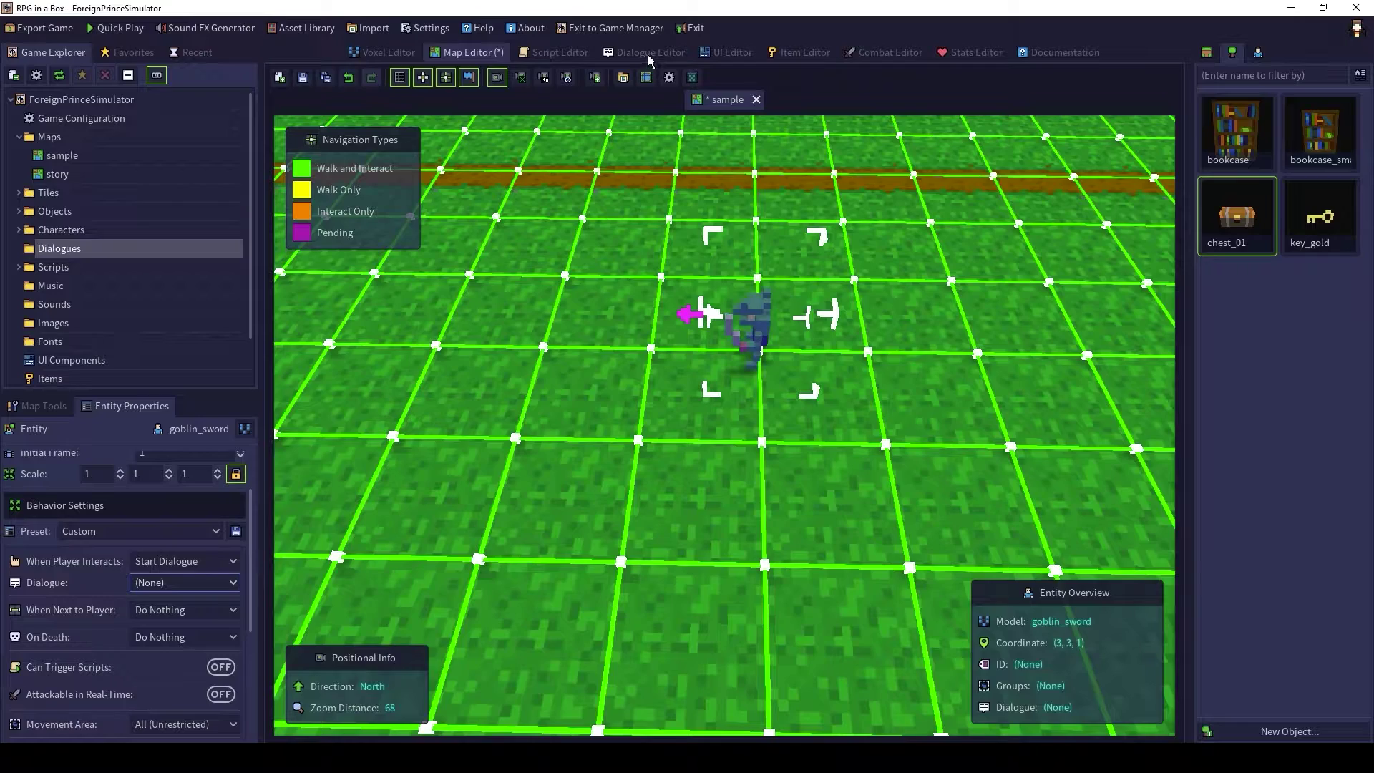
# Step: Create a new dialogue resource named "goblin" in the project's Dialogues folder
pyautogui.click(644, 53)
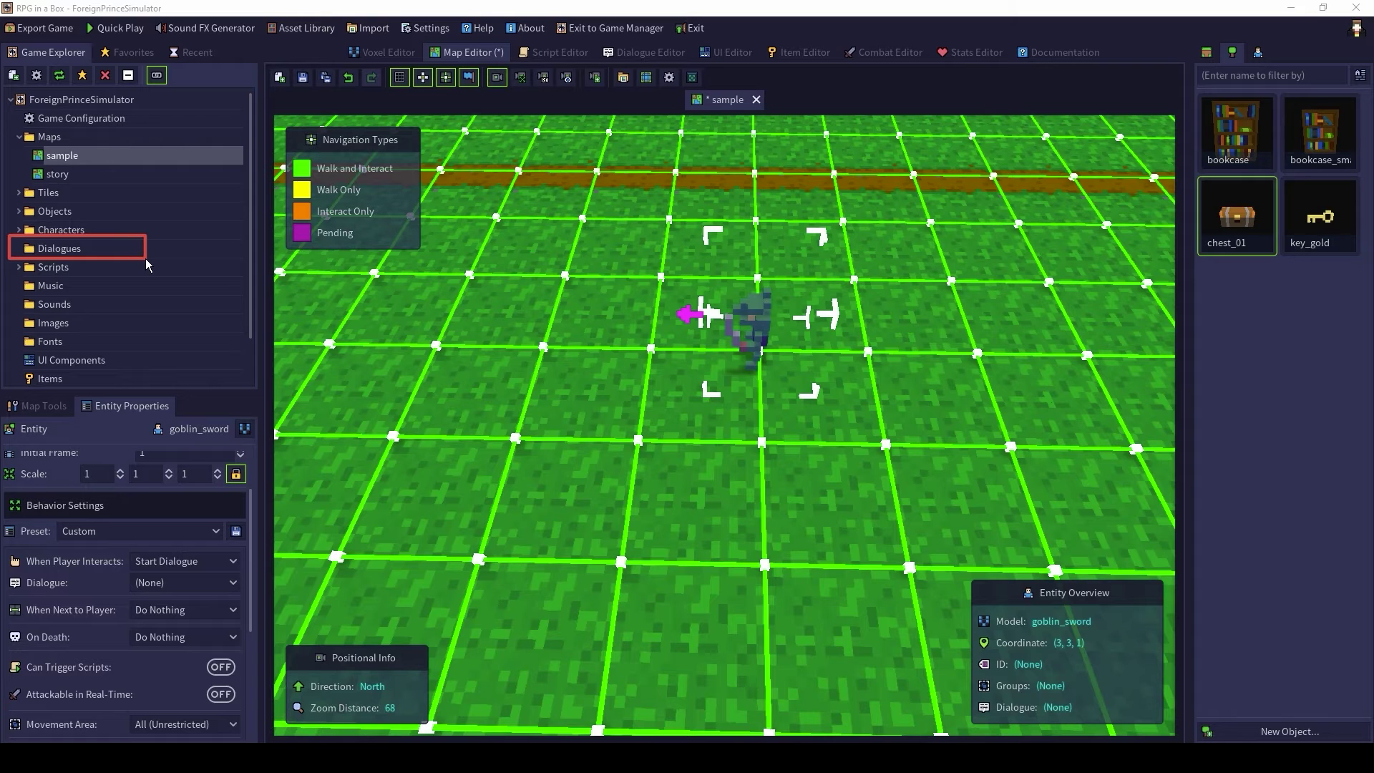
pyautogui.rightClick(78, 250)
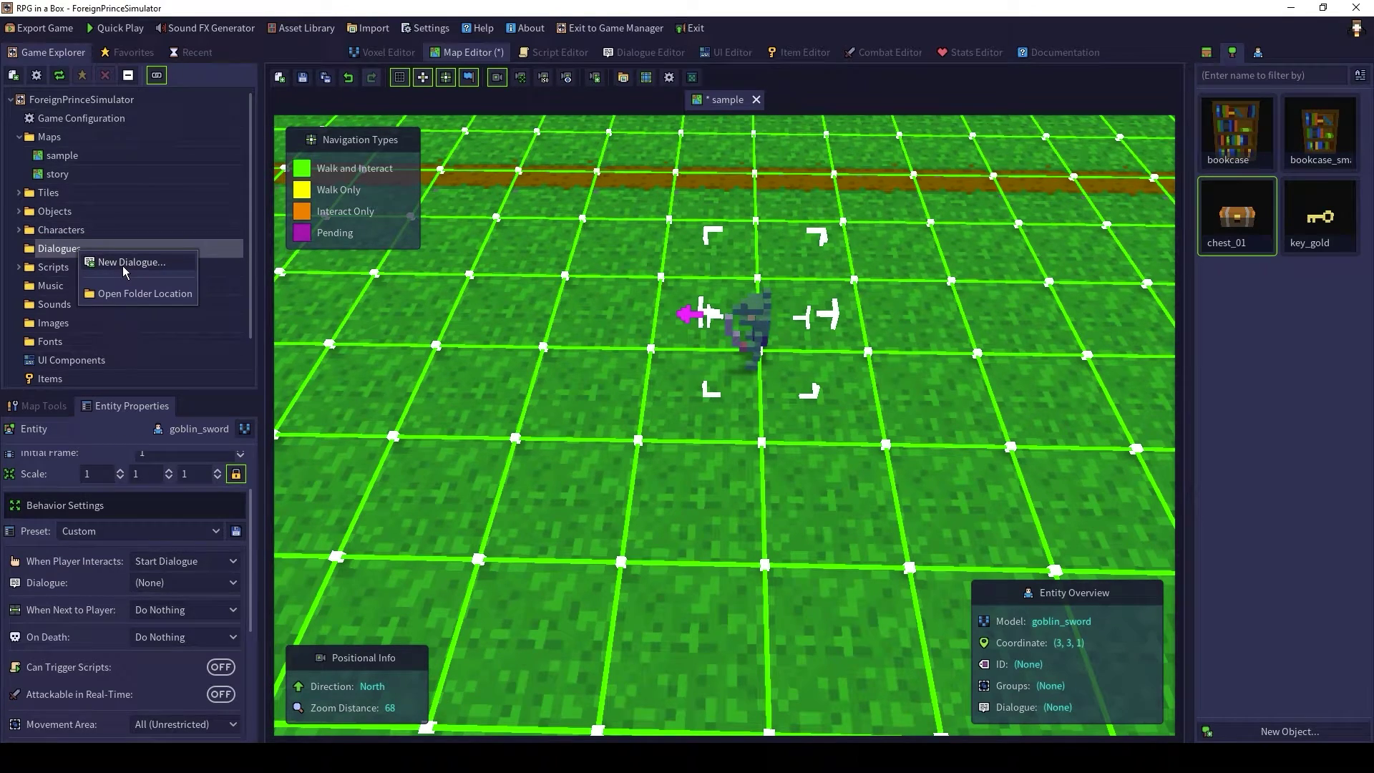
pyautogui.click(122, 262)
pyautogui.write('goblin')
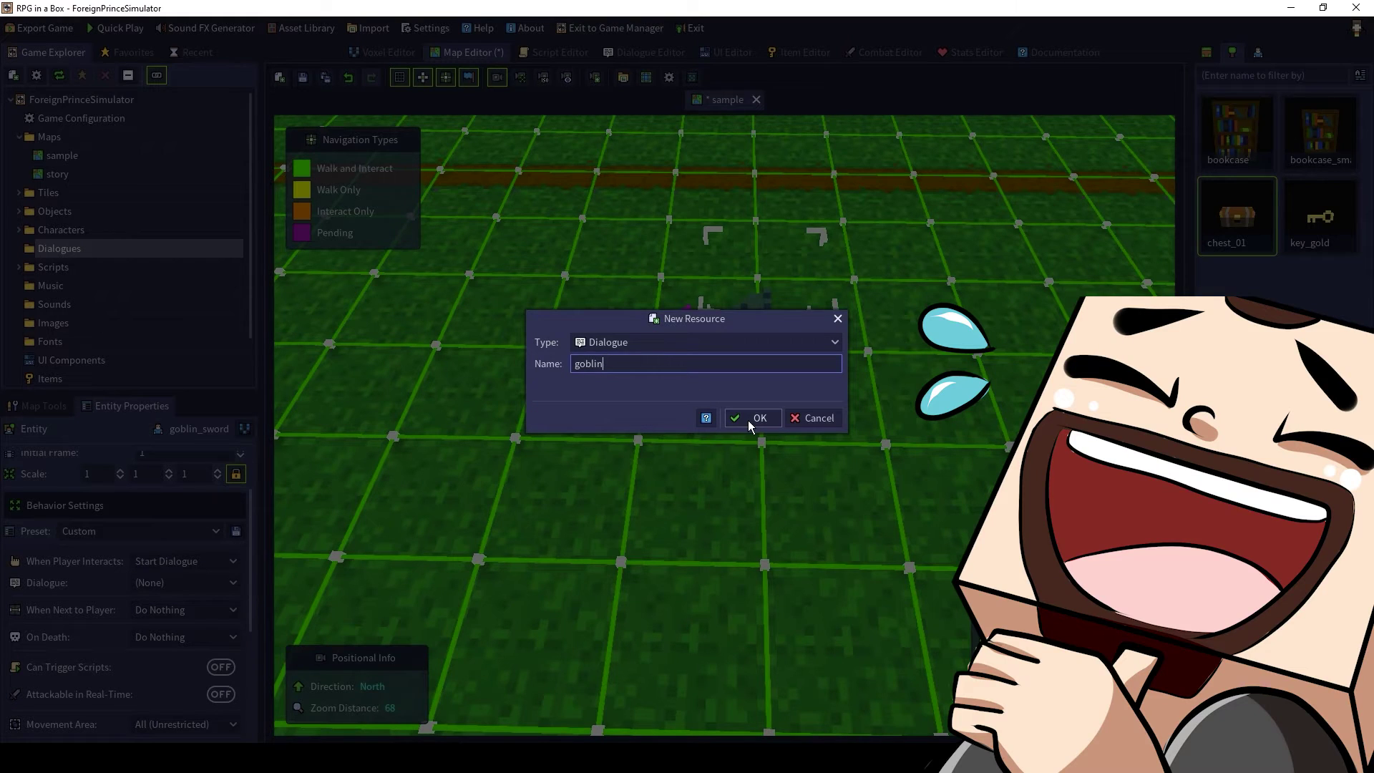
pyautogui.click(749, 420)
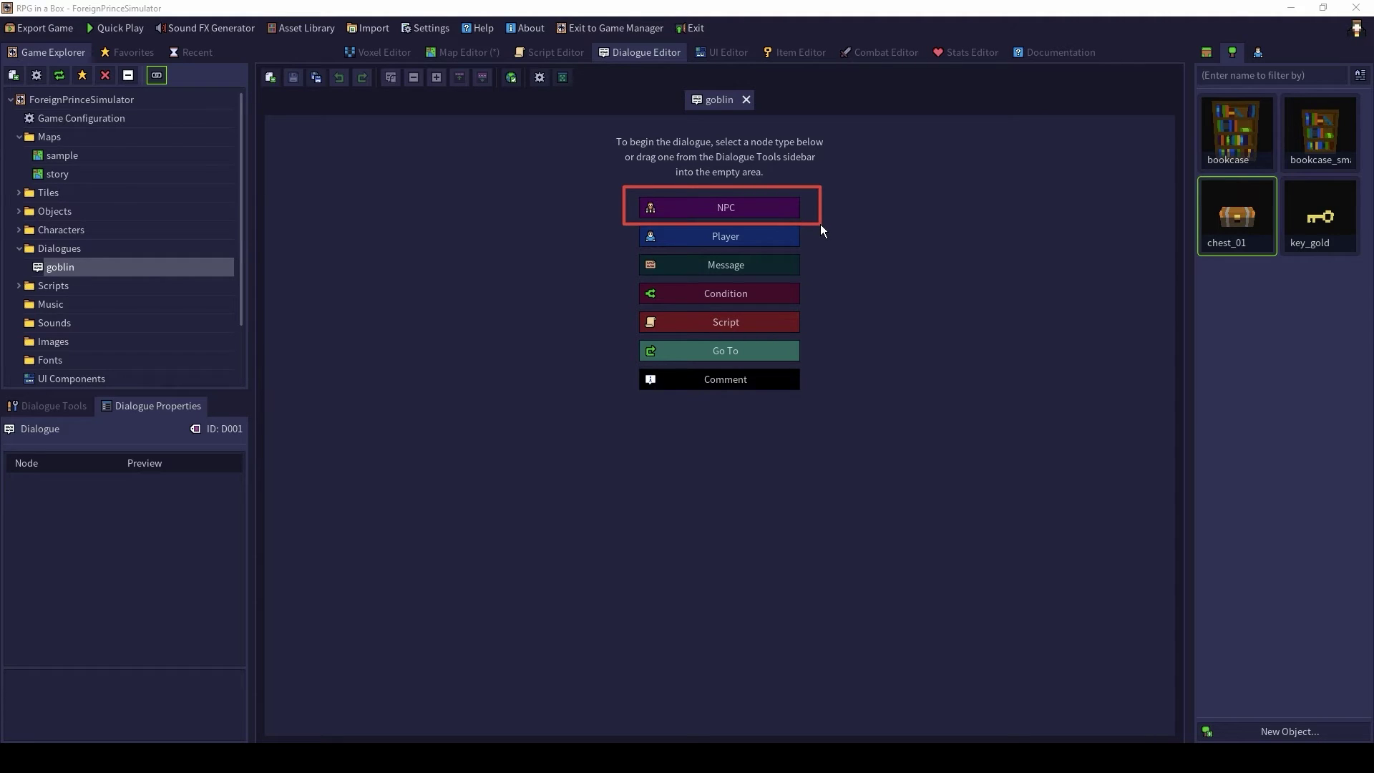
# Step: Add an NPC node with the line "Arrrgh! I'm a goblin!!" to the goblin dialogue and save it
pyautogui.click(741, 206)
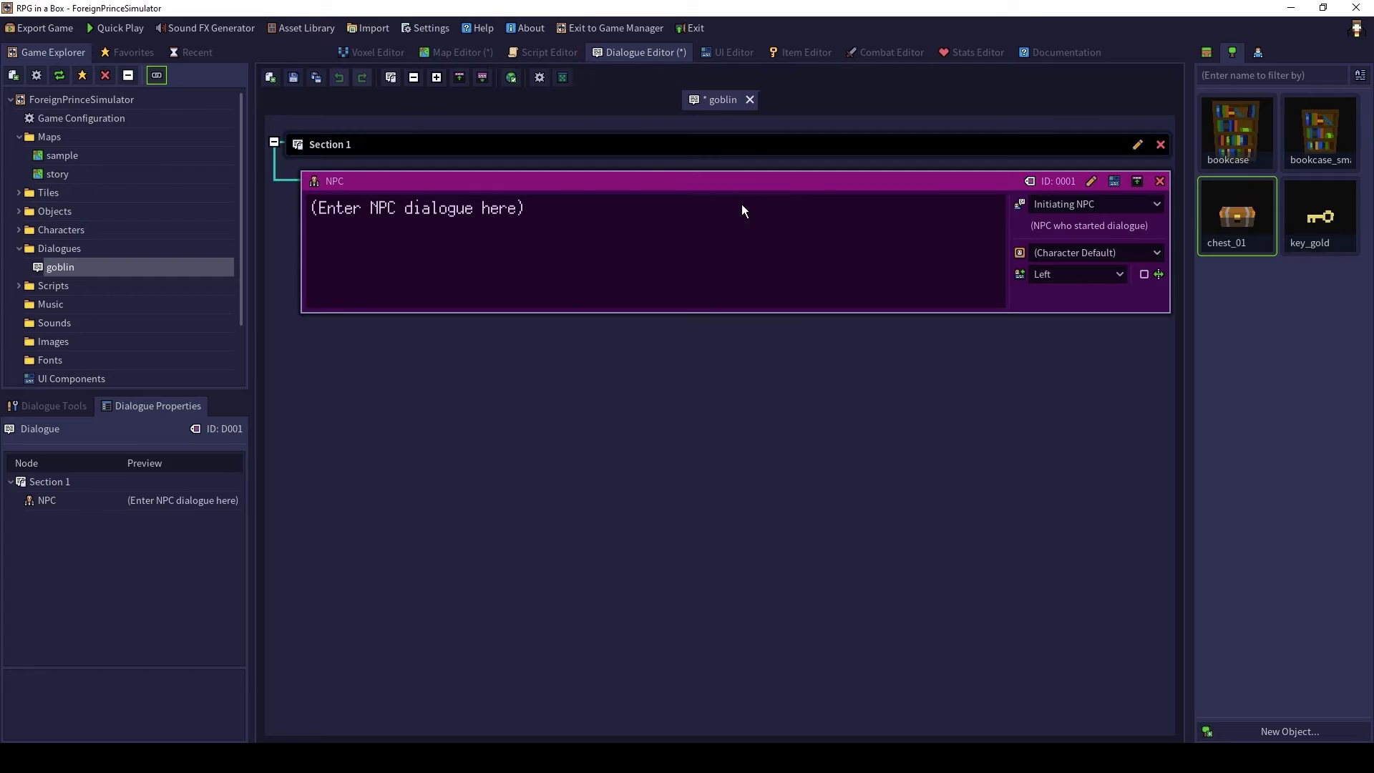
pyautogui.hotkey('ctrl', 'a')
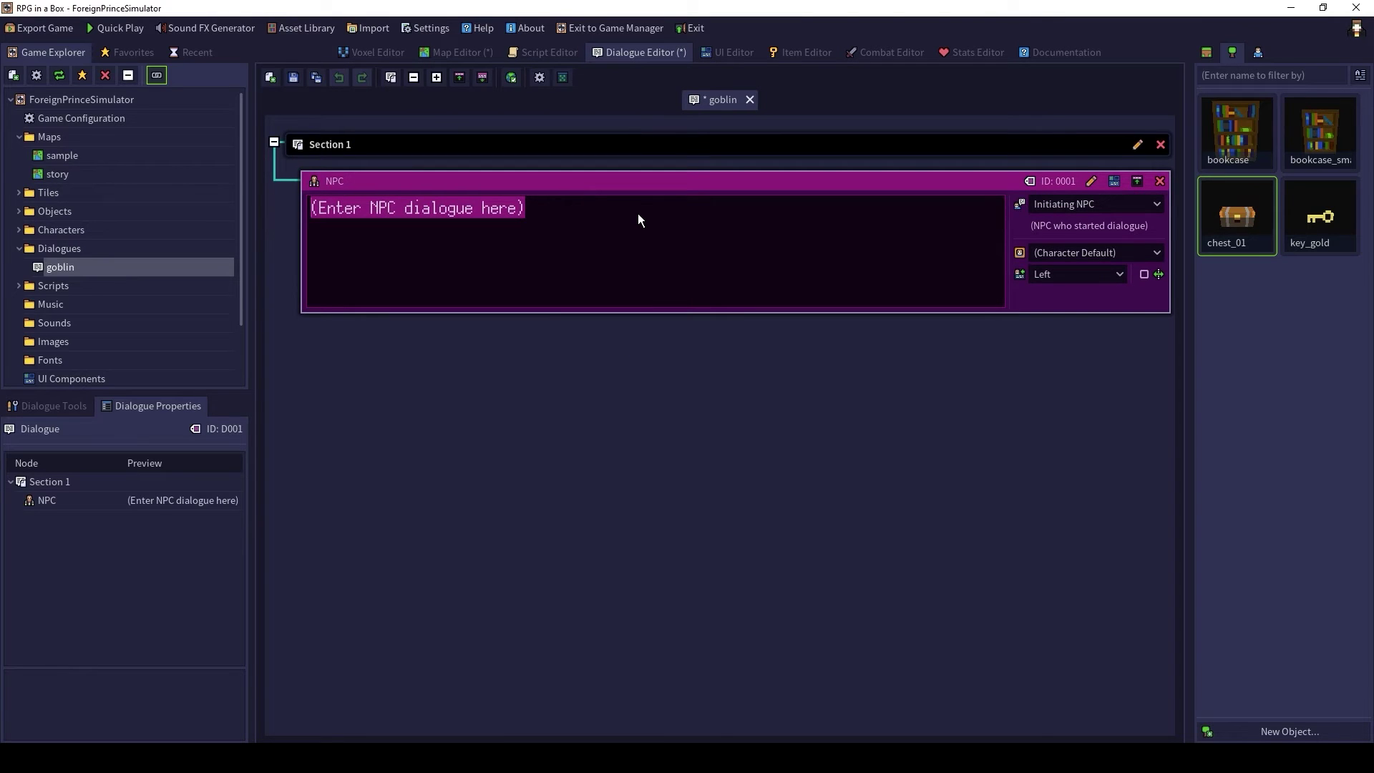
pyautogui.write("Arrrgh! I'm a goblin!!")
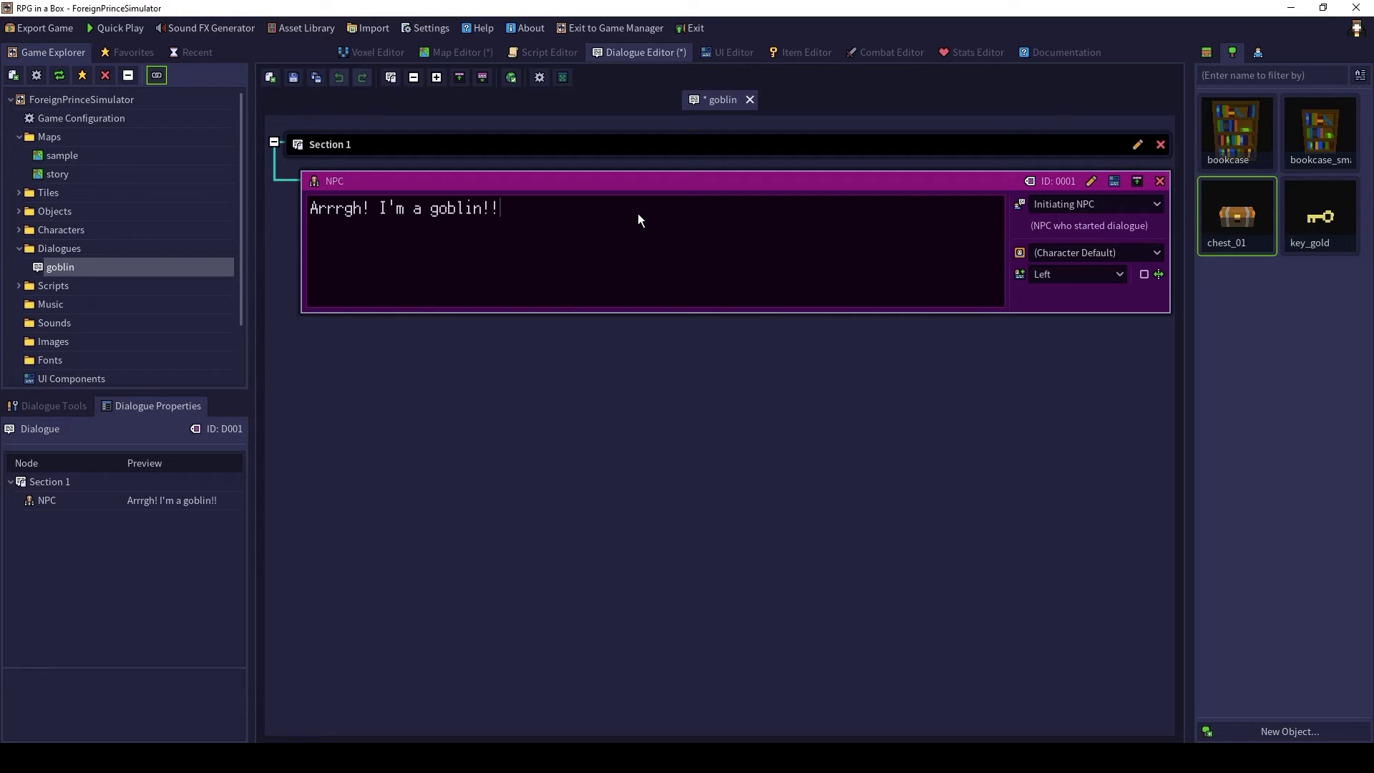
pyautogui.click(294, 78)
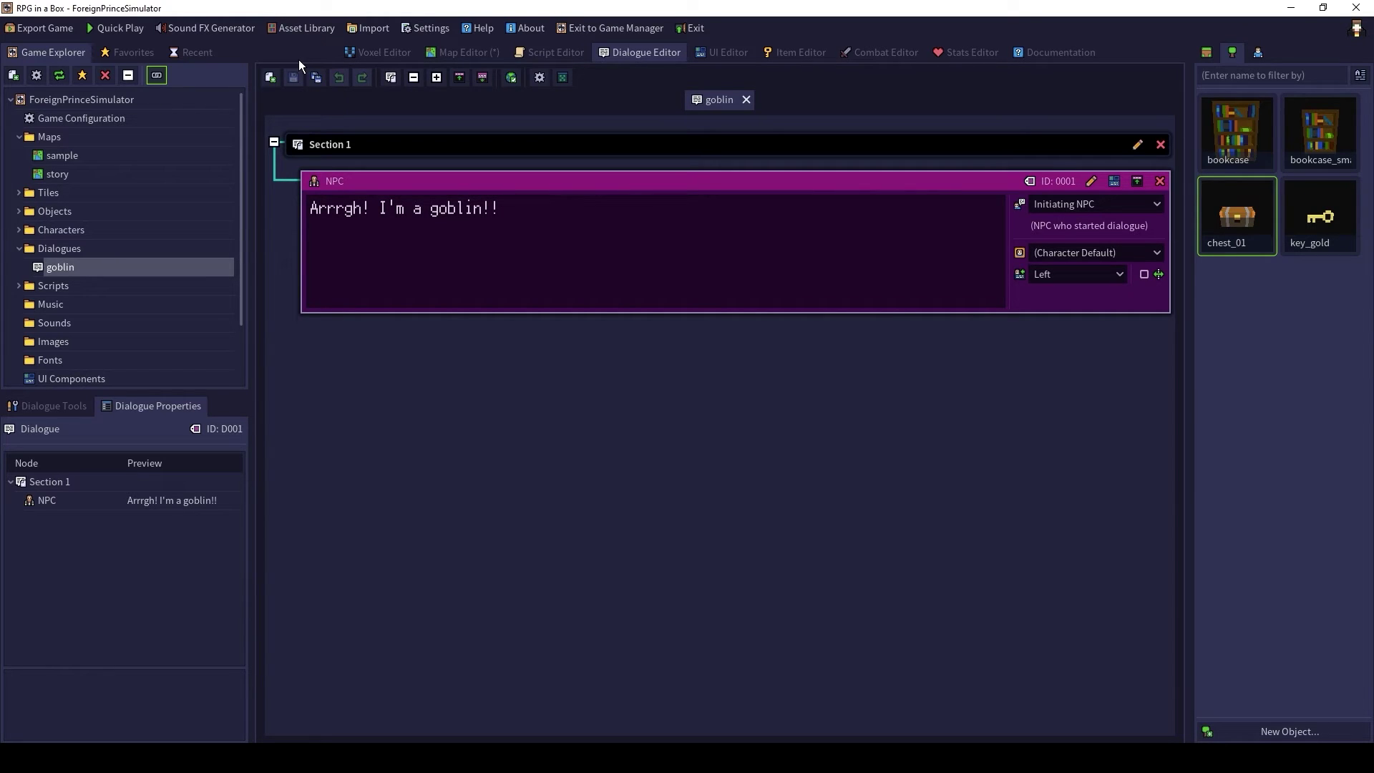
# Step: Return to the sample map, assign the goblin dialogue to the goblin_sword character and save the map
pyautogui.click(447, 51)
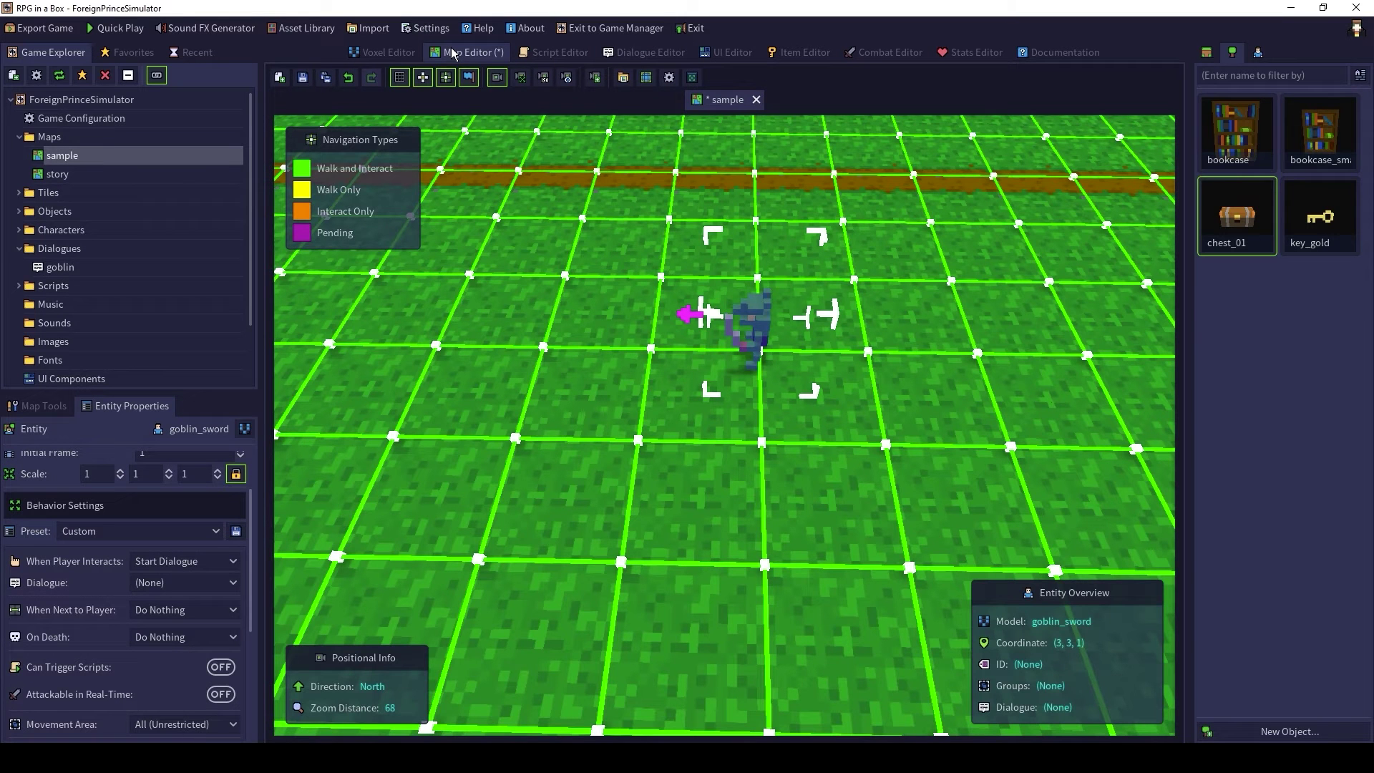
pyautogui.click(226, 582)
pyautogui.click(212, 621)
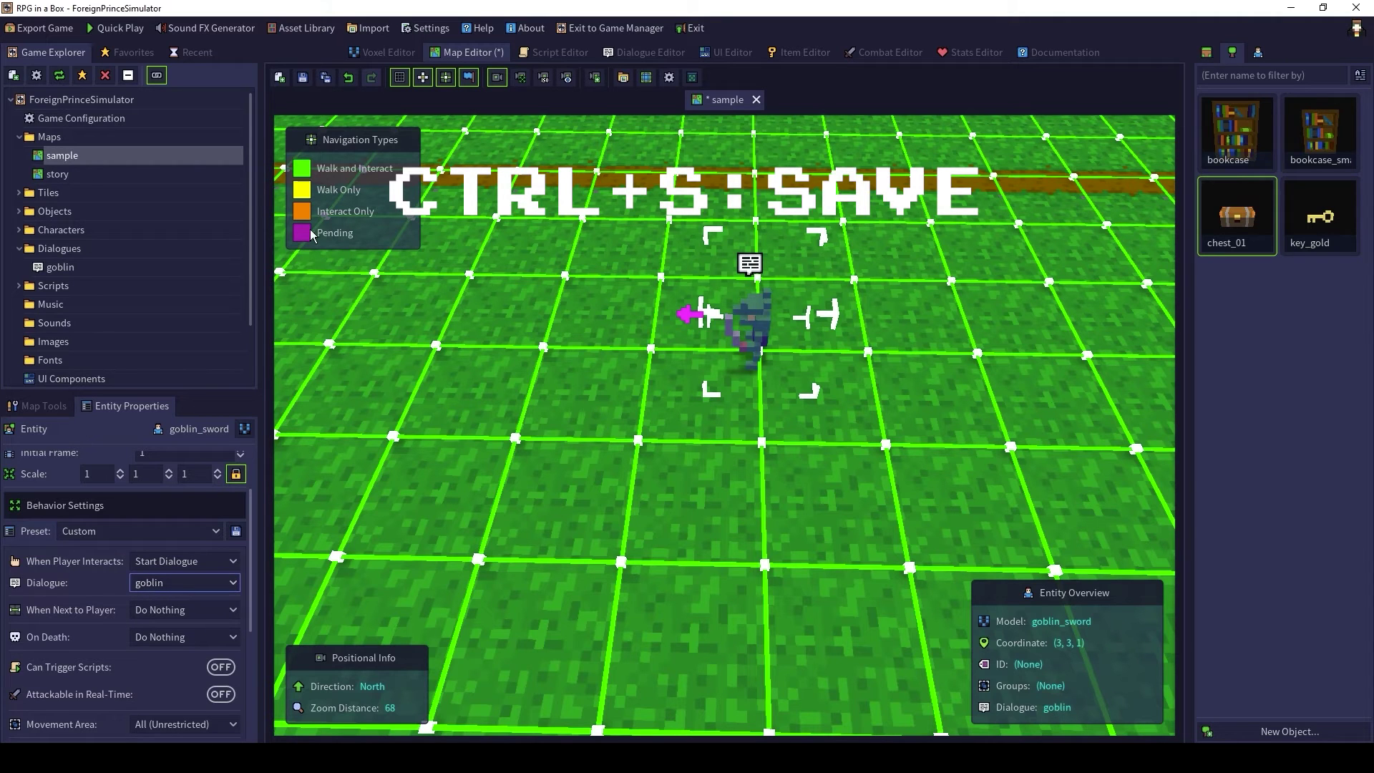
pyautogui.click(303, 80)
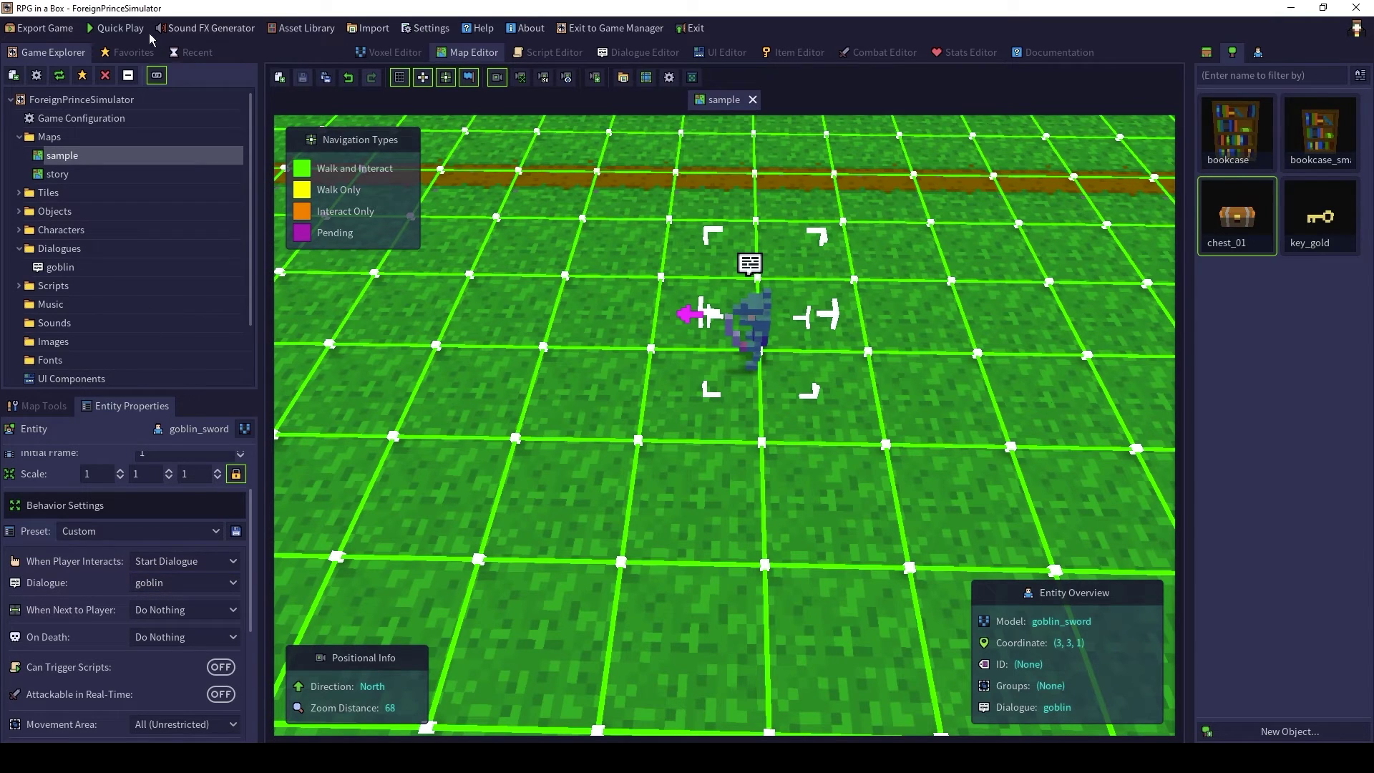
# Step: Run a quick play test of the game and have the player character talk to the goblin
pyautogui.click(121, 28)
pyautogui.click(511, 280)
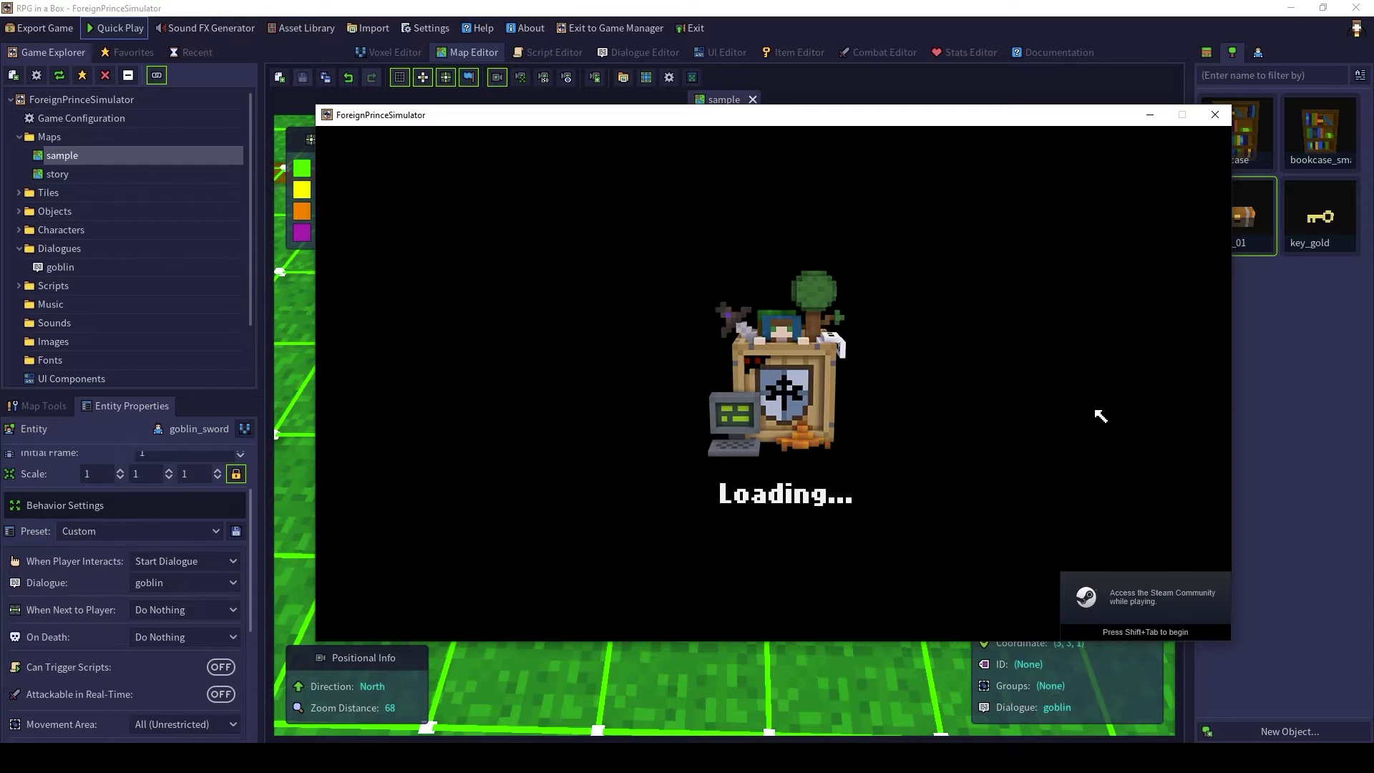
pyautogui.scroll(-3, 990, 501)
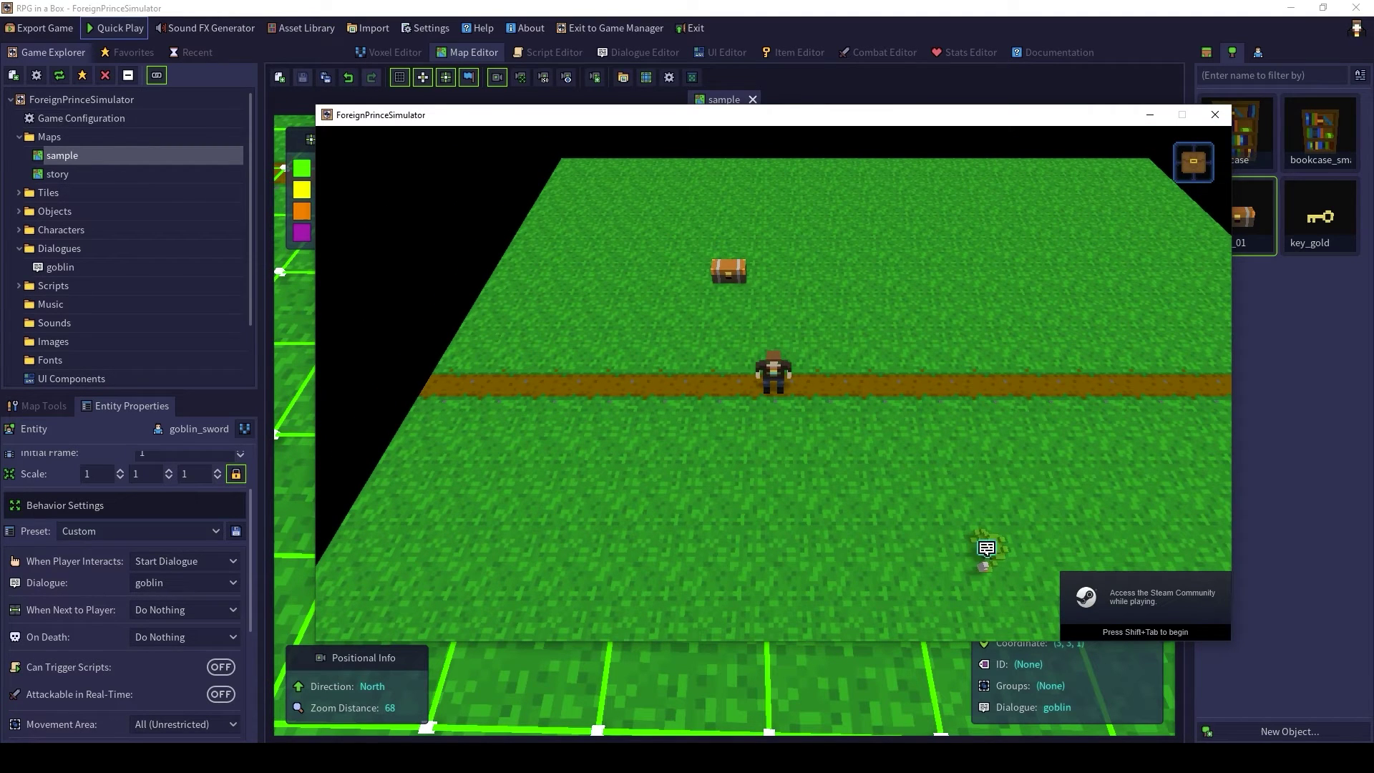
pyautogui.click(996, 553)
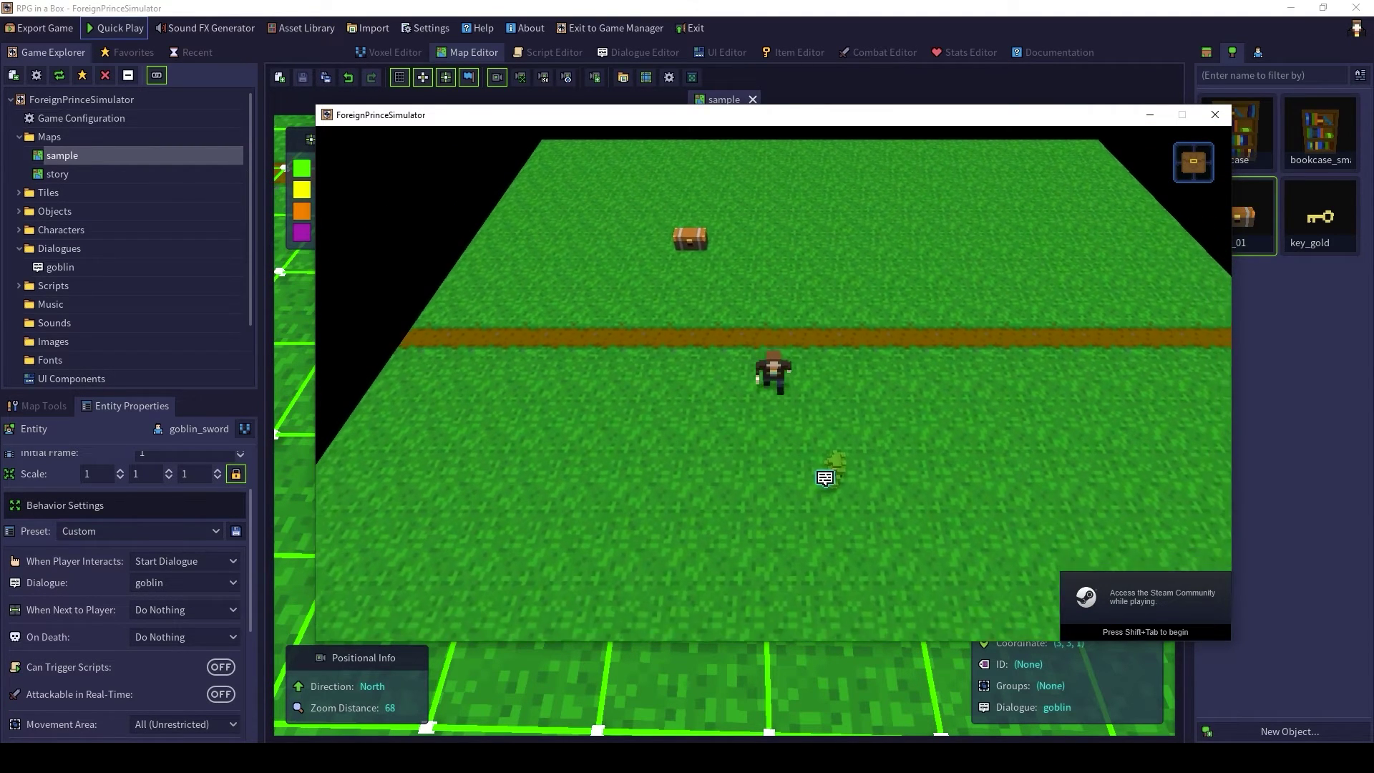
pyautogui.click(818, 420)
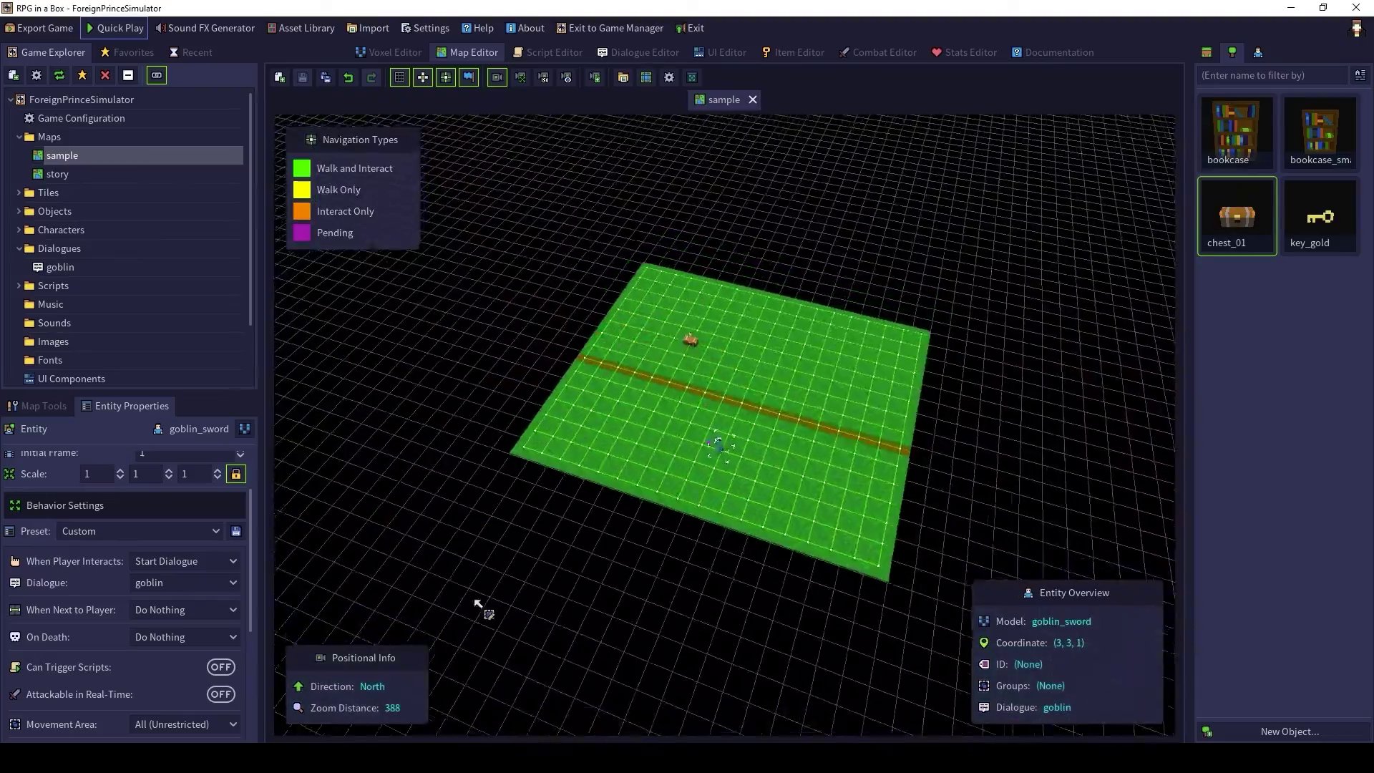
pyautogui.moveTo(479, 604); pyautogui.dragTo(503, 699, button='middle')
pyautogui.scroll(8, 504, 701)
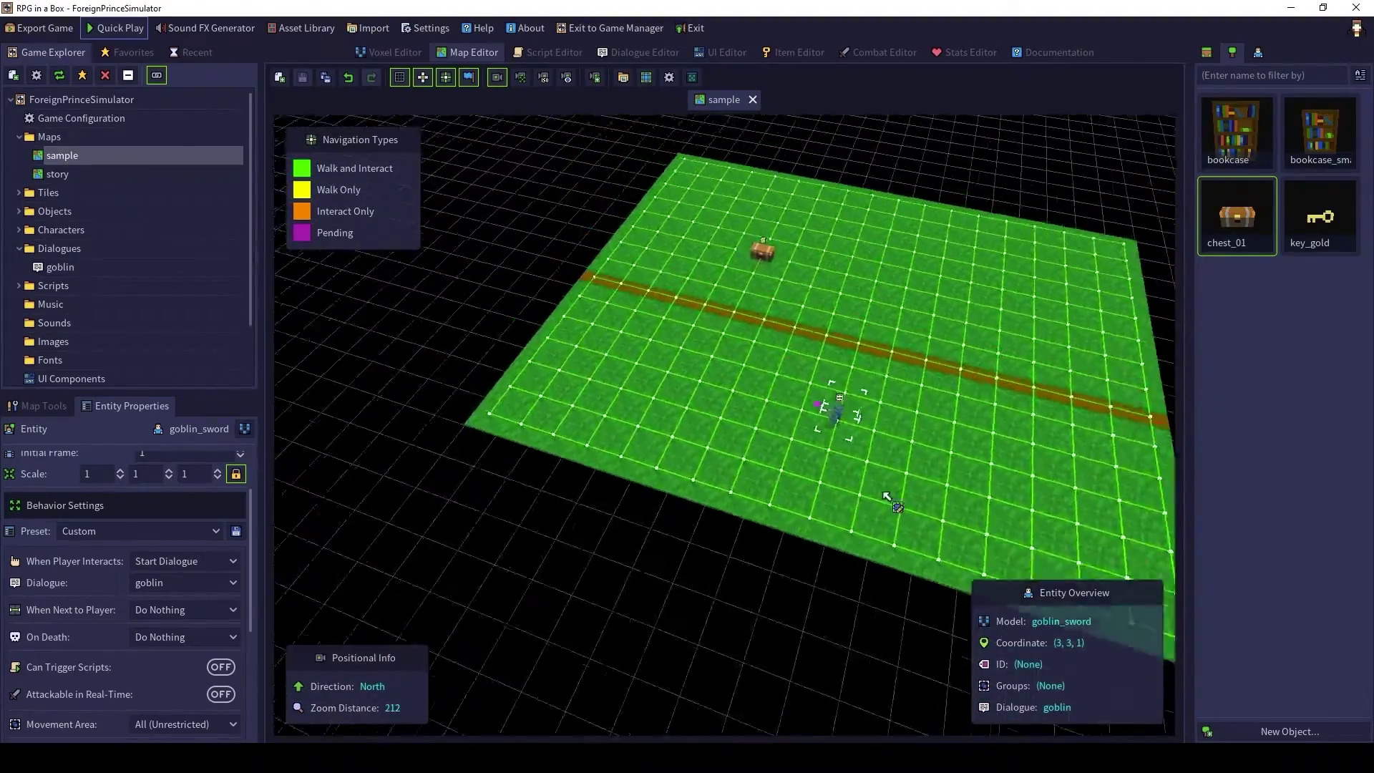
pyautogui.moveTo(472, 629); pyautogui.dragTo(711, 457, button='middle')
pyautogui.scroll(-5, 837, 429)
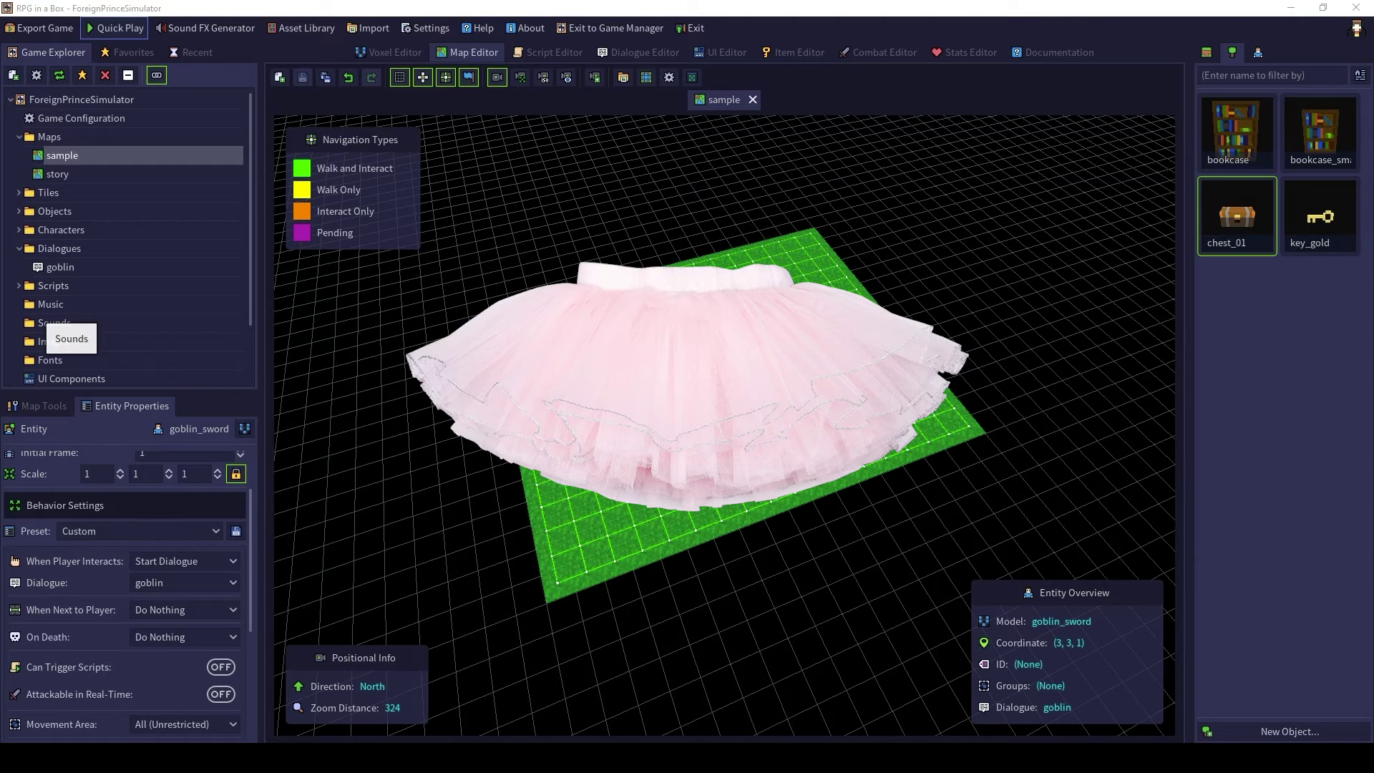
# Step: Create a new map named "sample2" with a 16x16 tile size
pyautogui.click(272, 78)
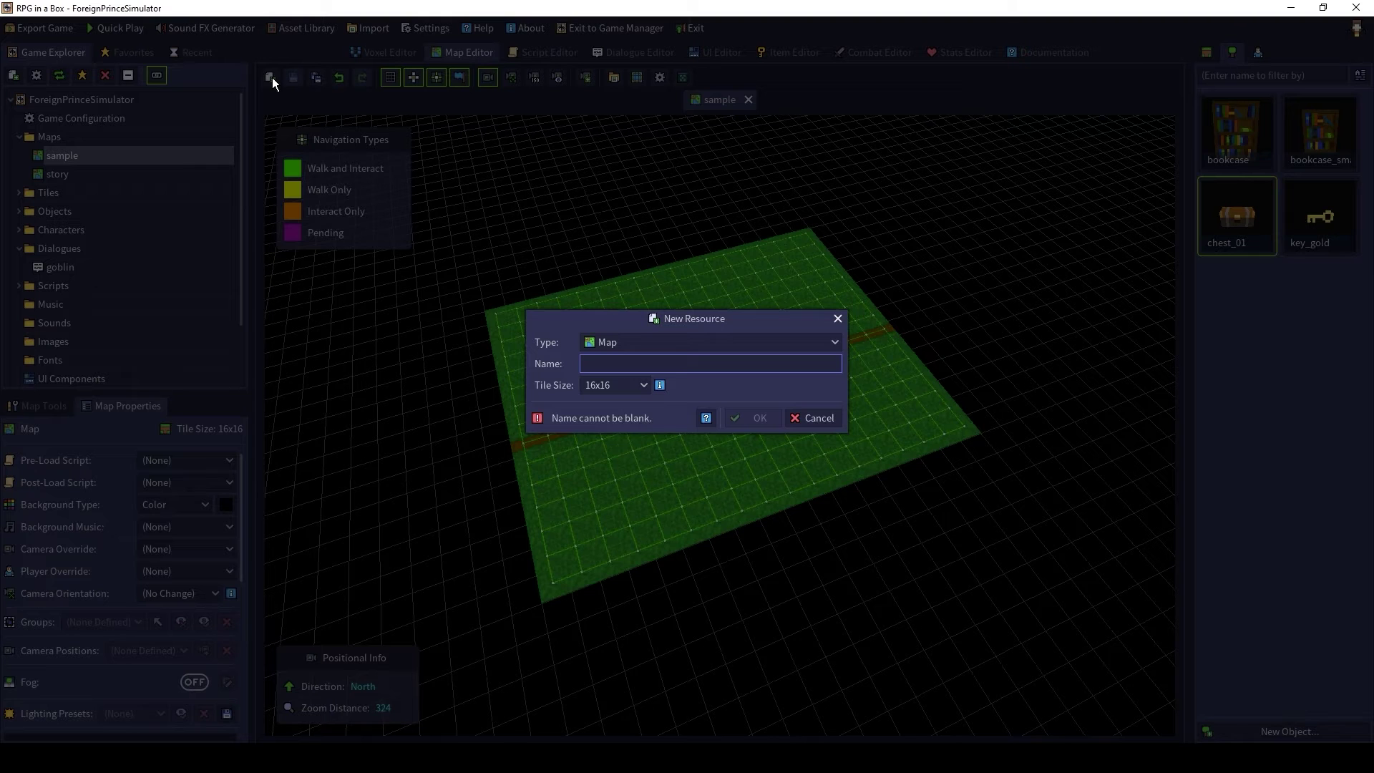
pyautogui.write('sample2')
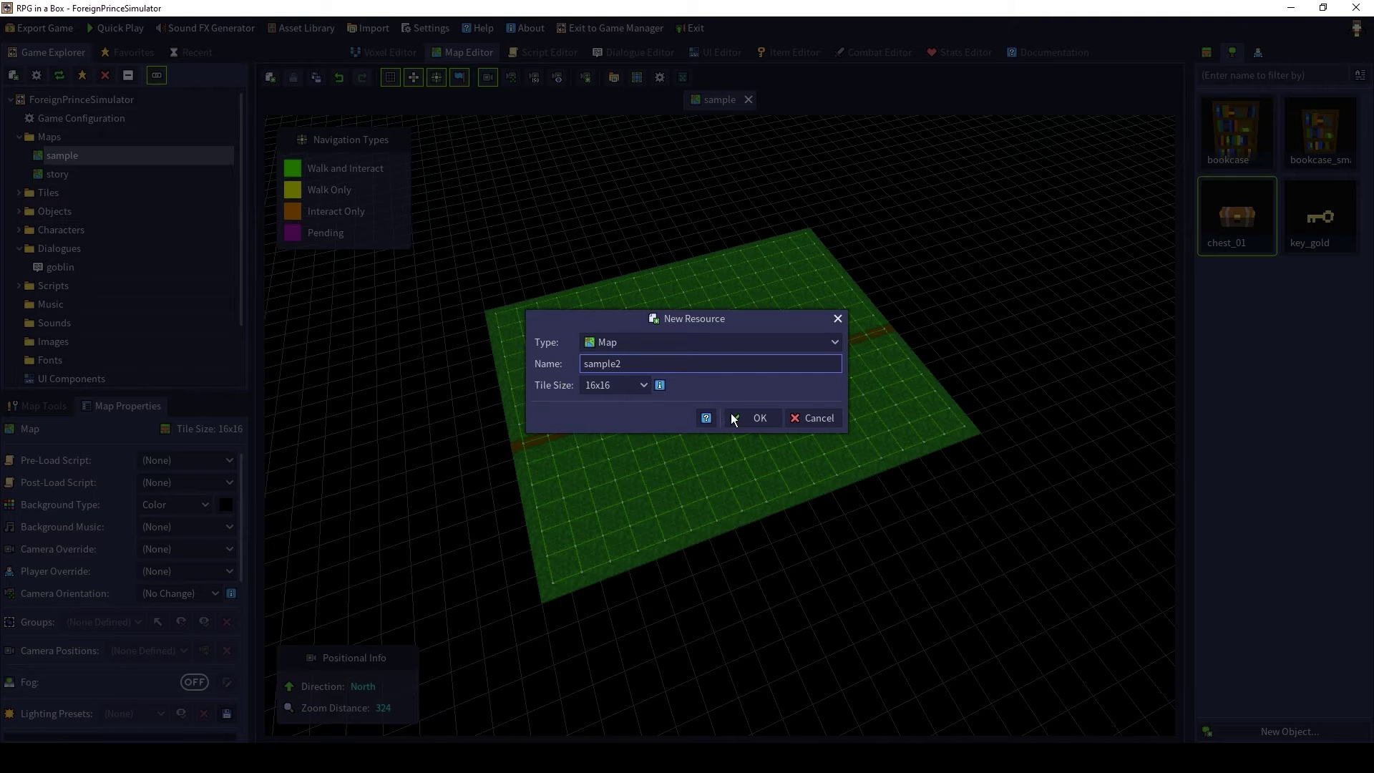
pyautogui.click(749, 418)
# Step: Lay a path across the middle of sample2 with a branch to the near edge, using a path_fork tile at the junction
pyautogui.click(1319, 132)
pyautogui.moveTo(431, 459); pyautogui.dragTo(874, 458)
pyautogui.moveTo(663, 341); pyautogui.dragTo(639, 606)
pyautogui.click(1319, 216)
pyautogui.click(652, 459)
# Step: Build a stepped path from sample2's far edge to the main path with turn, straight and fork tiles, and save the map
pyautogui.click(1236, 298)
pyautogui.click(659, 395)
pyautogui.click(1236, 132)
pyautogui.moveTo(654, 413); pyautogui.dragTo(653, 435)
pyautogui.click(1319, 133)
pyautogui.moveTo(787, 415); pyautogui.dragTo(787, 435)
pyautogui.click(1319, 215)
pyautogui.click(787, 458)
pyautogui.hotkey('ctrl', 's')
# Step: Link the sample map's path-end tile at (11, 0, 0) with the main path's end tile at (-11, 1, 0) in sample2
pyautogui.click(30, 406)
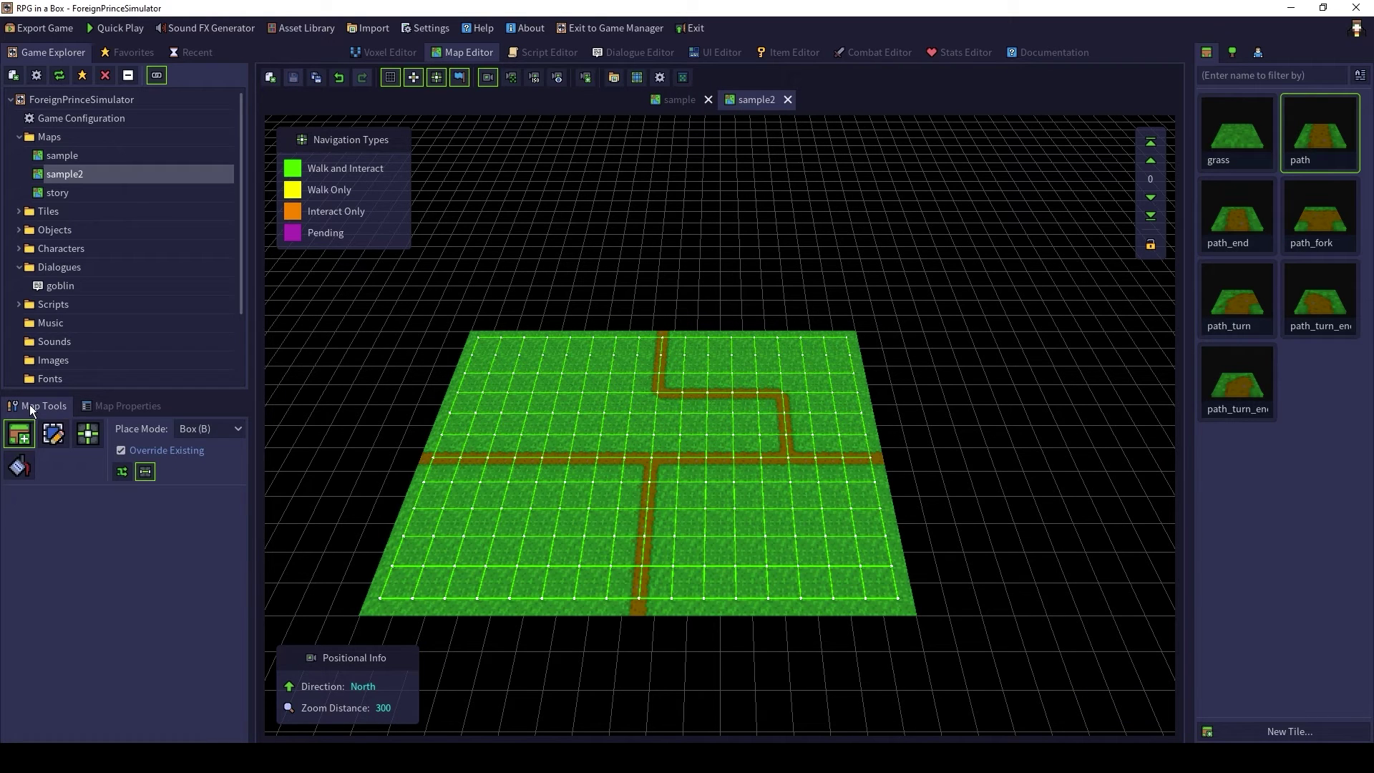
pyautogui.click(53, 433)
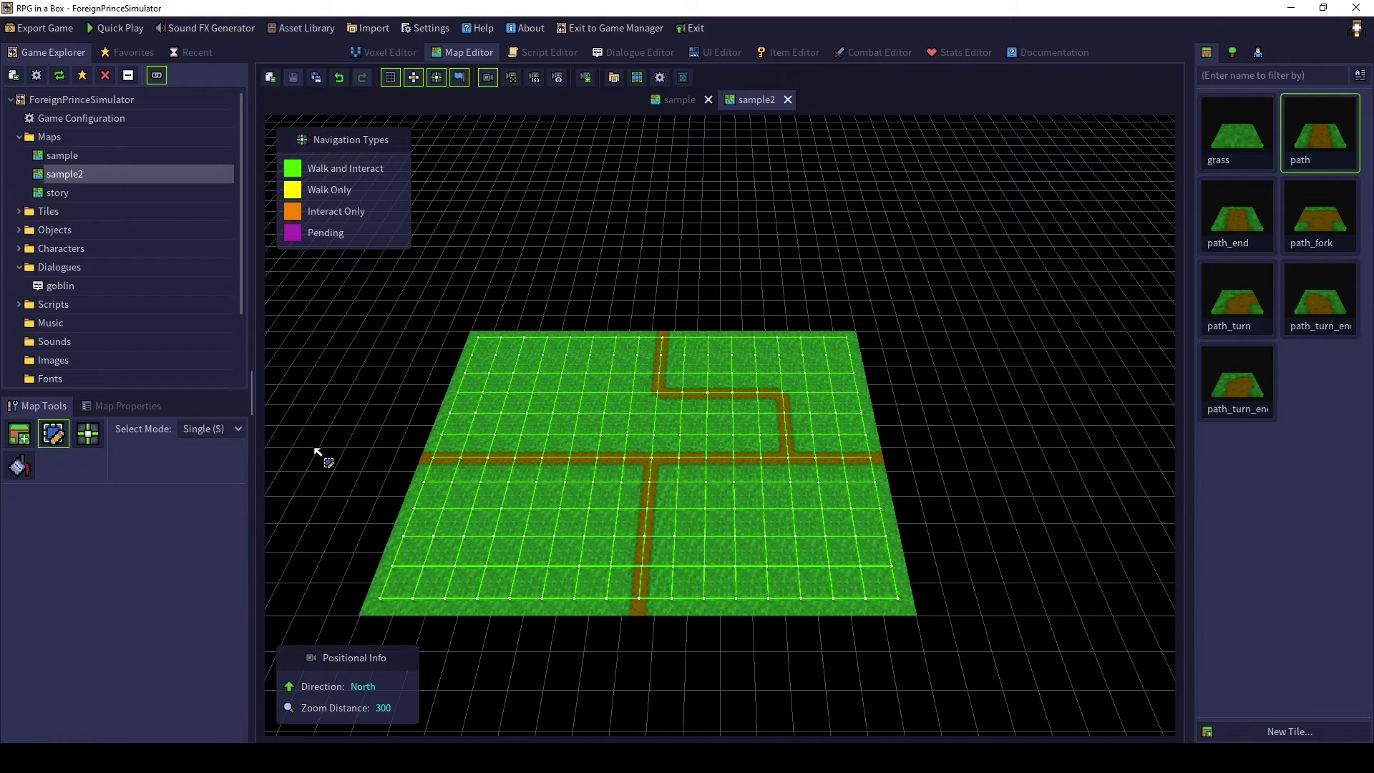
pyautogui.click(436, 464)
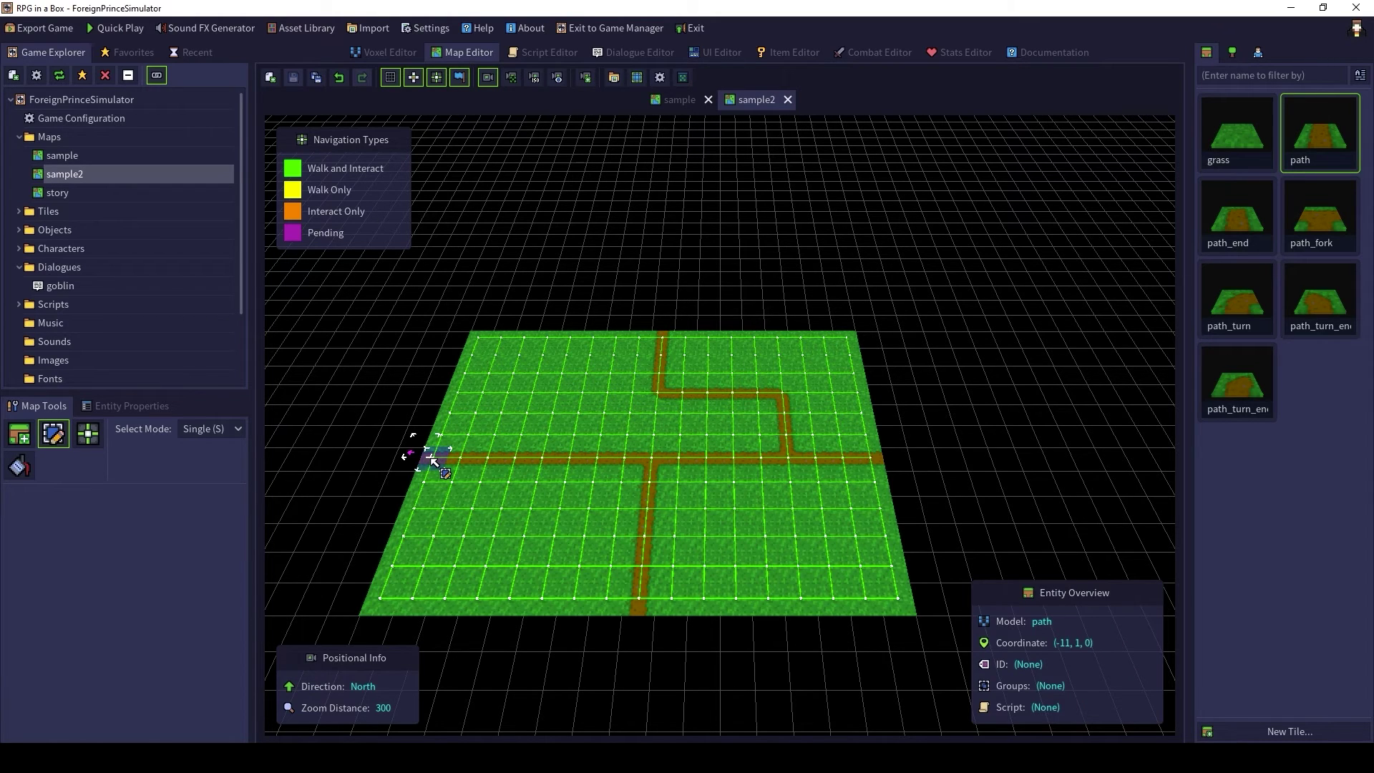
pyautogui.click(679, 101)
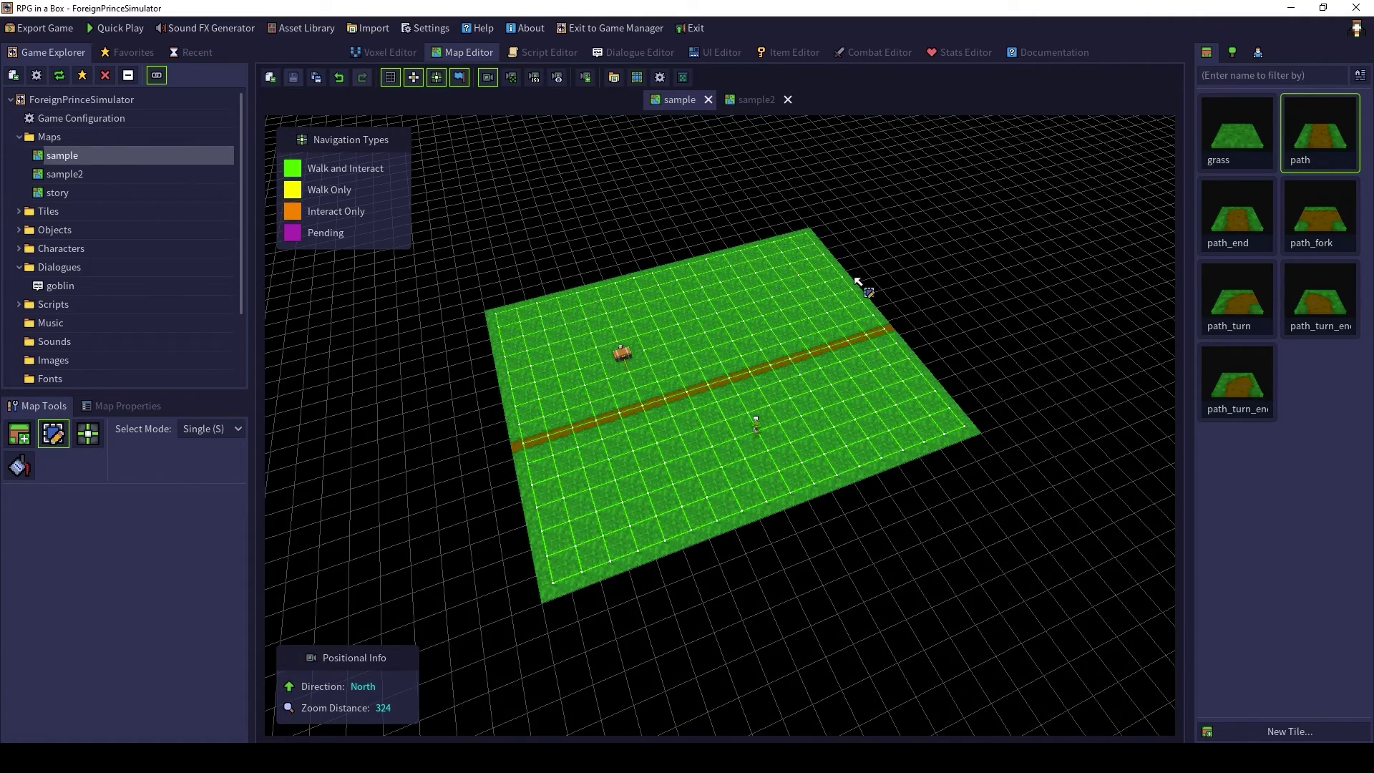
pyautogui.rightClick(887, 333)
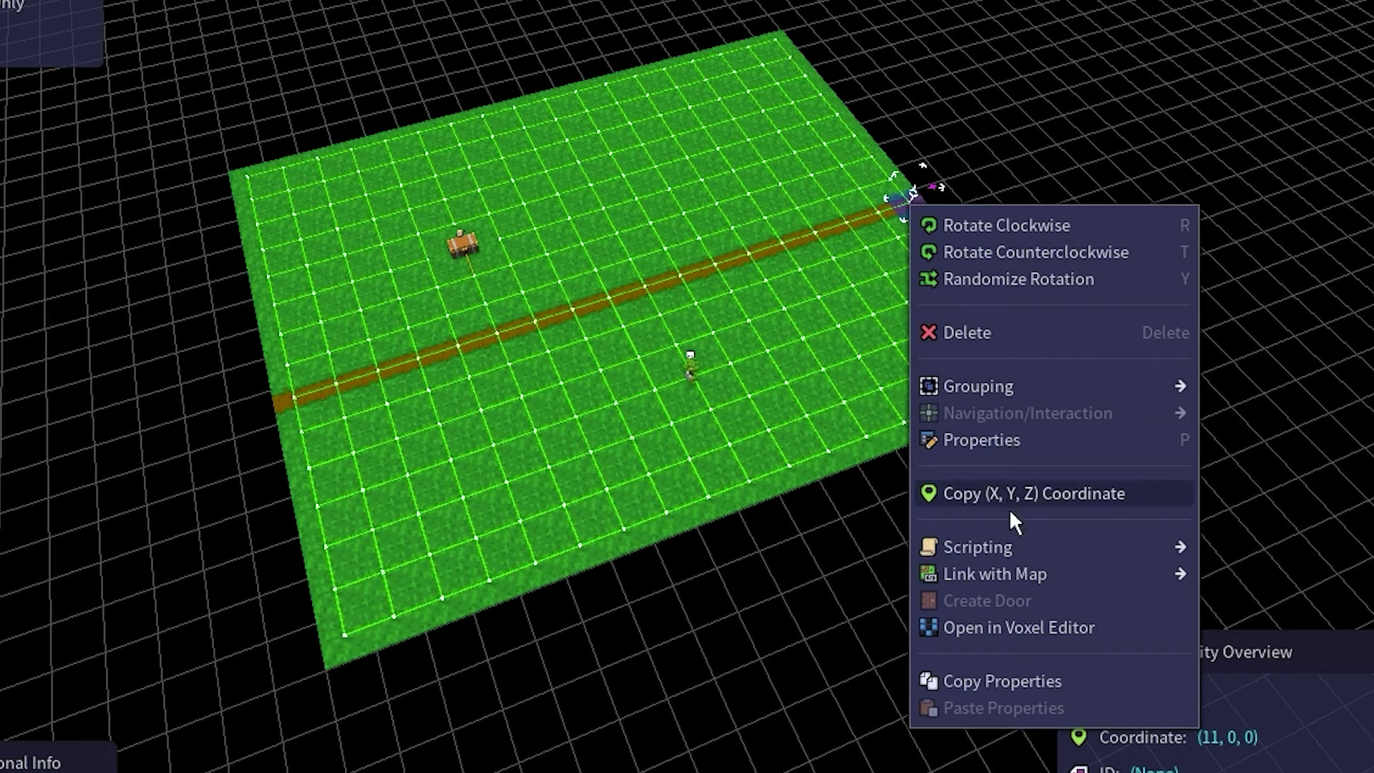
pyautogui.moveTo(1018, 576)
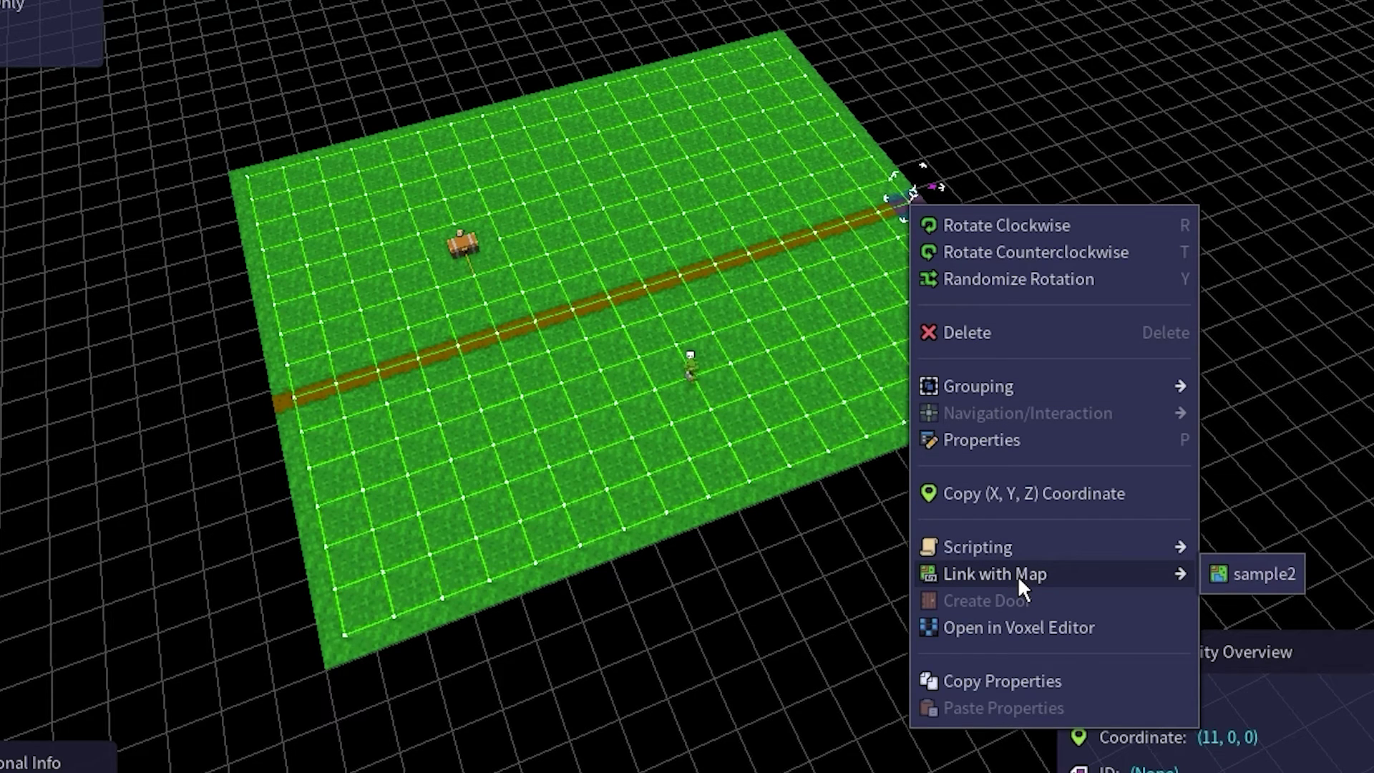
pyautogui.click(1252, 573)
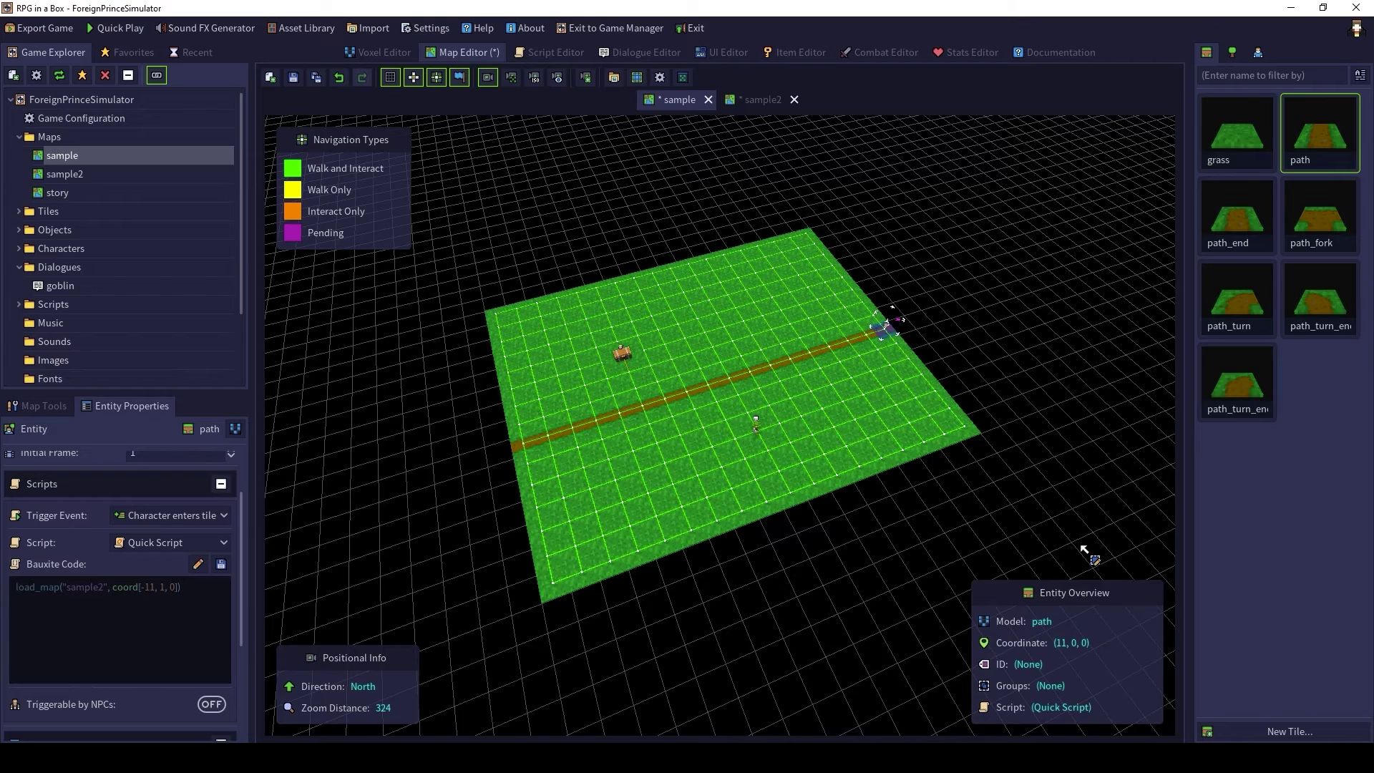
pyautogui.scroll(2, 1207, 591)
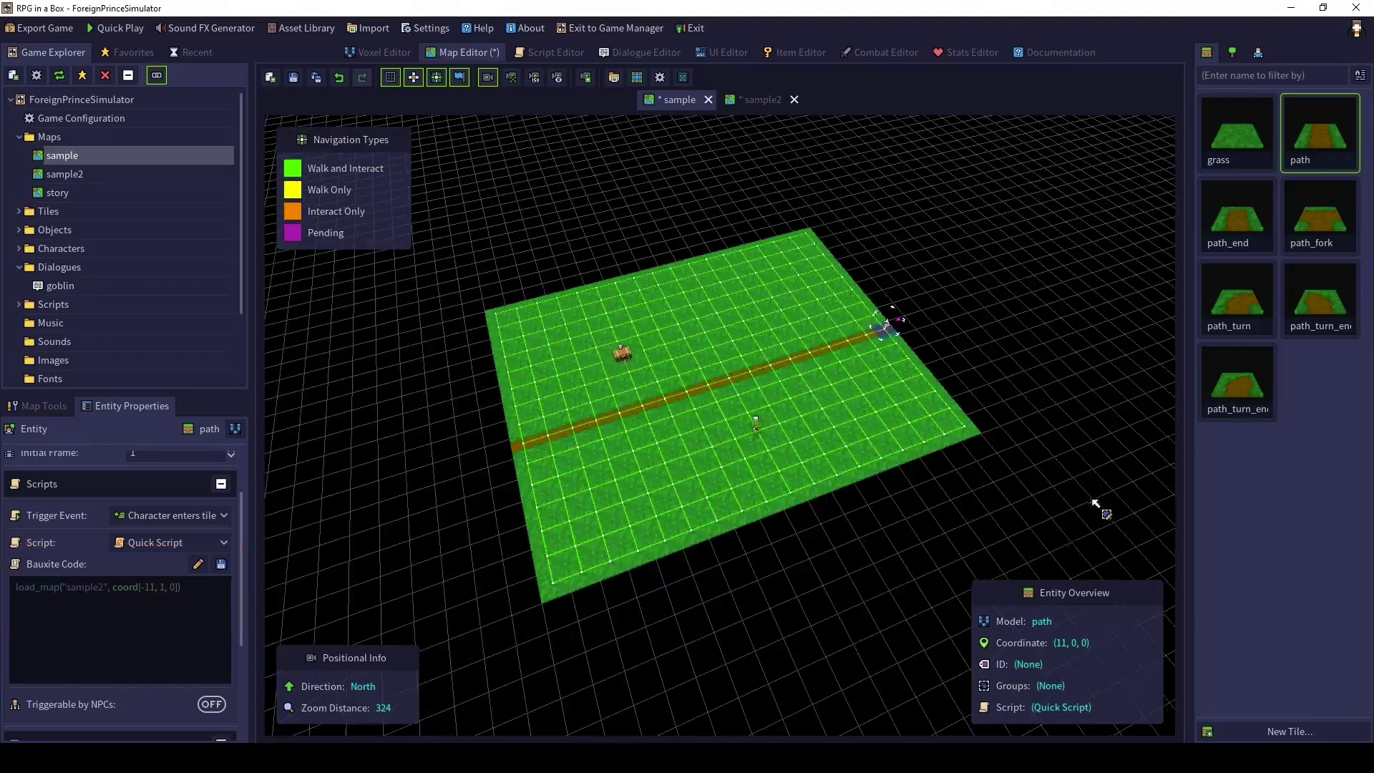
pyautogui.scroll(4, 1040, 468)
pyautogui.scroll(-3, 984, 382)
pyautogui.scroll(3, 983, 381)
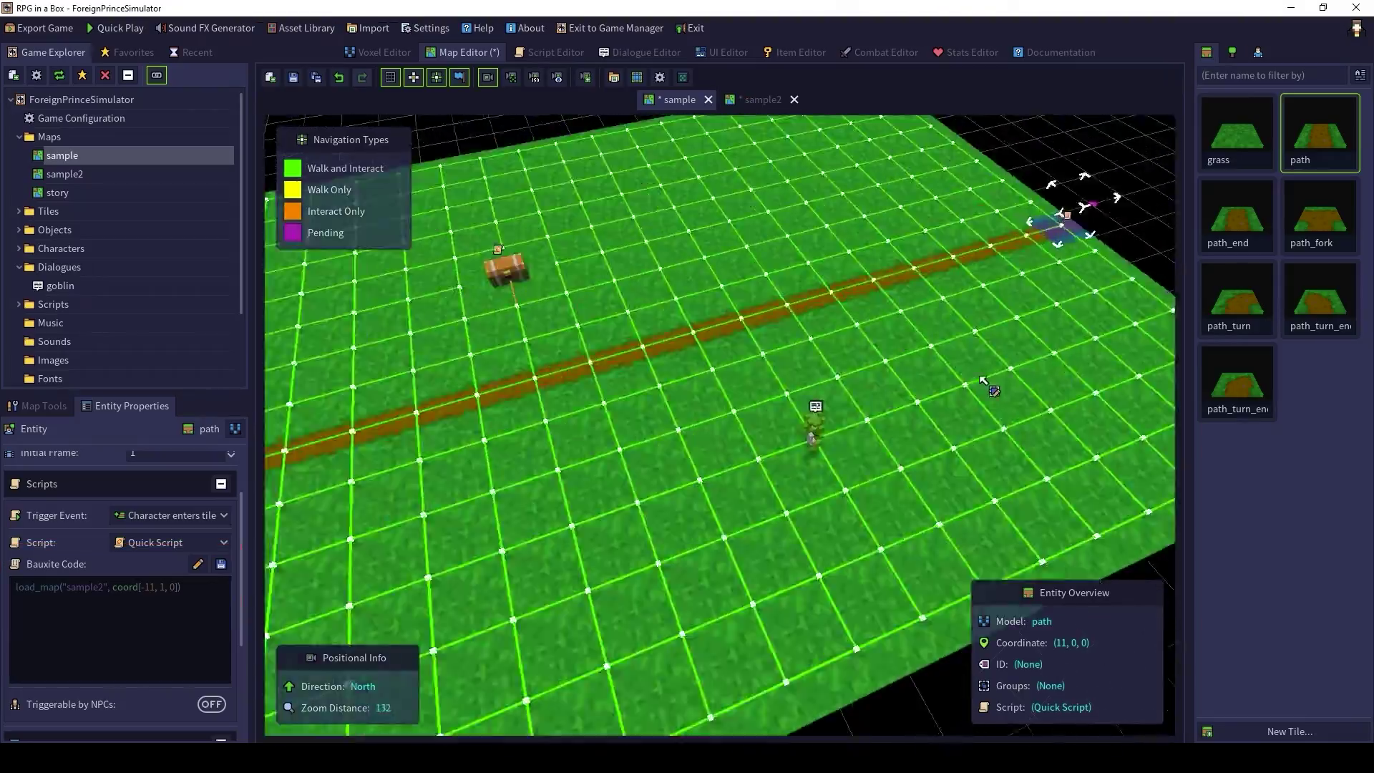
pyautogui.scroll(-5, 982, 380)
pyautogui.scroll(3, 980, 381)
pyautogui.scroll(-4, 973, 379)
pyautogui.scroll(3, 962, 378)
pyautogui.scroll(-3, 951, 377)
pyautogui.scroll(3, 943, 376)
pyautogui.moveTo(933, 299); pyautogui.dragTo(981, 371, button='middle')
pyautogui.scroll(2, 1054, 229)
pyautogui.scroll(-3, 1045, 239)
pyautogui.scroll(4, 998, 300)
pyautogui.scroll(-7, 931, 379)
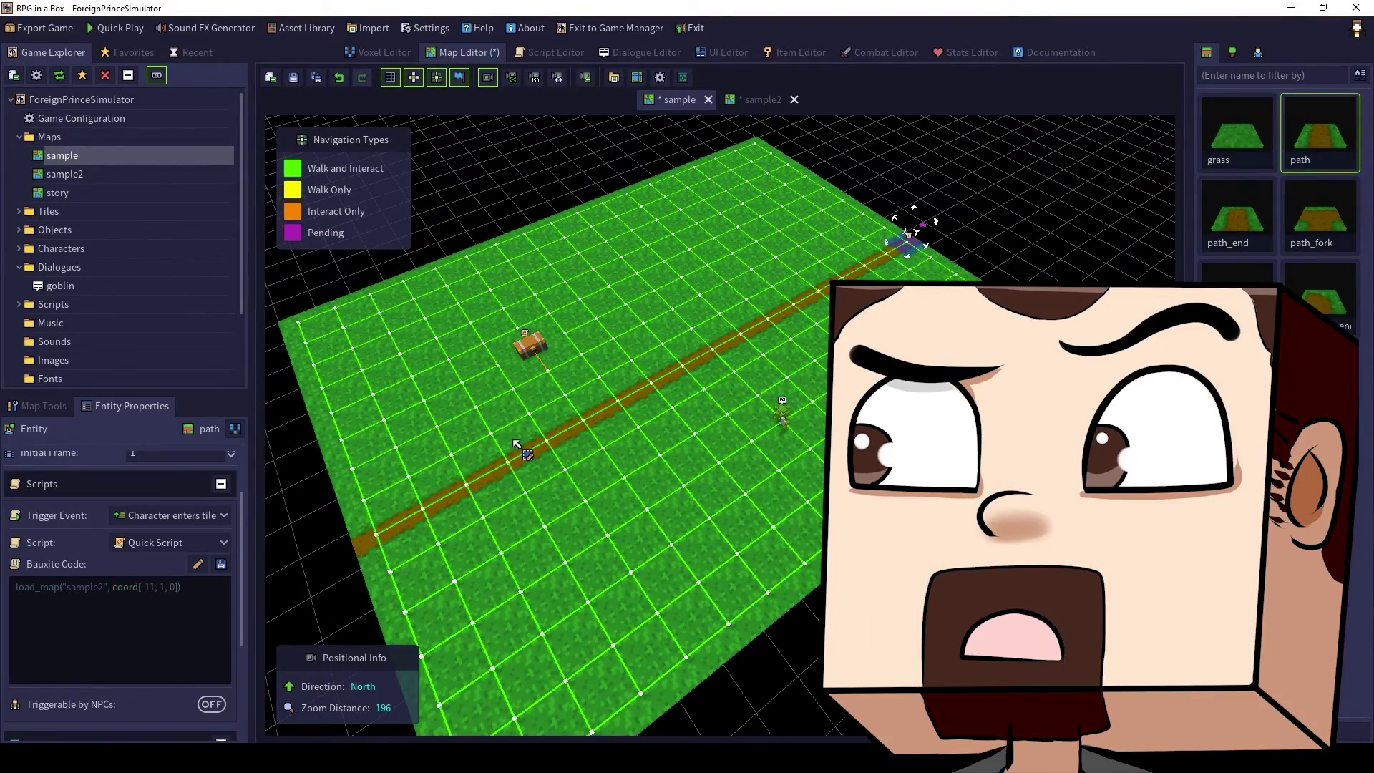
# Step: Save both the sample and sample2 maps
pyautogui.hotkey('ctrl', 's')
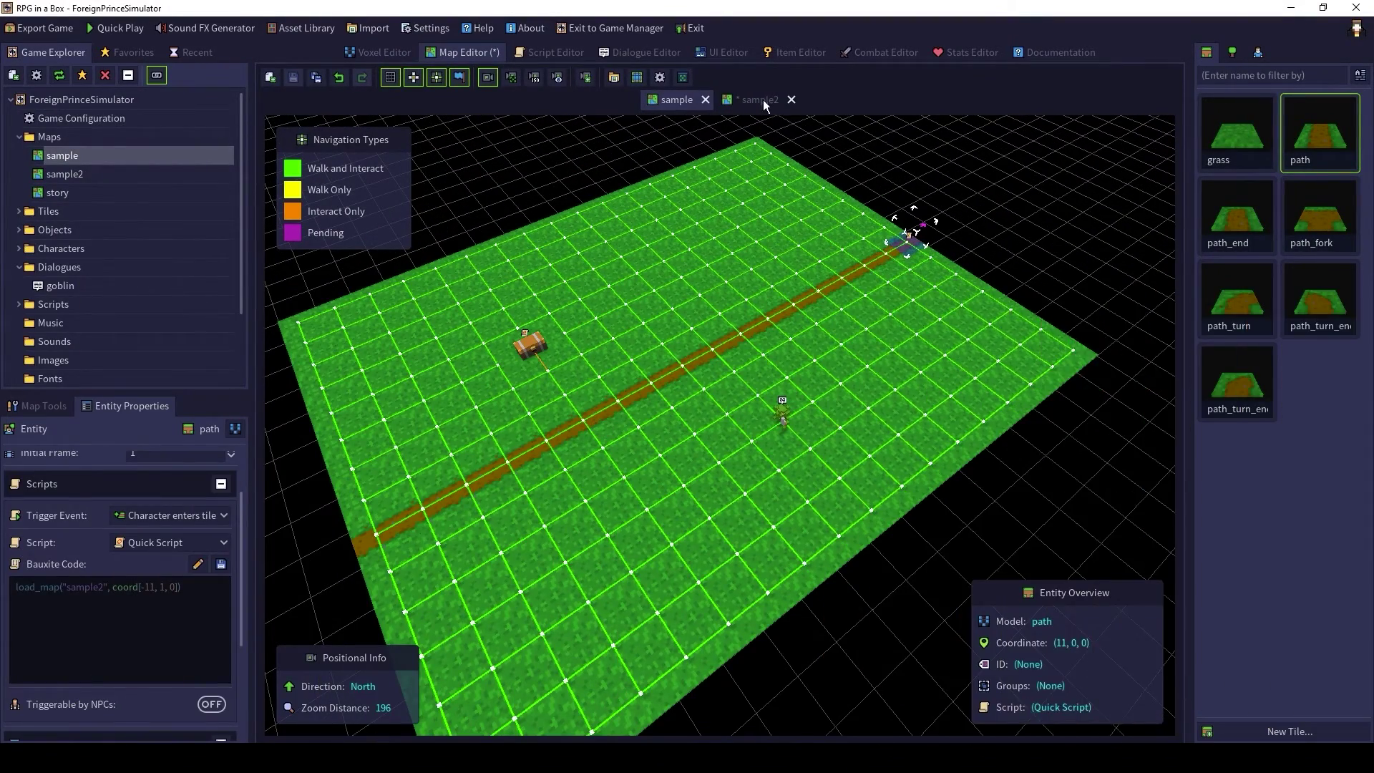
pyautogui.click(763, 100)
pyautogui.click(293, 78)
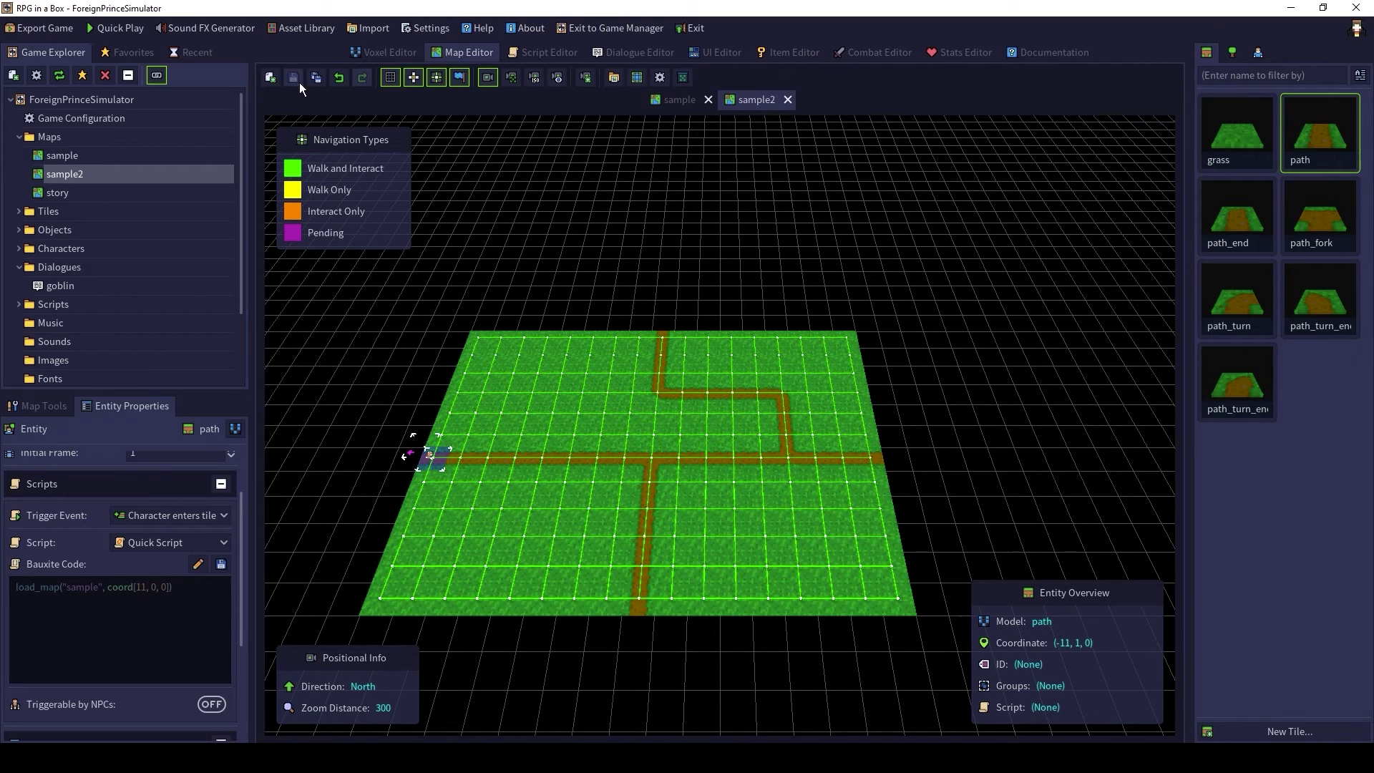
# Step: Run a quick play test, walk the player character to the goblin to trigger its dialogue, and rotate the game camera
pyautogui.click(126, 27)
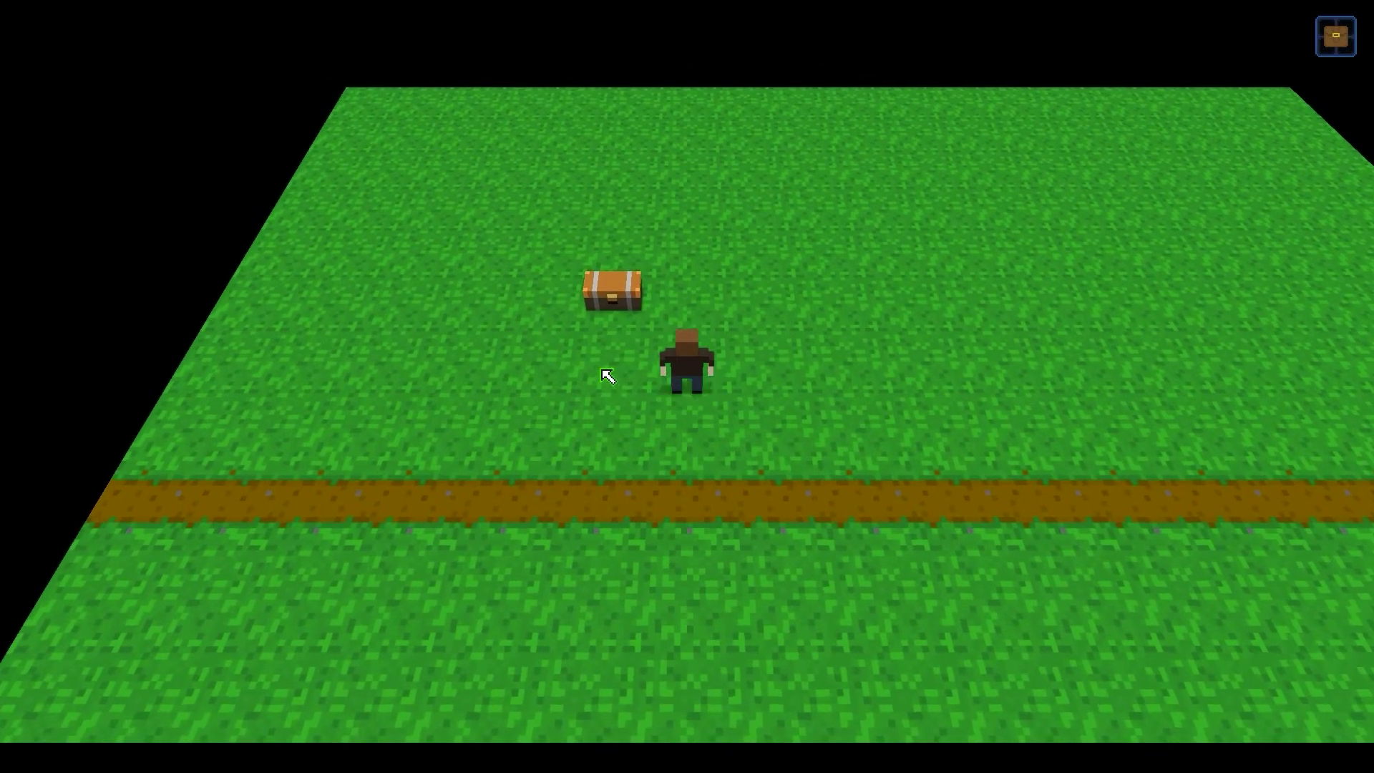
pyautogui.click(611, 301)
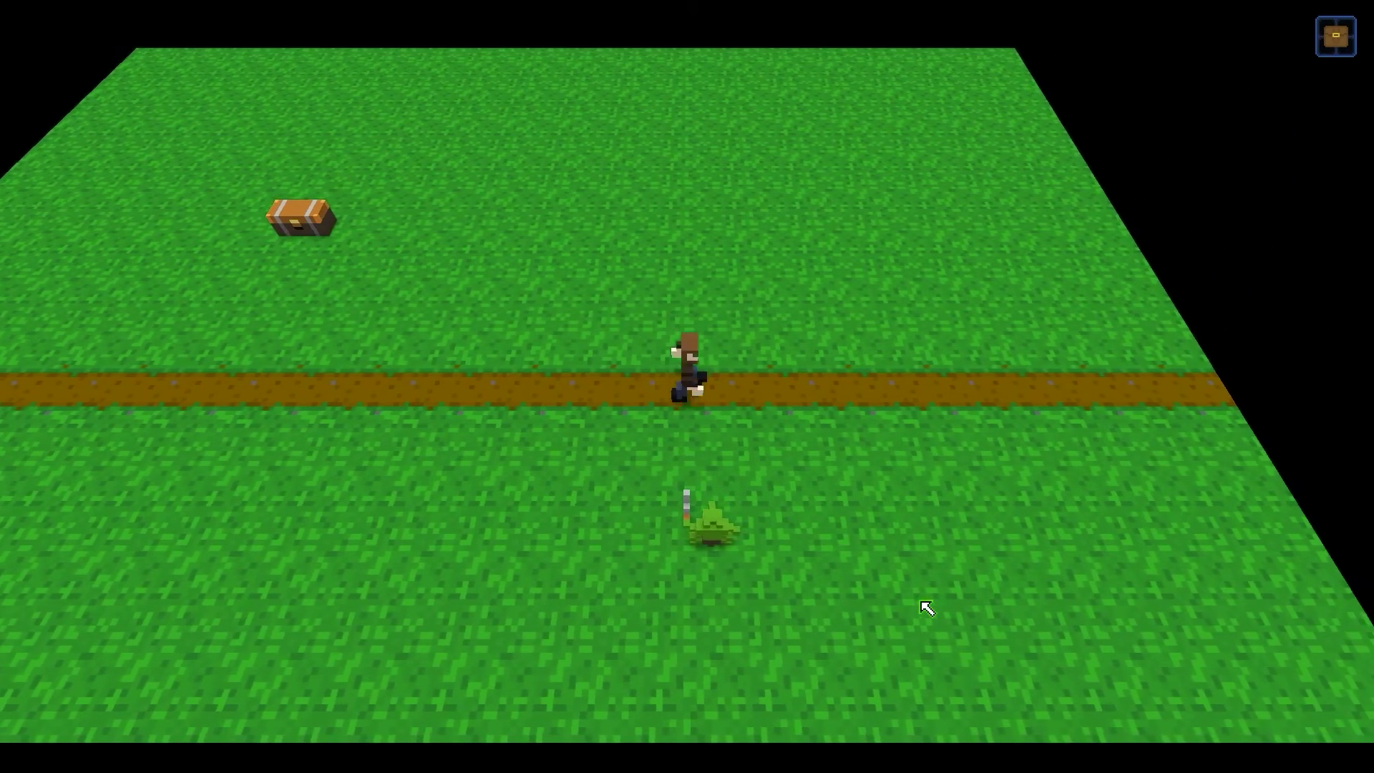
pyautogui.press('Down')
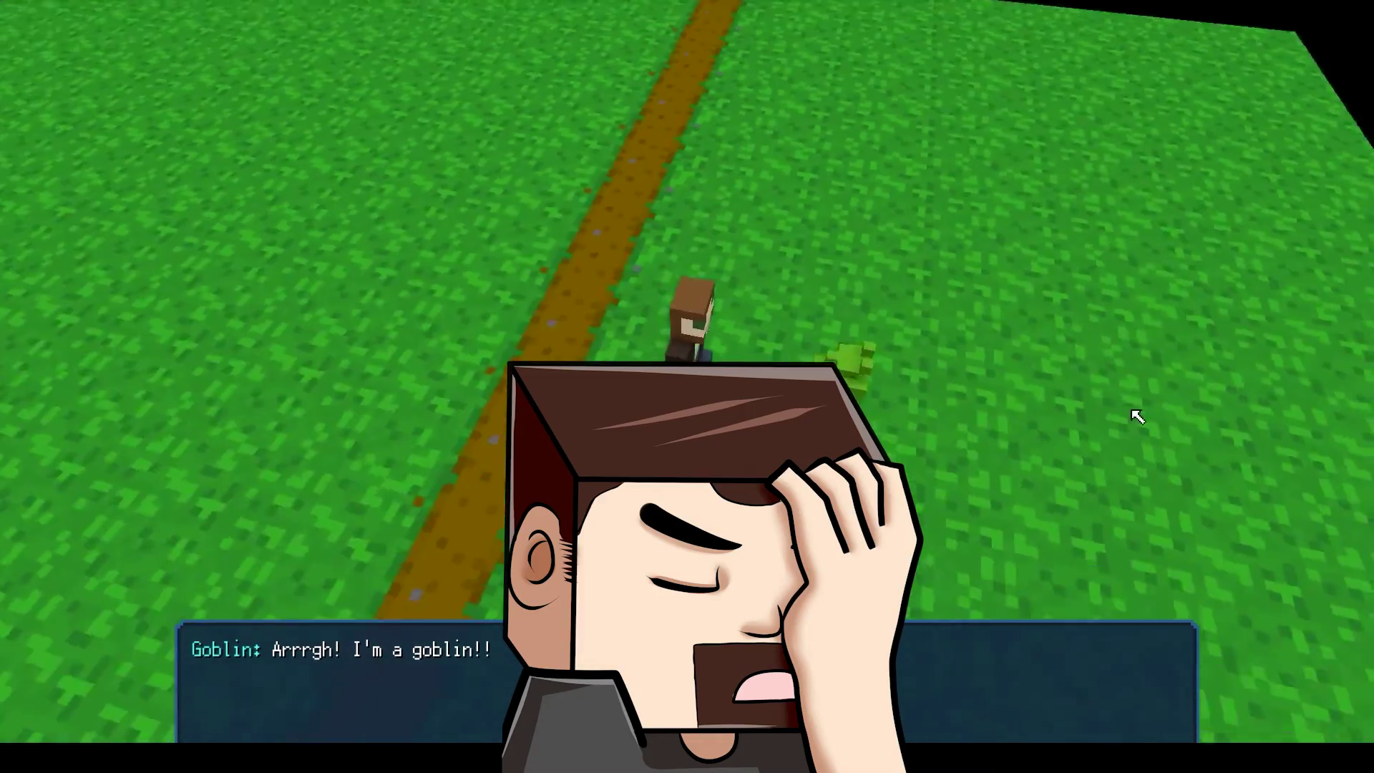
pyautogui.moveTo(1132, 410); pyautogui.dragTo(1028, 424, button='middle')
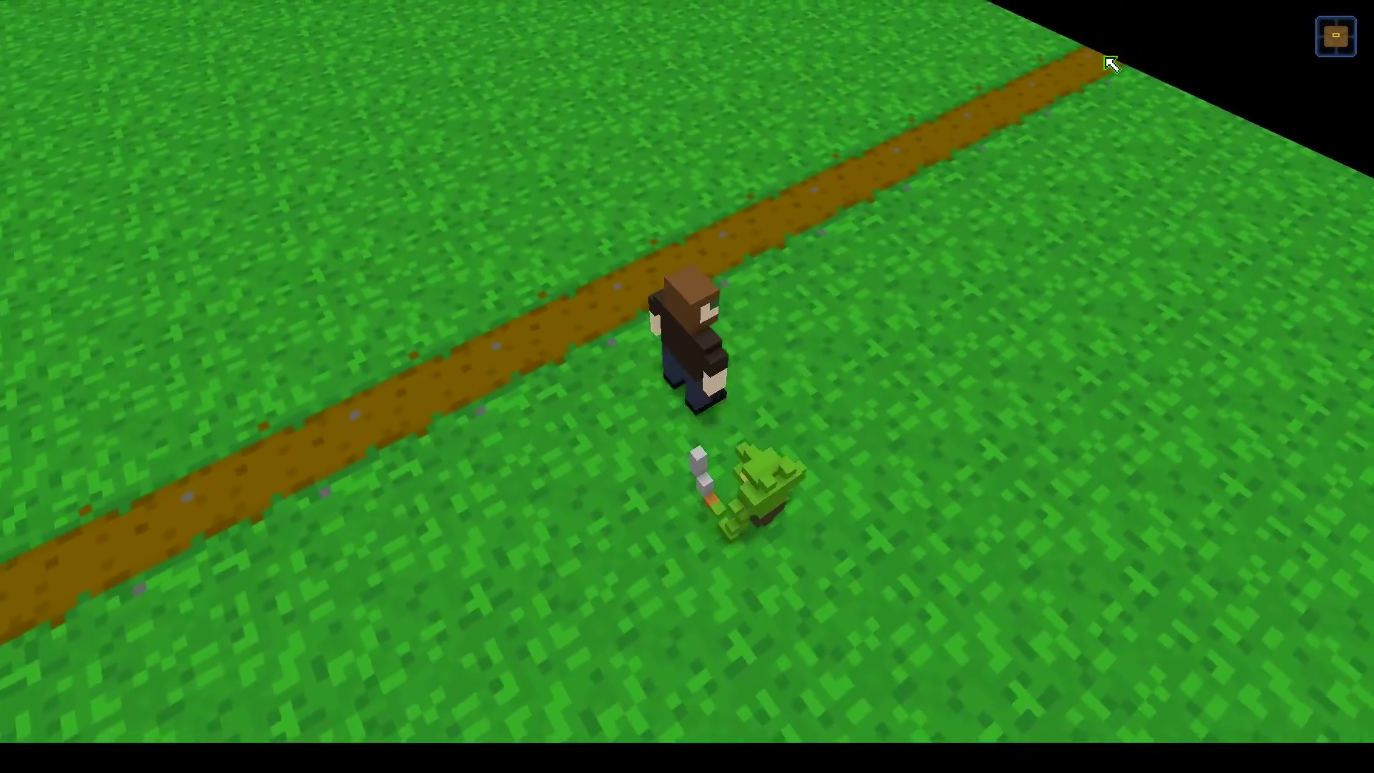
pyautogui.moveTo(1105, 56); pyautogui.dragTo(1071, 186, button='middle')
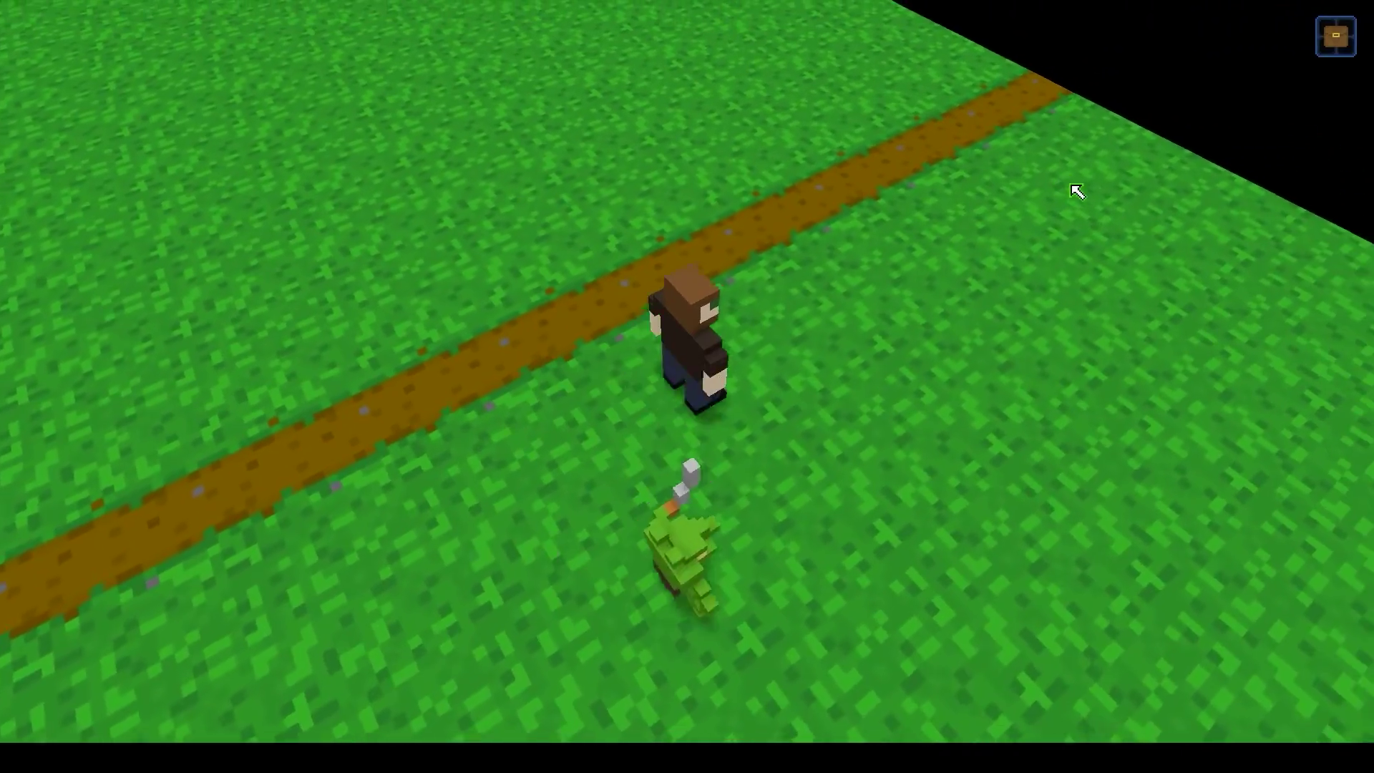
# Step: Test the map link by walking the character off the sample path's linked end into sample2, back again, and across once more
pyautogui.press('d')
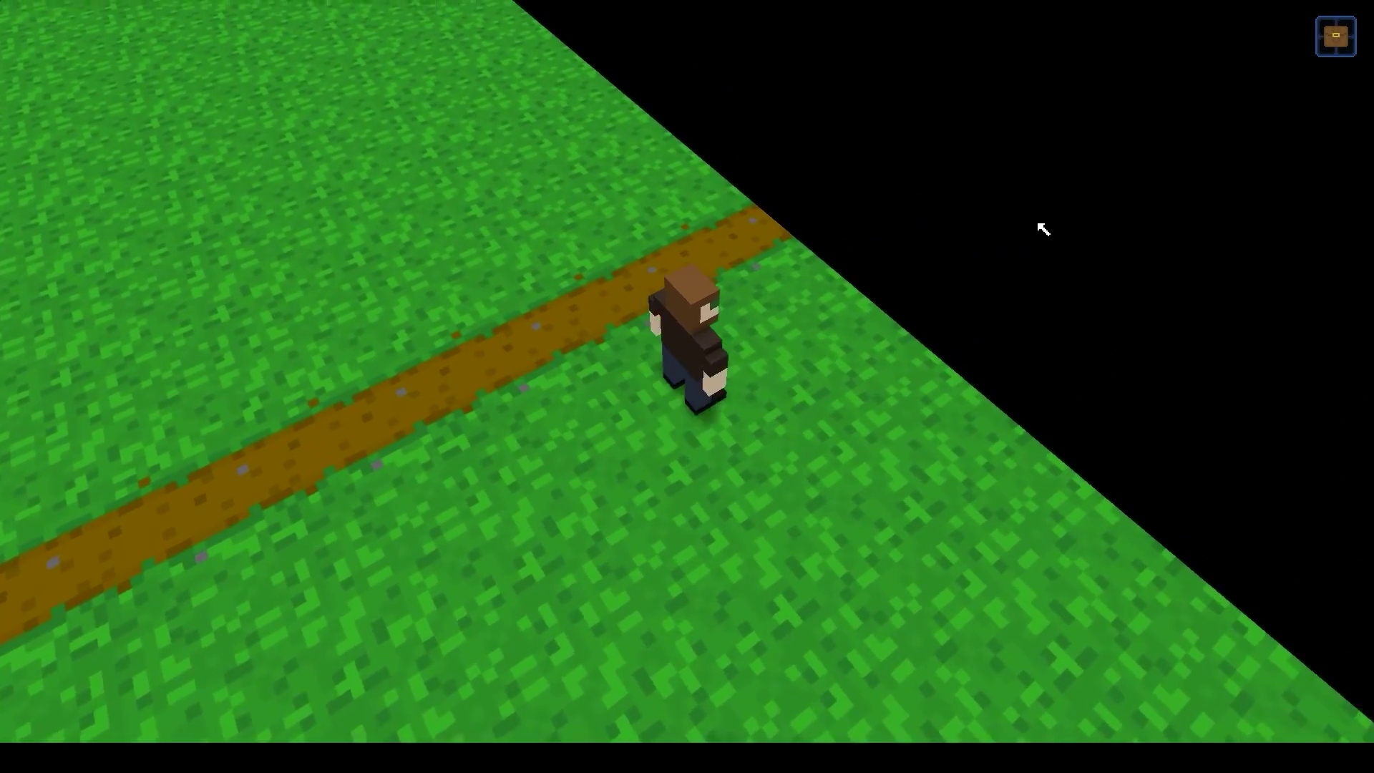
pyautogui.press('w')
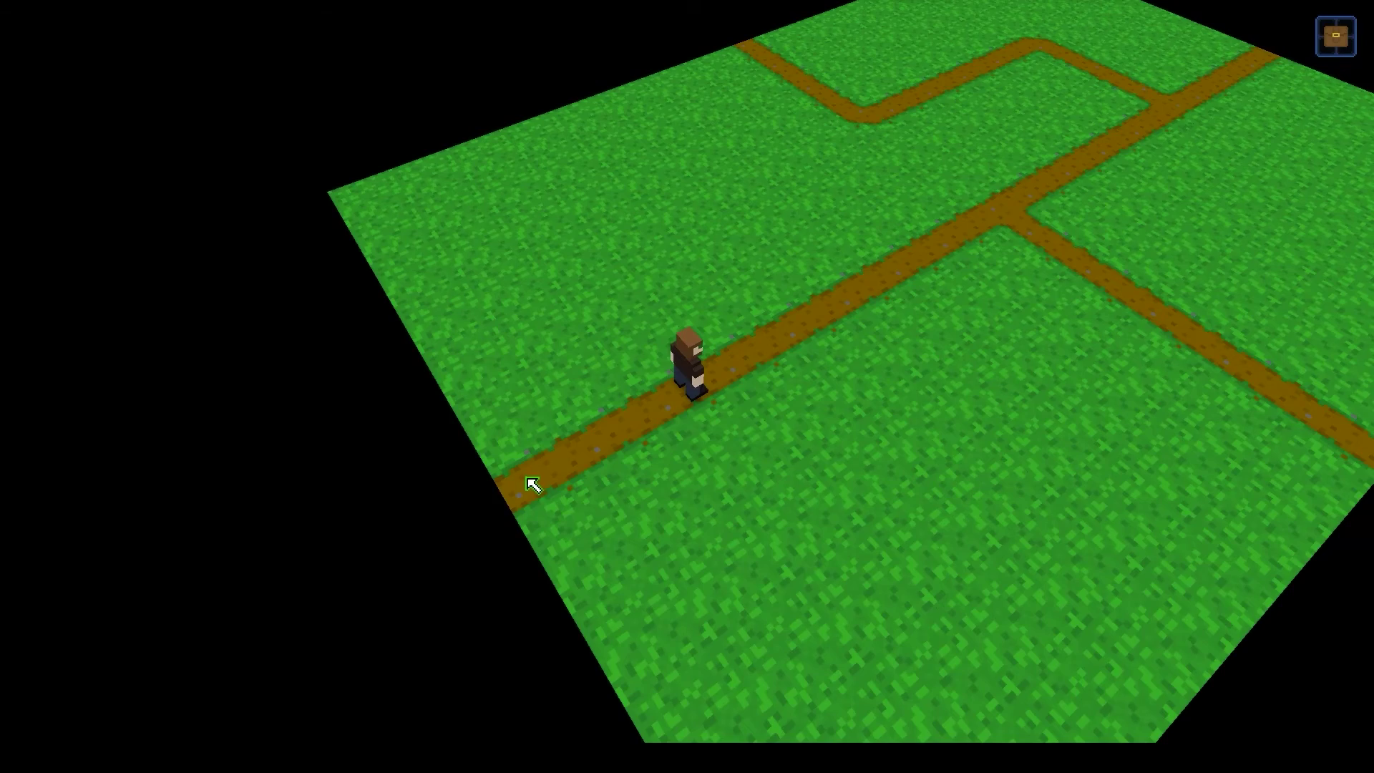
pyautogui.click(519, 497)
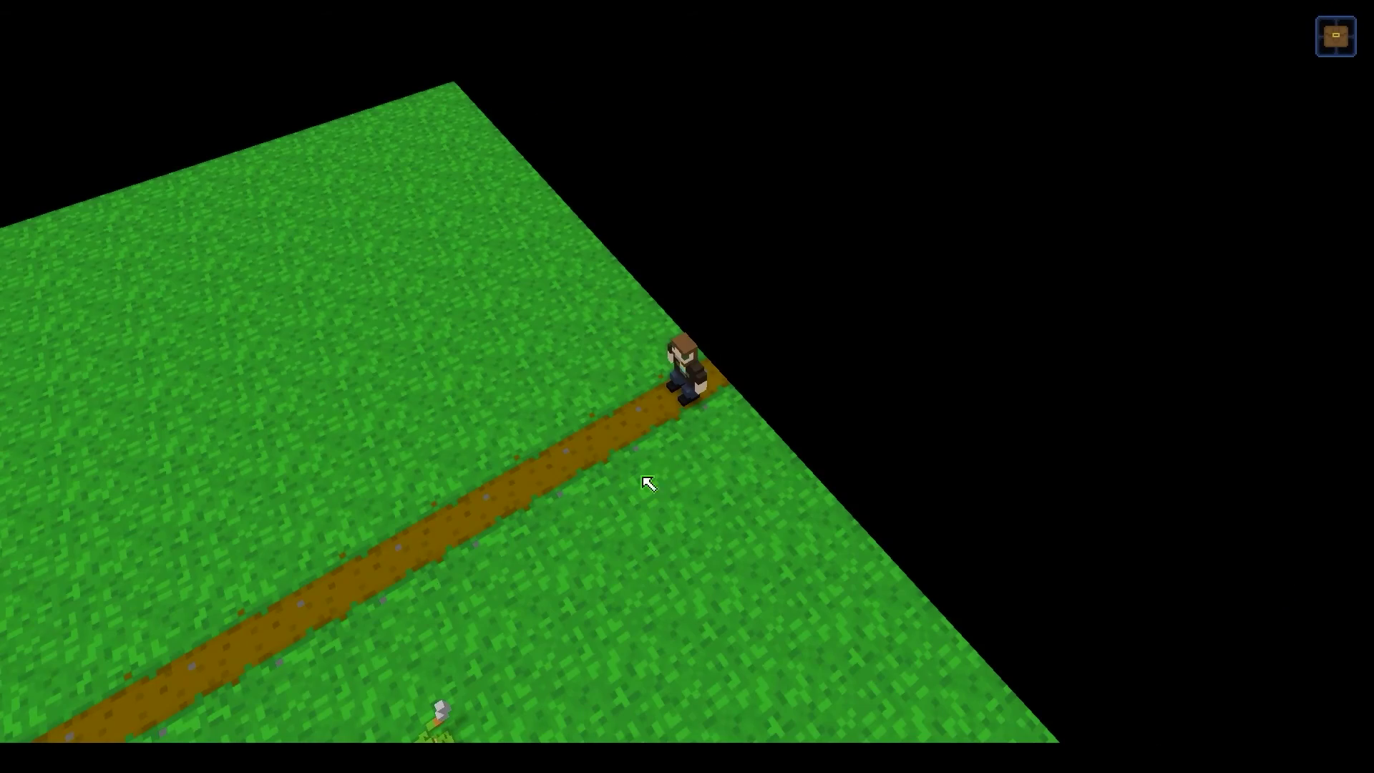
pyautogui.click(778, 356)
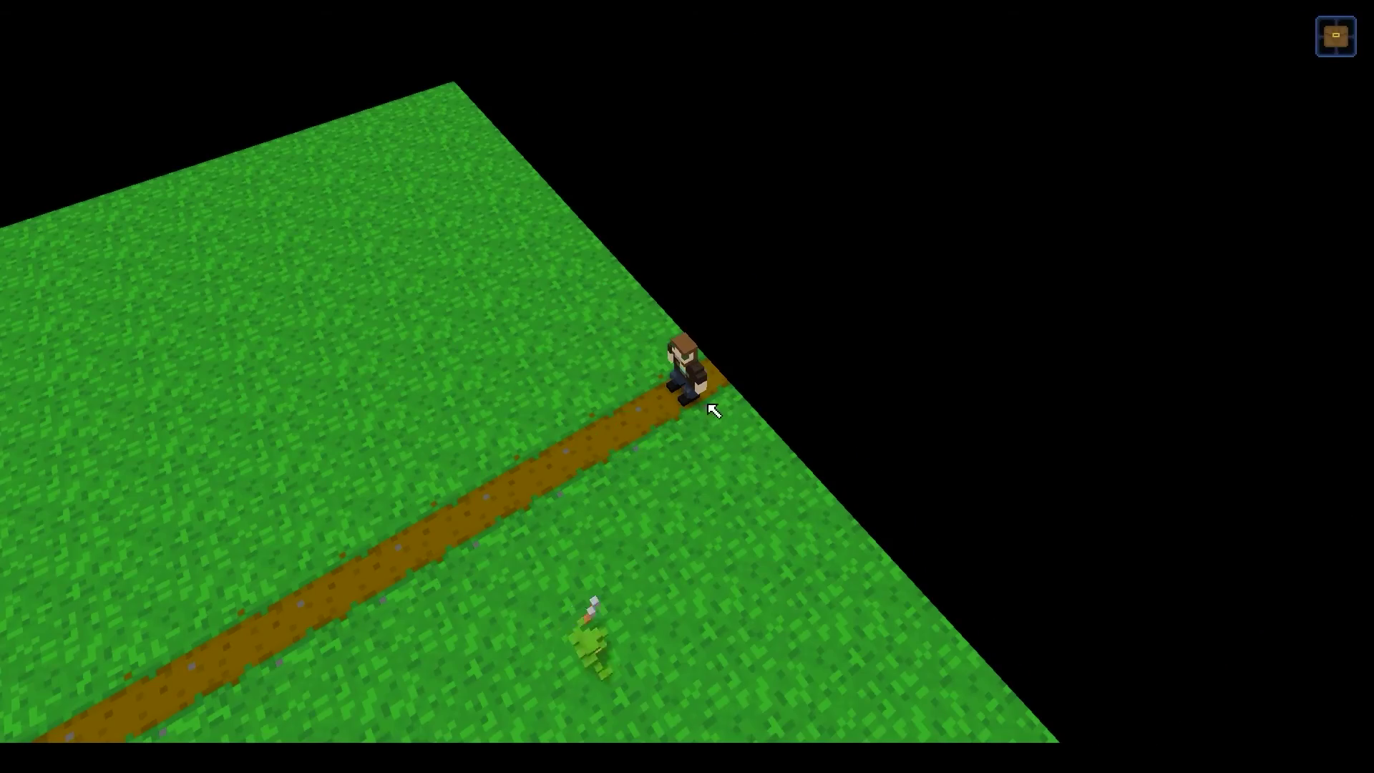
pyautogui.moveTo(708, 405); pyautogui.dragTo(666, 423, button='middle')
pyautogui.scroll(3, 673, 427)
pyautogui.scroll(-3, 699, 402)
pyautogui.scroll(3, 699, 398)
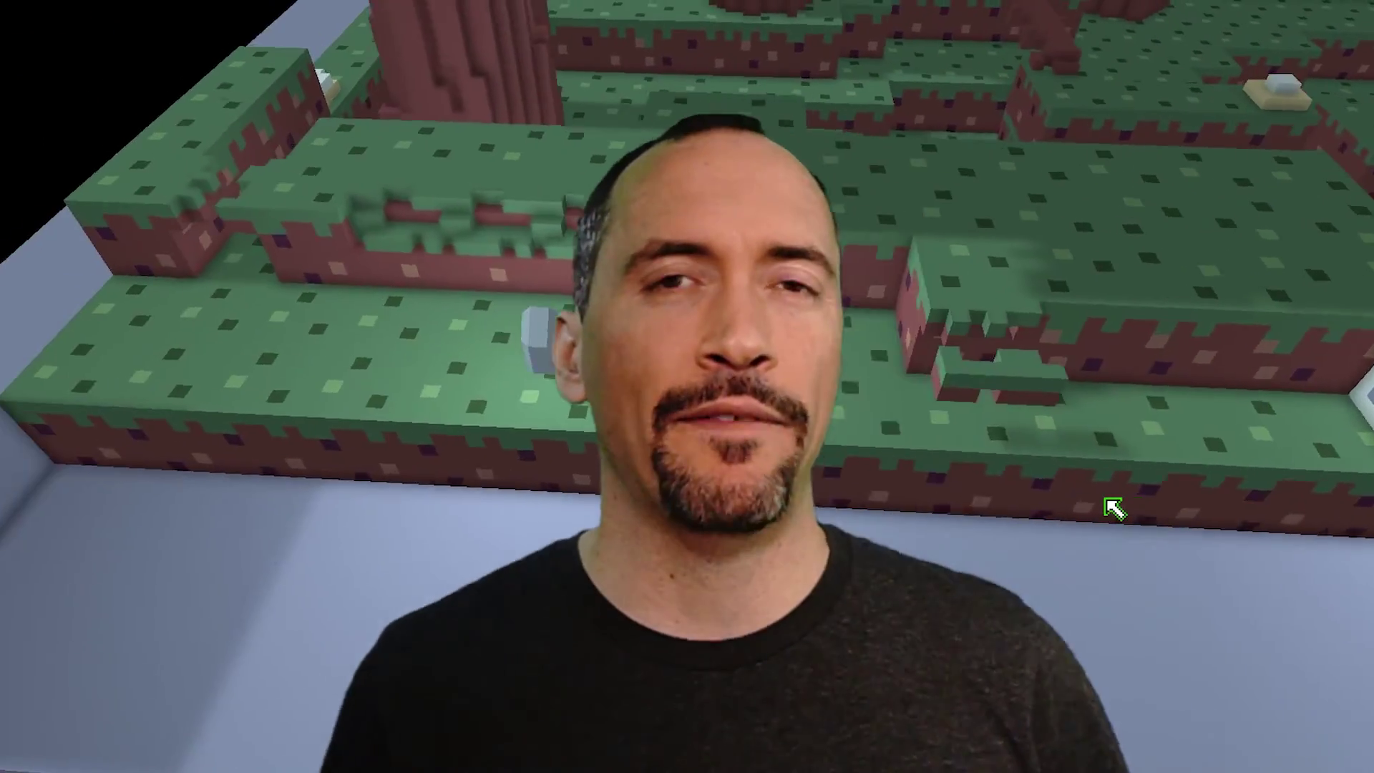